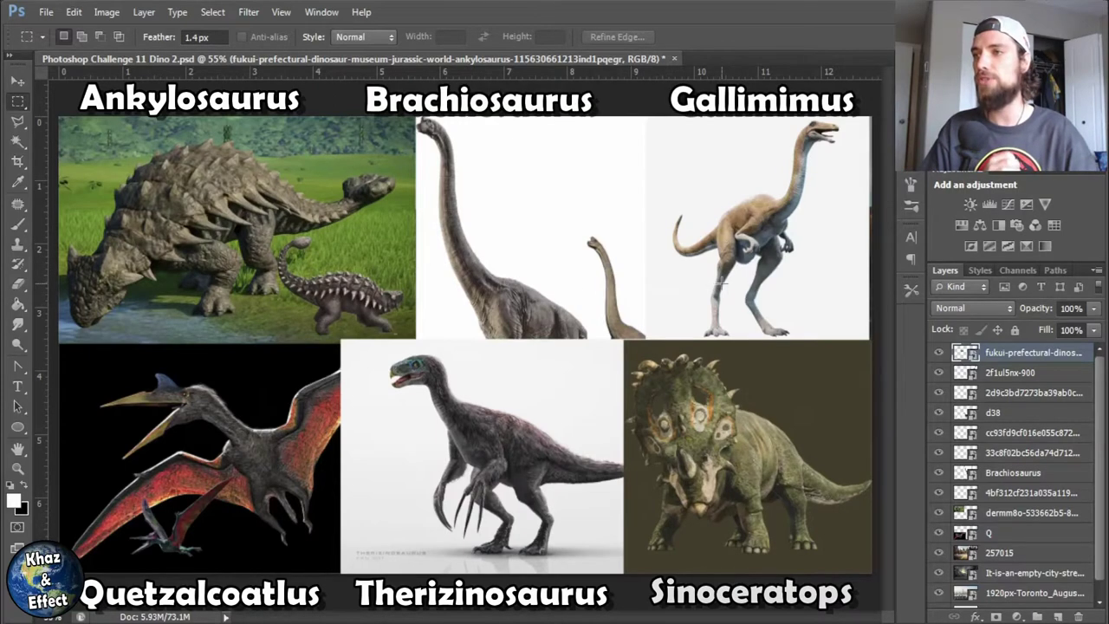
- Hide every layer except Brachiosaurus, move the dinosaur down and slightly left, and show the 257015 street background
left_click_drag(939, 593, 939, 353)
key("v")
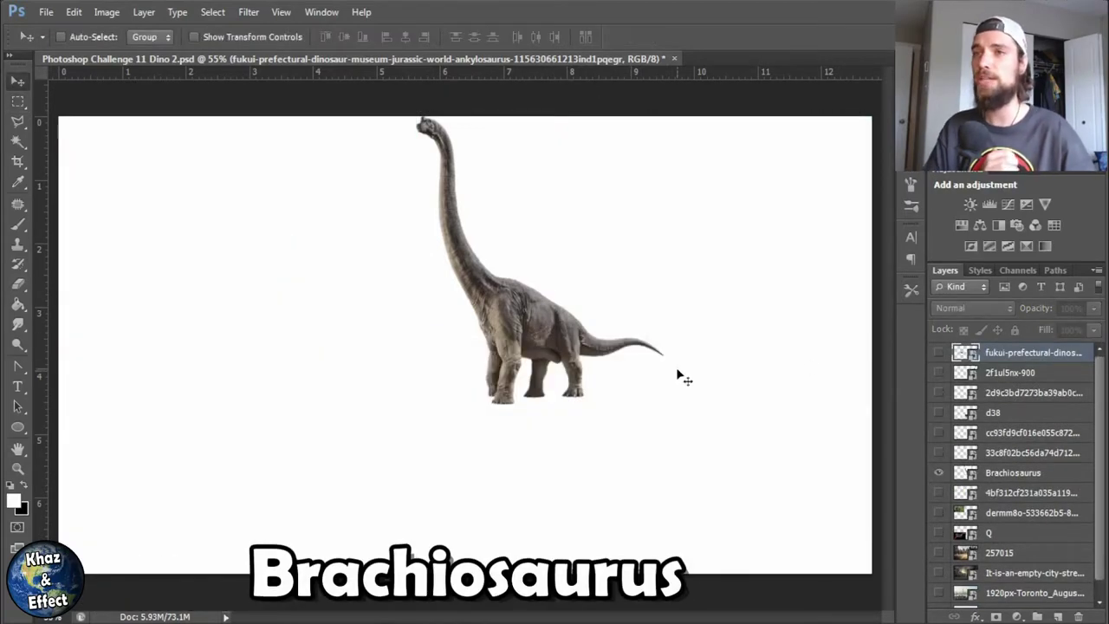
left_click_drag(675, 376, 606, 483)
left_click(938, 552)
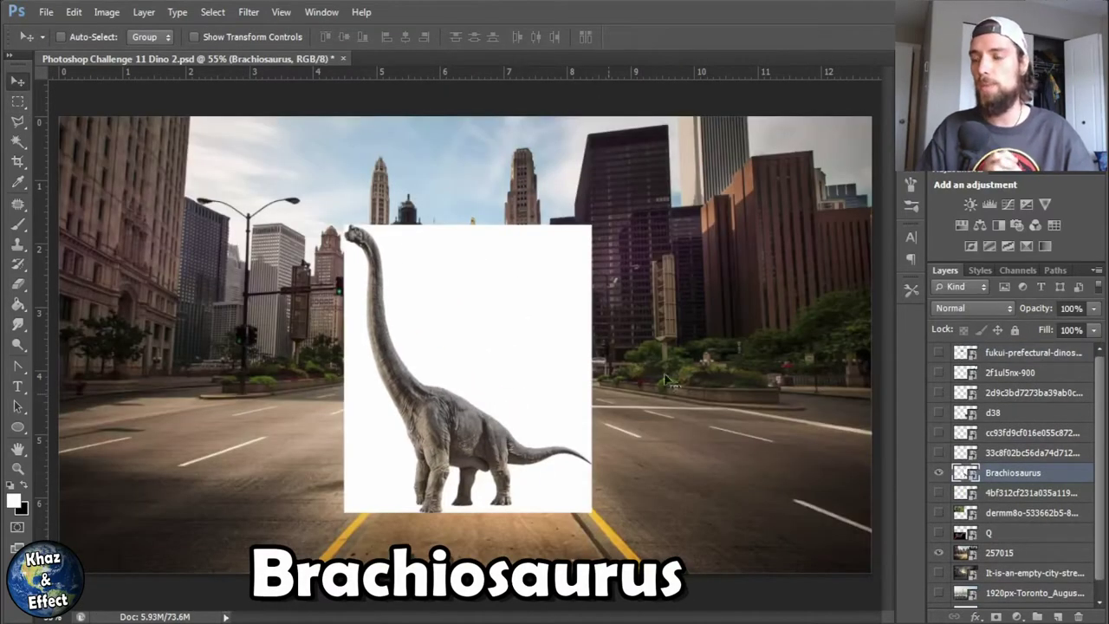
- Scale the Brachiosaurus image up until it nearly fills the height of the street scene
key("w")
key("m")
key("ctrl+t")
left_click_drag(592, 224, 698, 127)
key("Return")
- Rasterize the Brachiosaurus layer and delete its white background with a Magic Wand selection
key("w")
left_click(589, 217)
left_click(545, 253)
right_click(1012, 472)
left_click(892, 235)
left_click(589, 217)
key("Delete")
key("Delete")
key("ctrl+d")
key("m")
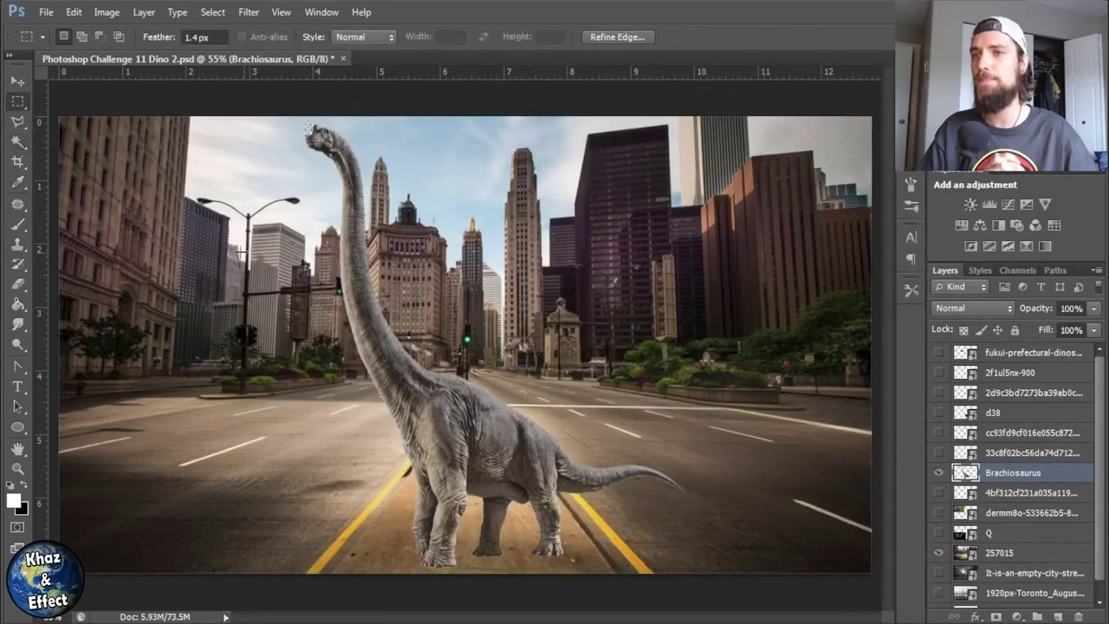
- Cut a section out of the middle of the Brachiosaurus's neck with the Polygonal Lasso
key("ctrl+t")
key("ctrl+equal")
scroll(376, 291, "up", 3)
key("Return")
key("l")
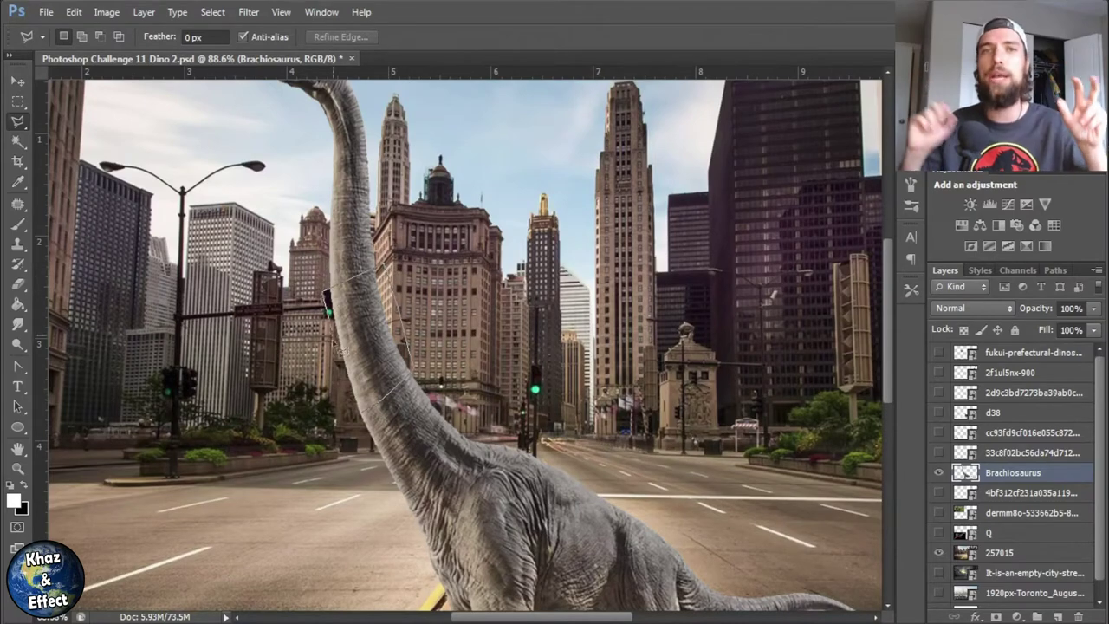
left_click_drag(339, 343, 358, 428)
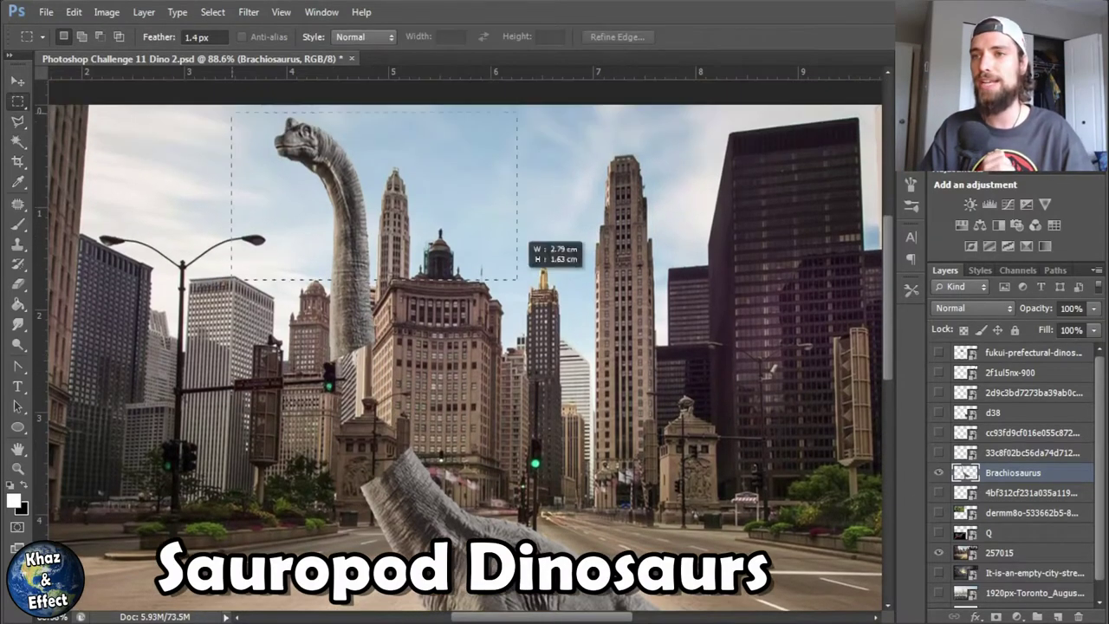
- Move the severed head and upper neck down onto the lower neck, rotating and stretching them to match the stump
key("v")
left_click_drag(375, 254, 403, 327)
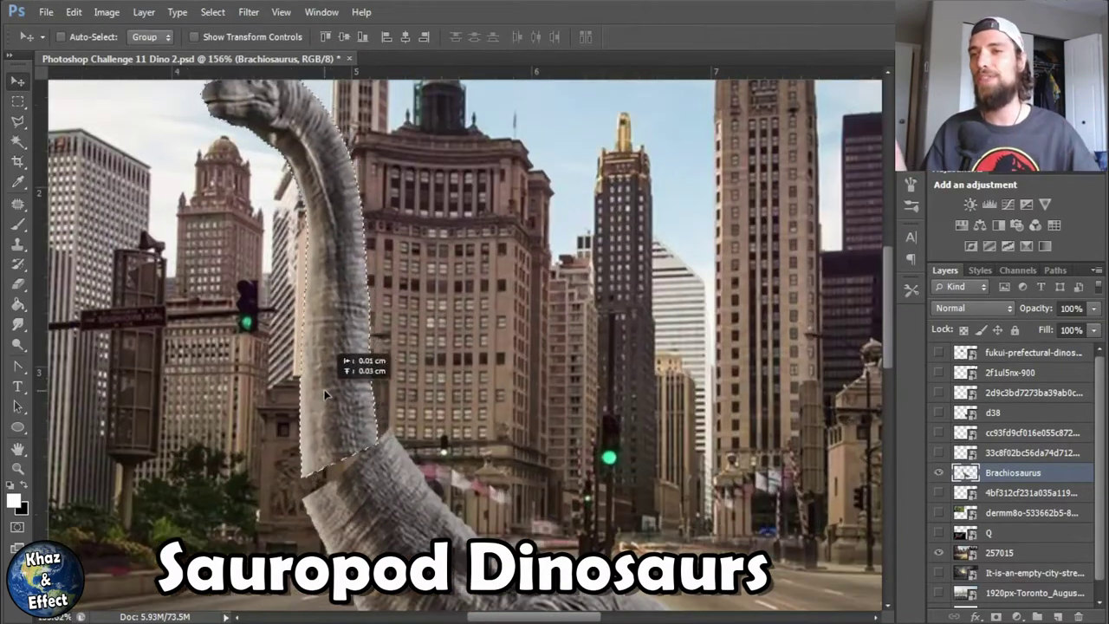
left_click_drag(325, 380, 178, 513)
key("ctrl+t")
left_click_drag(337, 433, 382, 450)
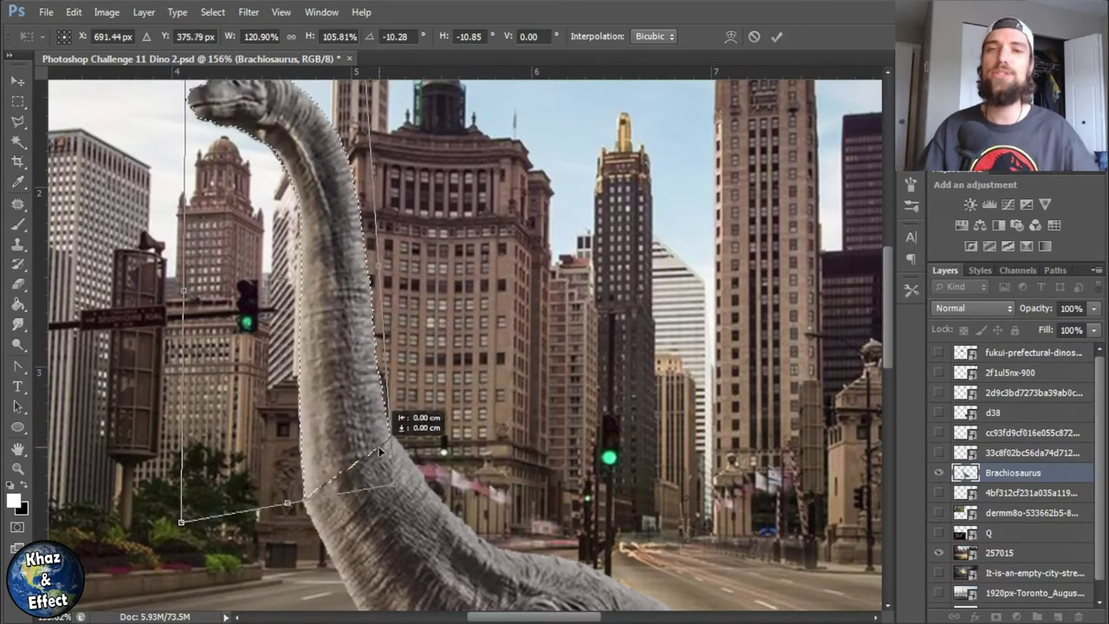
key("Return")
key("ctrl+d")
- Set the Smudge brush to 7 px with 6% hardness for blending the Brachiosaurus's neck seam
key("m")
scroll(459, 346, "left", 2)
key("r")
scroll(330, 515, "up", 5)
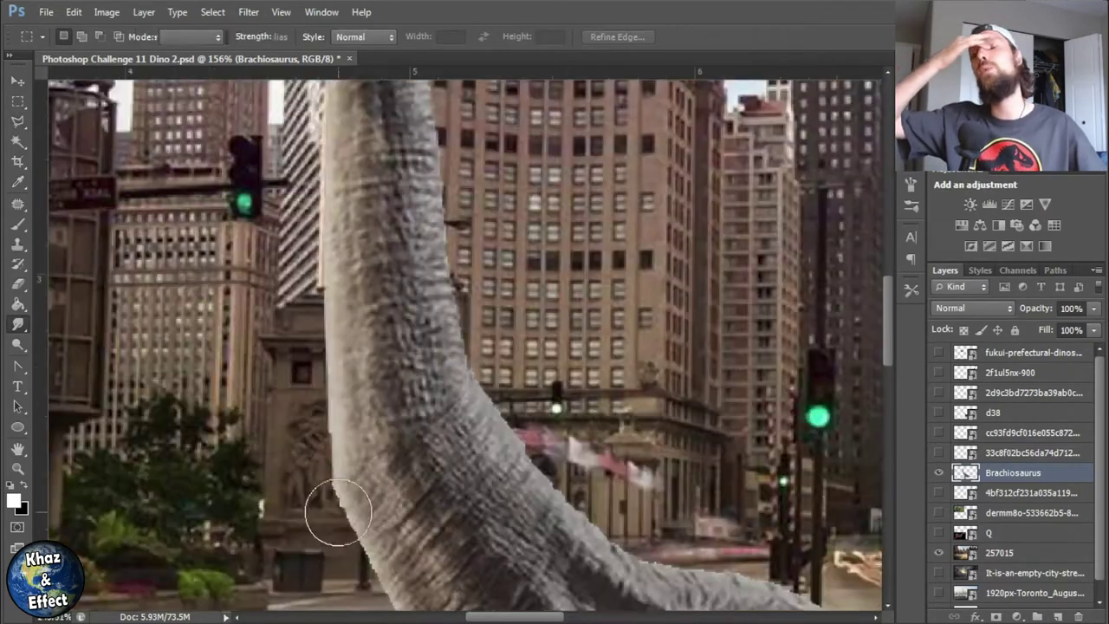
left_click(80, 37)
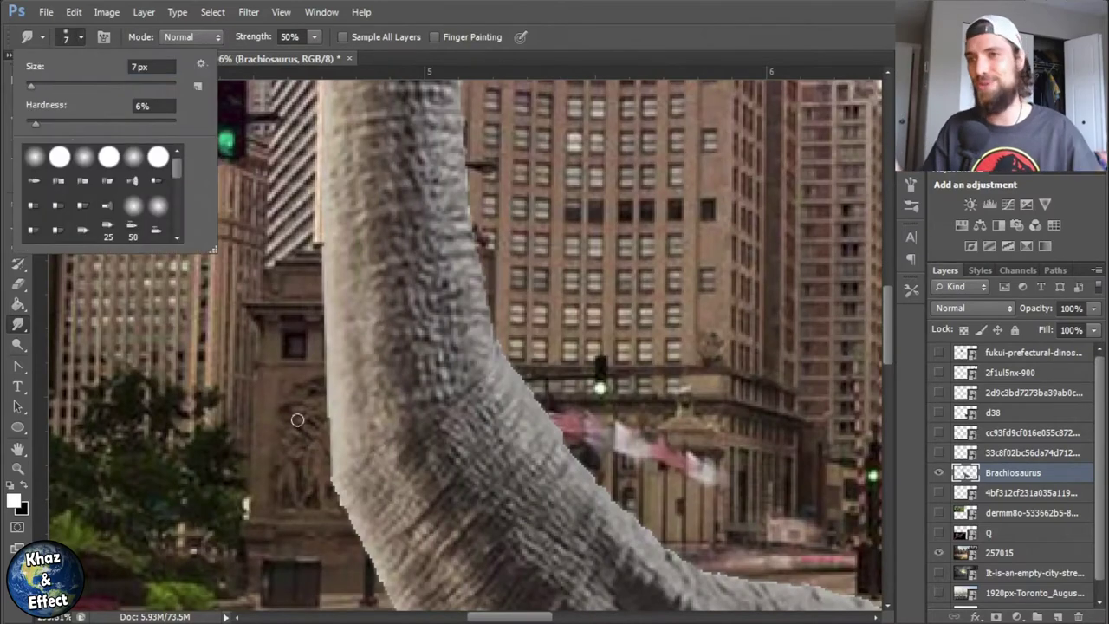
key("Return")
scroll(297, 420, "up", 3)
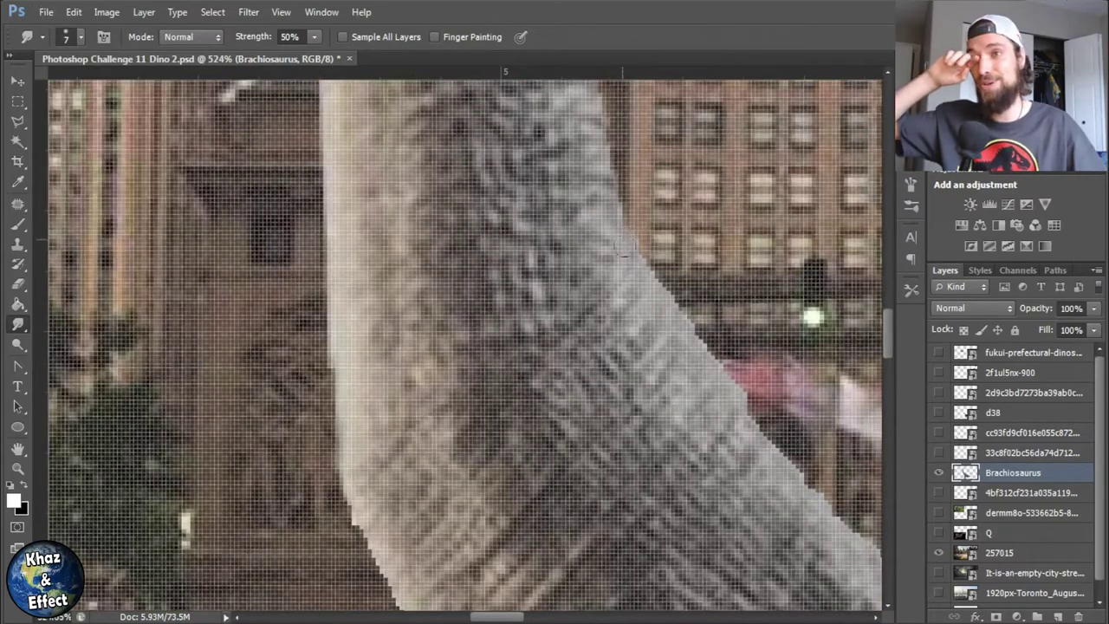
- Scale the shortened Brachiosaurus up to about 120% and reposition it in the middle of the road
key("ctrl+0")
key("ctrl+t")
left_click_drag(687, 196, 762, 122)
left_click_drag(562, 451, 542, 444)
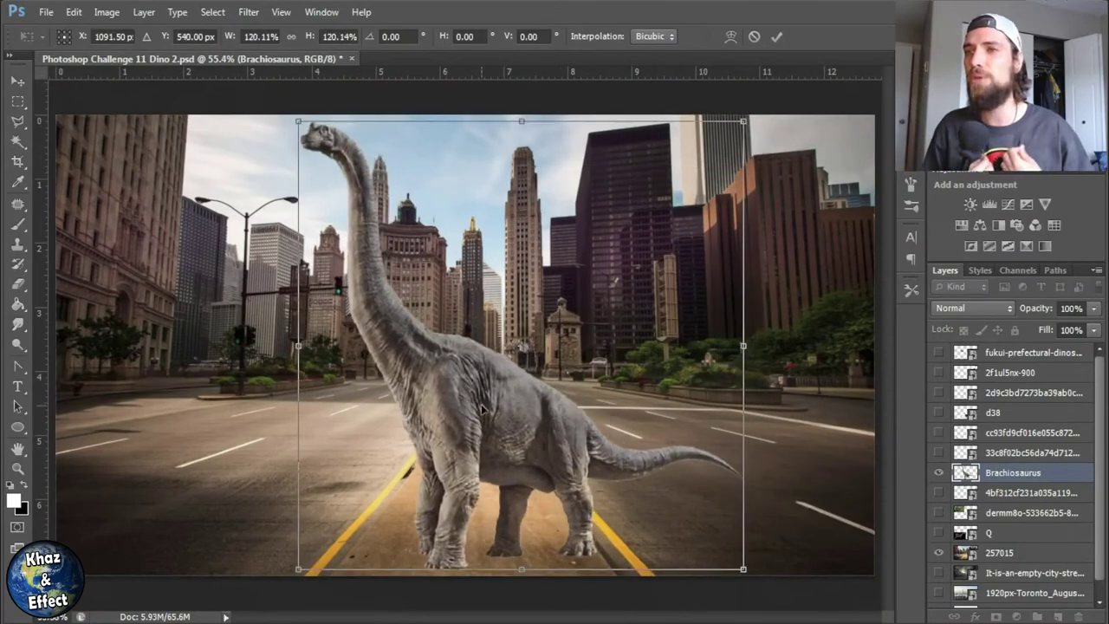
key("Return")
key("r")
scroll(772, 520, "up", 4)
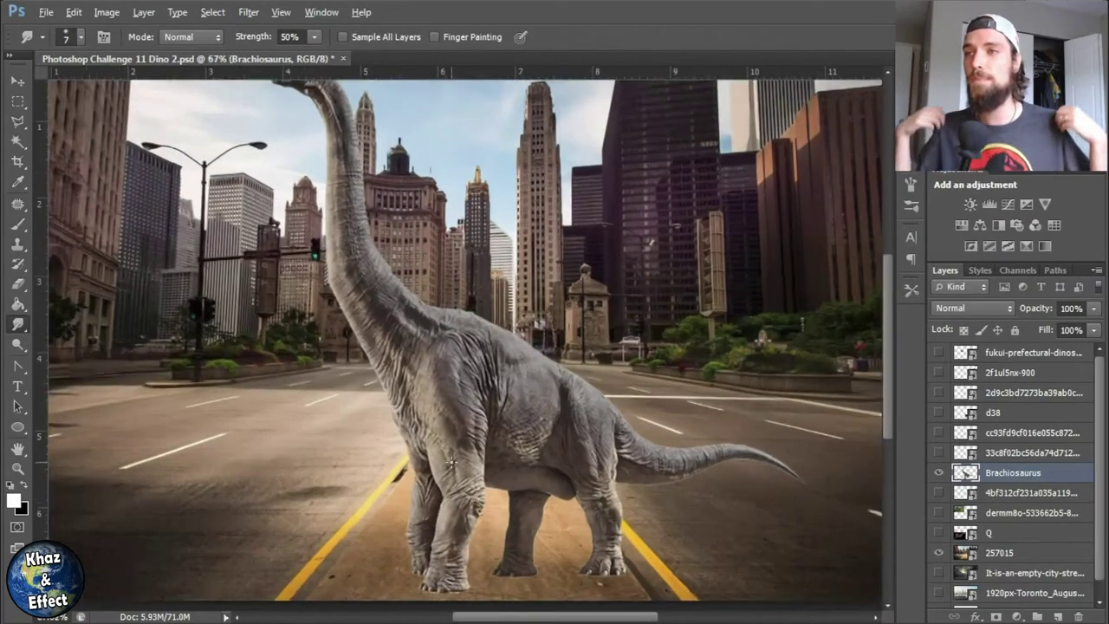
scroll(772, 520, "down", 4)
scroll(772, 520, "up", 5)
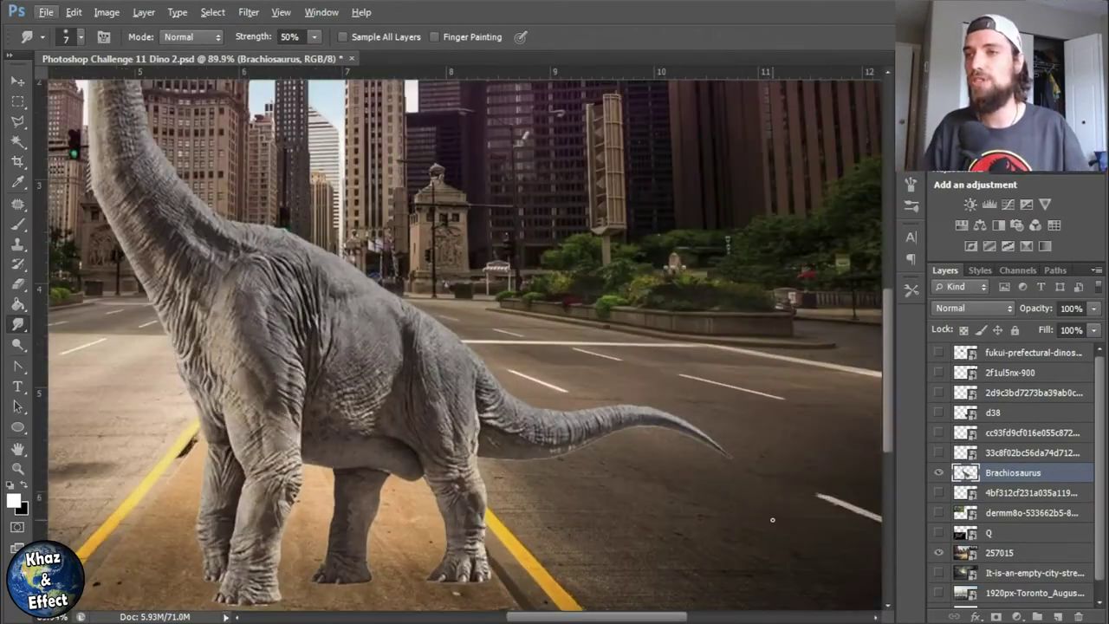
key("ctrl+0")
- Show the 33c8f02bc56da74d7124c83fd461f556 sauropod layer, flip it horizontally, scale it to about 28% and place it over the Brachiosaurus
left_click(939, 453)
left_click(938, 453)
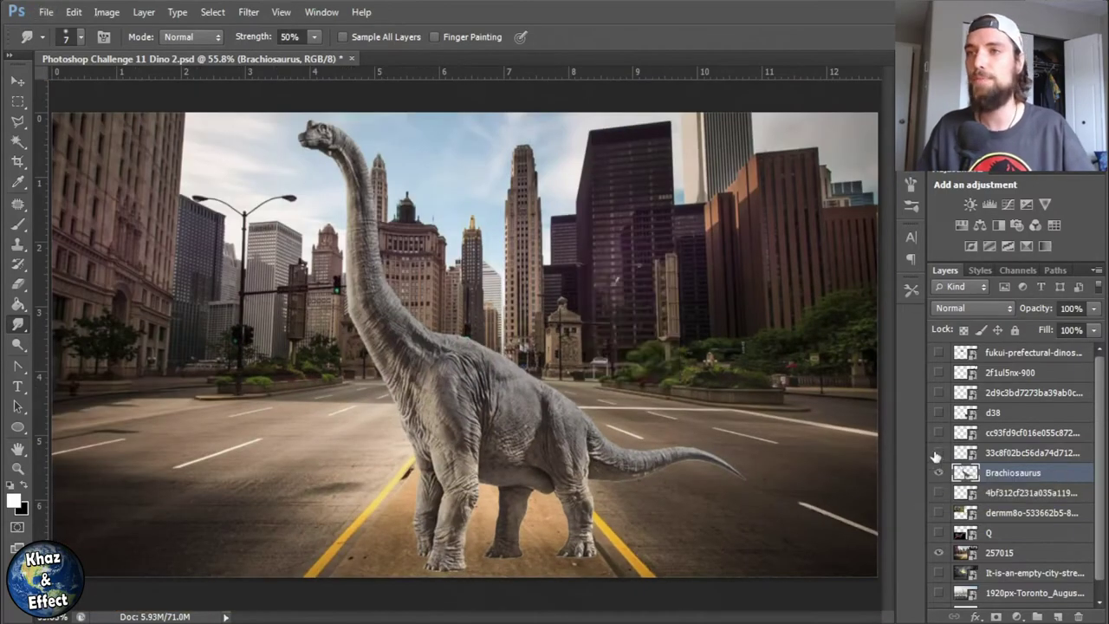
left_click(937, 453)
left_click(1031, 452)
key("ctrl+t")
left_click_drag(638, 309, 235, 284)
left_click_drag(297, 383, 433, 569)
left_click_drag(433, 260, 514, 123)
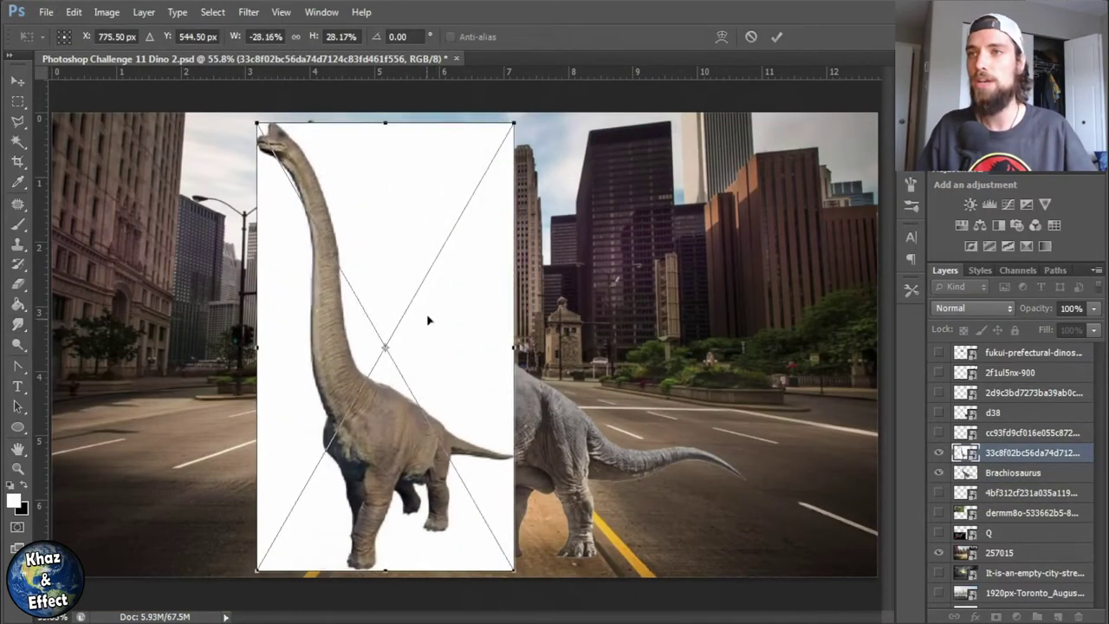
left_click_drag(428, 320, 537, 313)
key("Return")
- Delete the second sauropod's white background with the Magic Wand and clear the selection
key("w")
left_click(507, 248)
key("Delete")
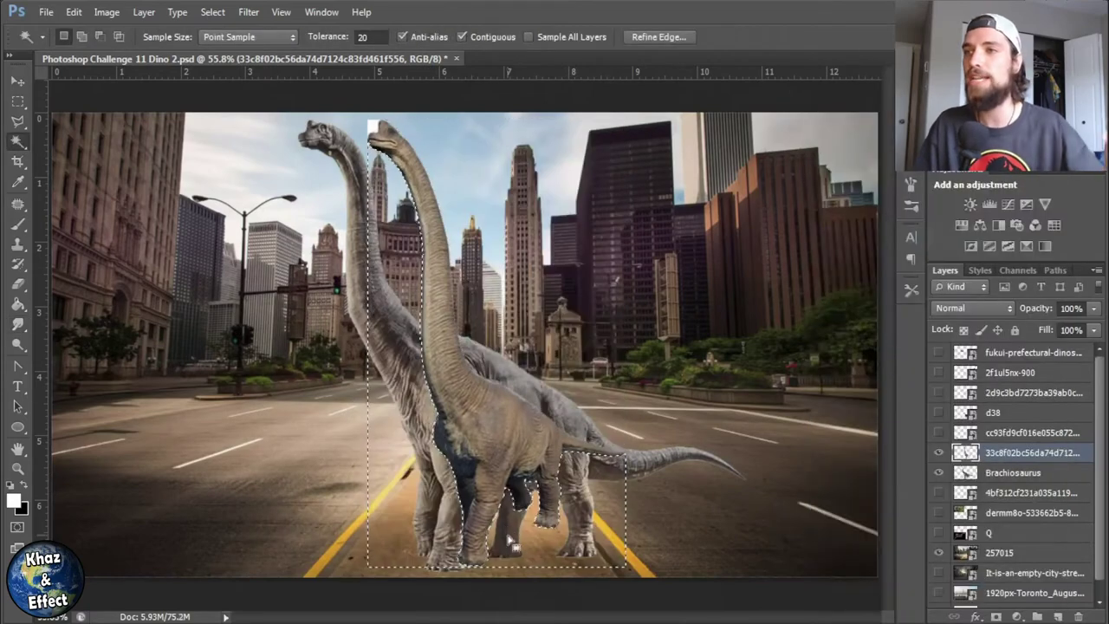
key("ctrl+d")
- Move the second sauropod horizontally to the empty road on the right of the Brachiosaurus
key("m")
key("ctrl+t")
left_click_drag(547, 359, 754, 360)
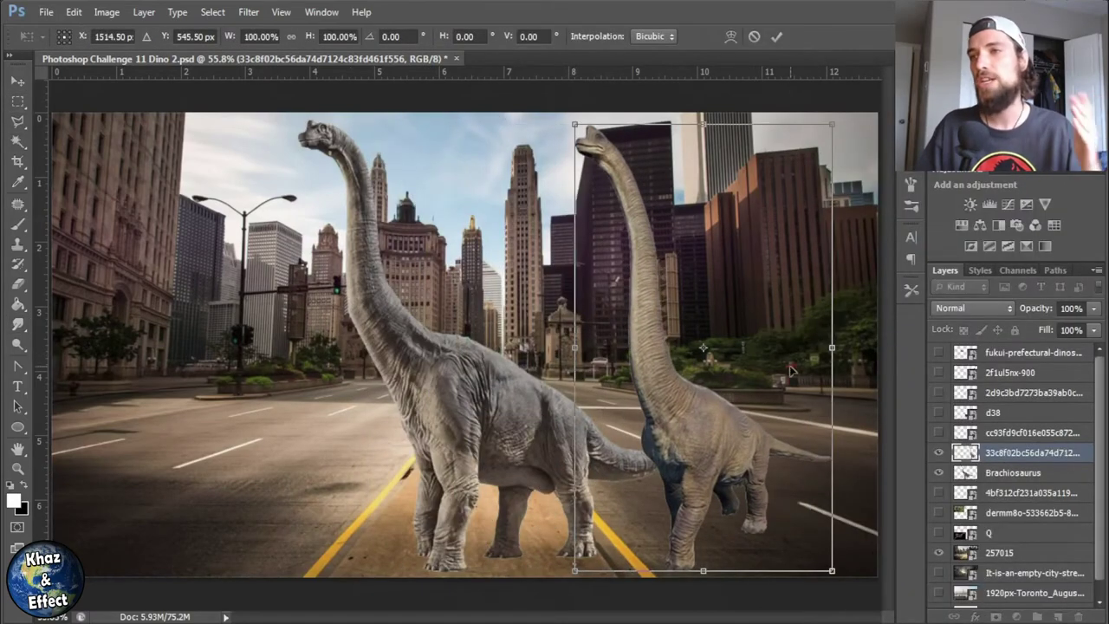
key("Return")
- Cut a section out of the middle of the second sauropod's neck with the Polygonal Lasso
key("l")
scroll(673, 309, "up", 5)
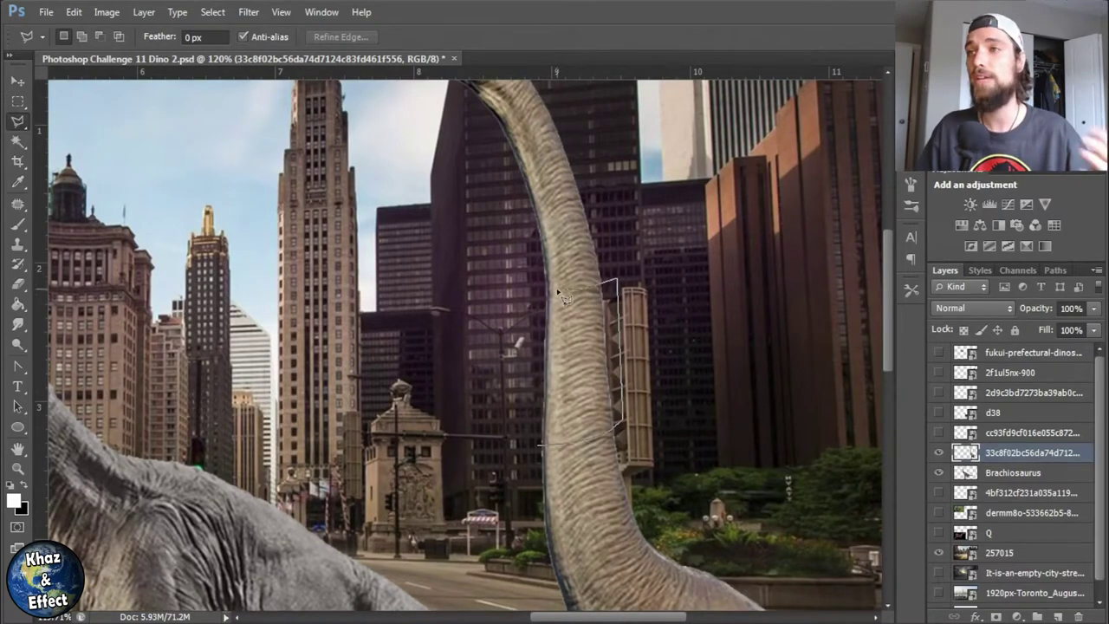
left_click(547, 454)
key("Delete")
- Select the second sauropod's detached head and upper neck and move them down to the neck stump
scroll(547, 454, "left", 3)
key("m")
scroll(548, 347, "up", 2)
left_click_drag(482, 85, 803, 424)
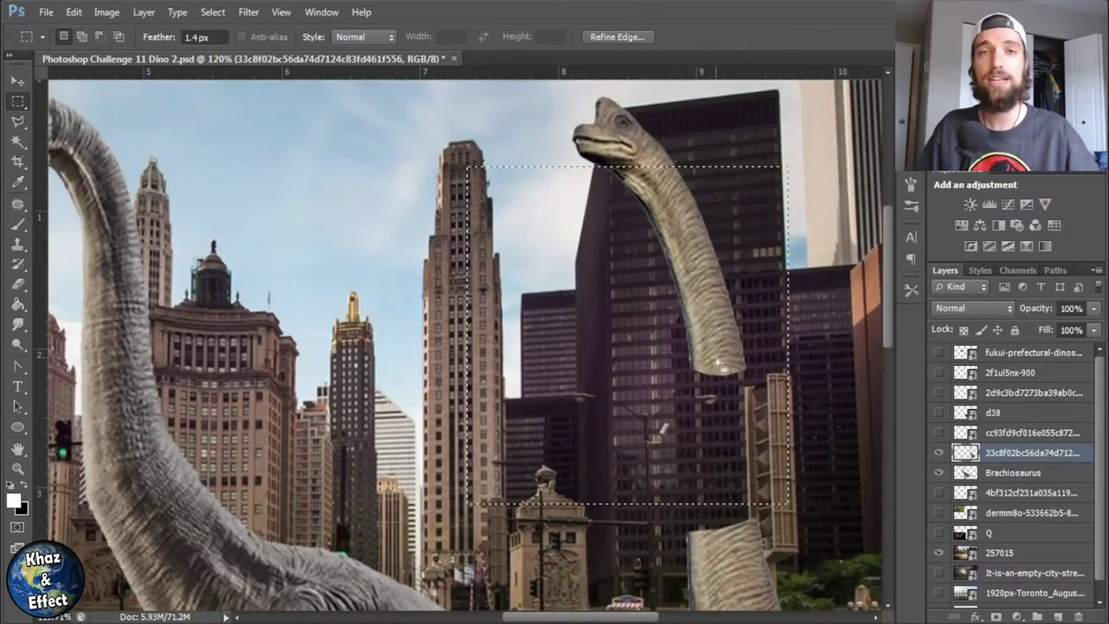
left_click_drag(776, 252, 777, 398)
scroll(776, 397, "down", 2)
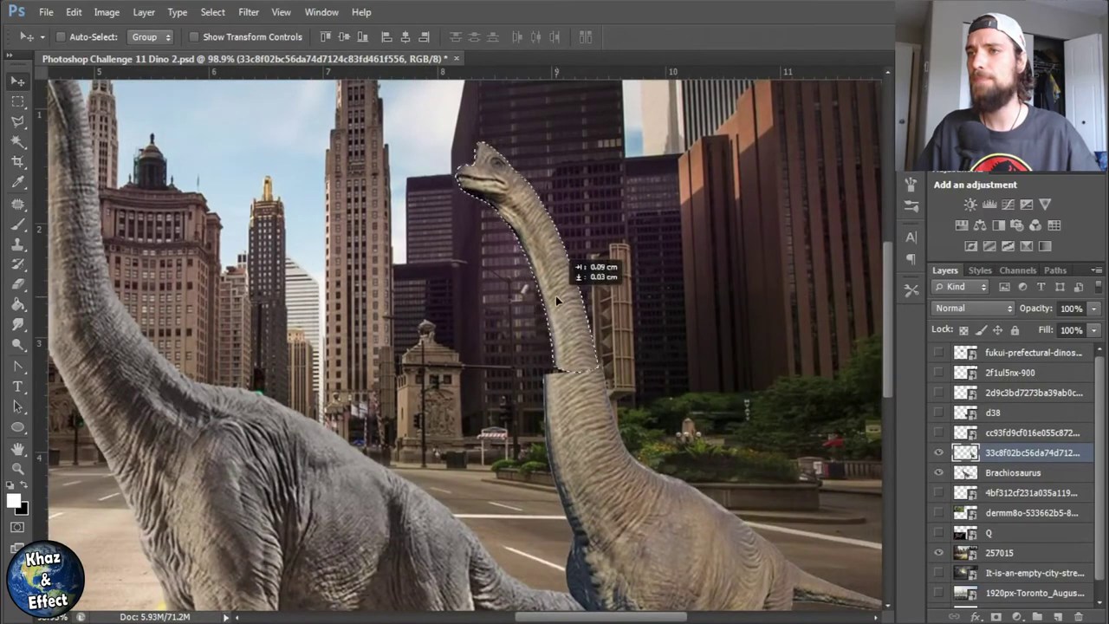
- Rotate and nudge the second sauropod's upper neck to line up with the lower neck, and clear the selection
key("ctrl+t")
left_click_drag(567, 268, 409, 430)
left_click_drag(600, 359, 593, 370)
key("Return")
key("ctrl+d")
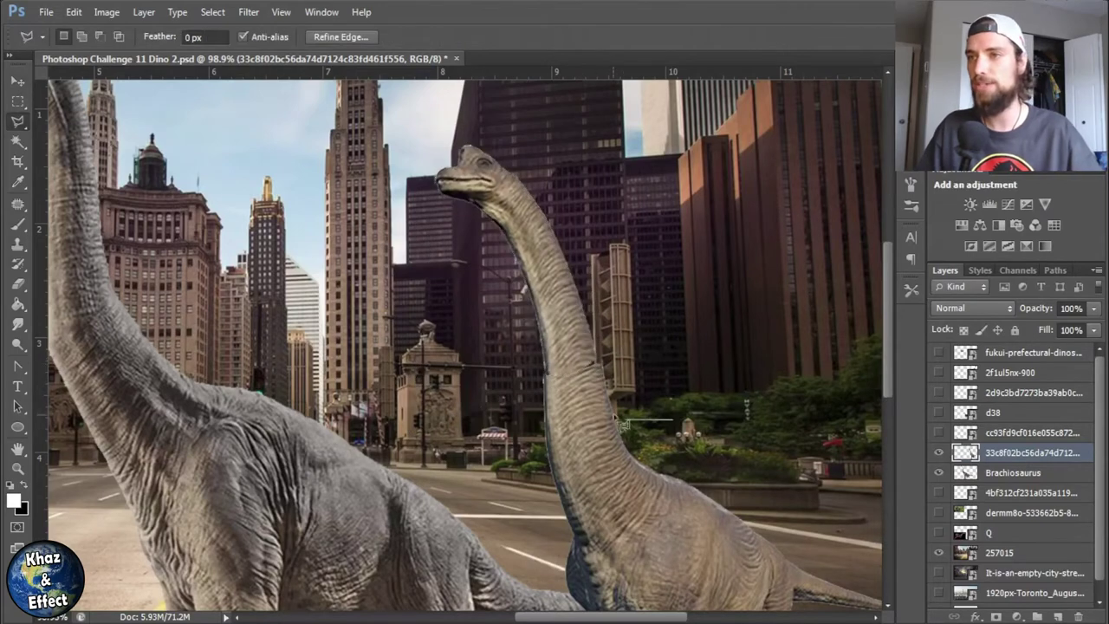
- Clean up the edges around the second sauropod's neck joint with the Smudge and Eraser tools
key("r")
scroll(412, 371, "up", 6)
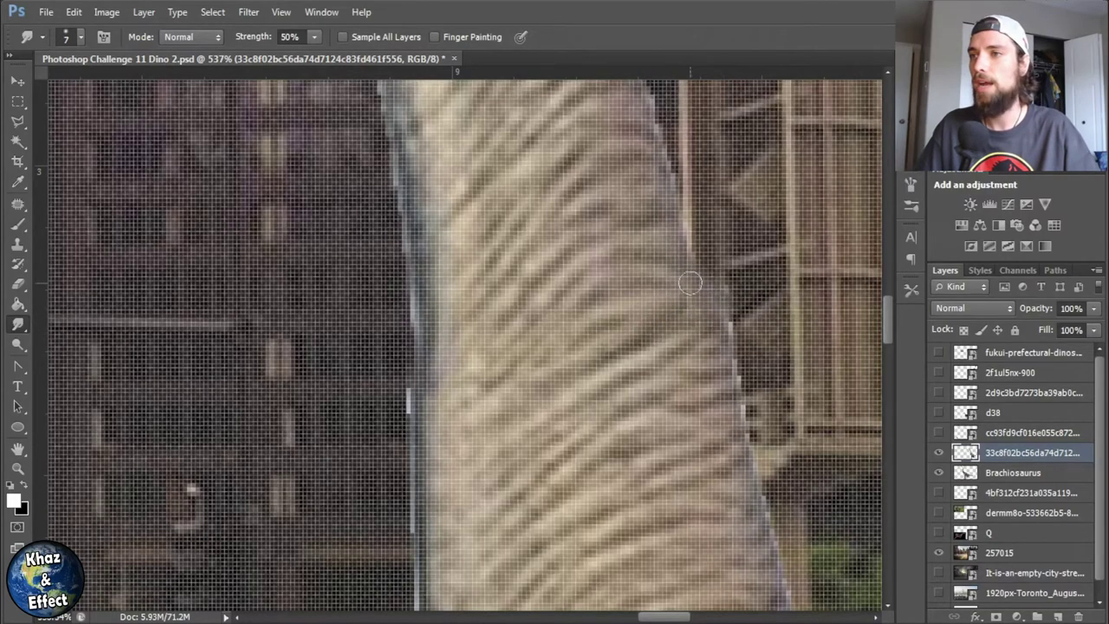
scroll(690, 283, "down", 3)
scroll(680, 292, "up", 4)
key("e")
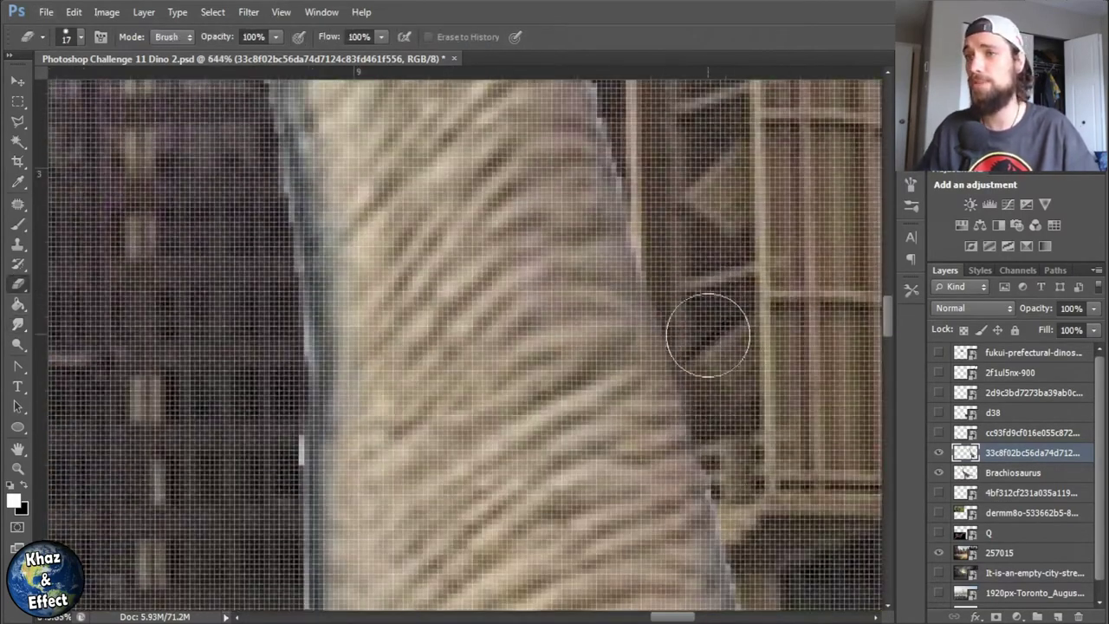
scroll(708, 335, "down", 3)
scroll(719, 421, "up", 3)
scroll(718, 421, "down", 5)
- Move the second sauropod over the Brachiosaurus, scale it to about 116% and rotate it about -1.4°
key("v")
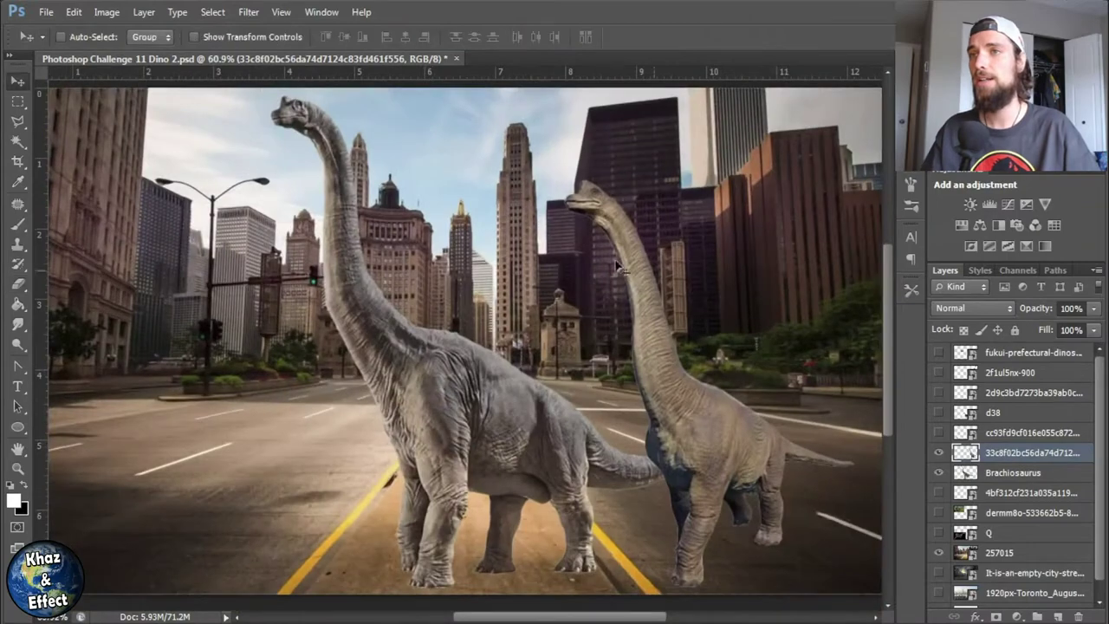
key("ctrl+t")
left_click_drag(617, 267, 650, 385)
left_click_drag(659, 156, 711, 117)
left_click_drag(659, 323, 668, 372)
left_click_drag(693, 571, 731, 587)
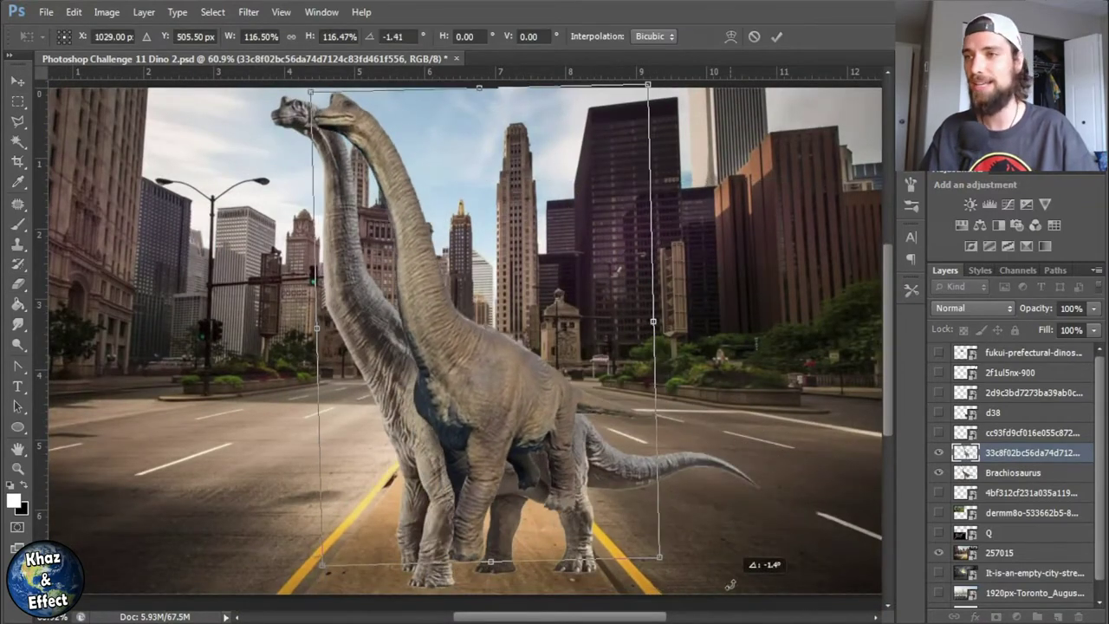
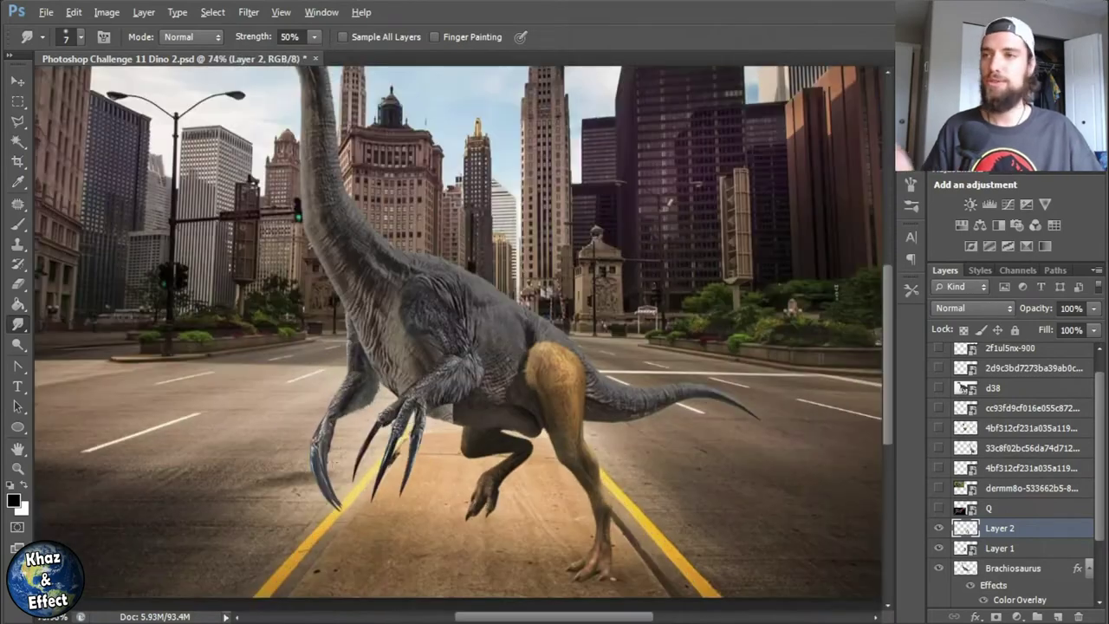
- Add a dark Color Overlay at reduced opacity to the hind legs on Layer 2
double_click(1044, 529)
left_click(533, 213)
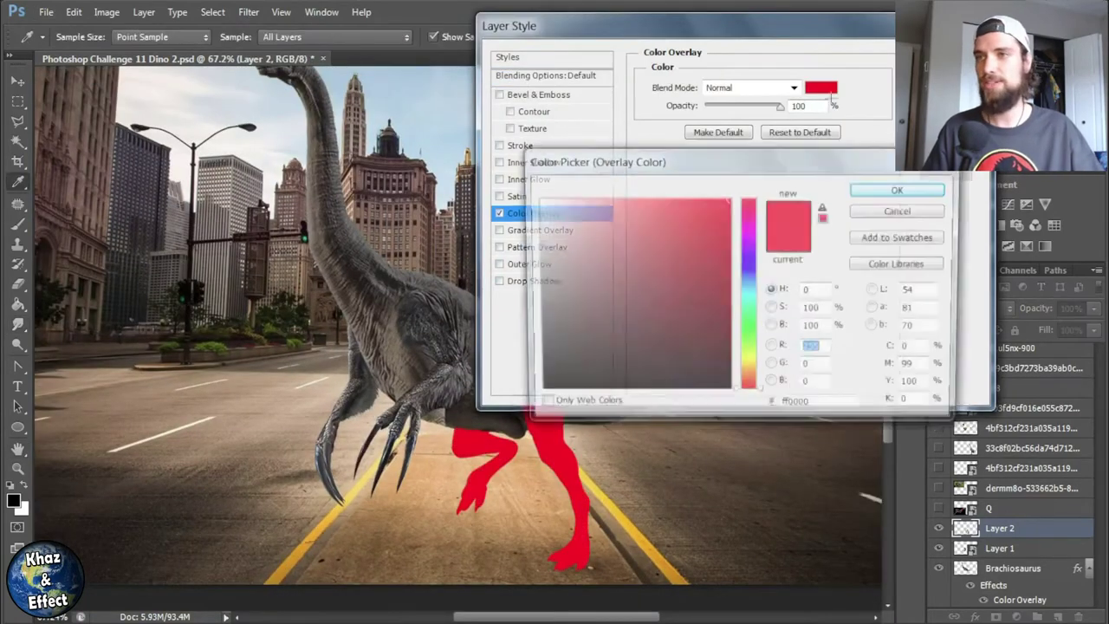
left_click_drag(564, 26, 710, 28)
left_click_drag(944, 108, 872, 111)
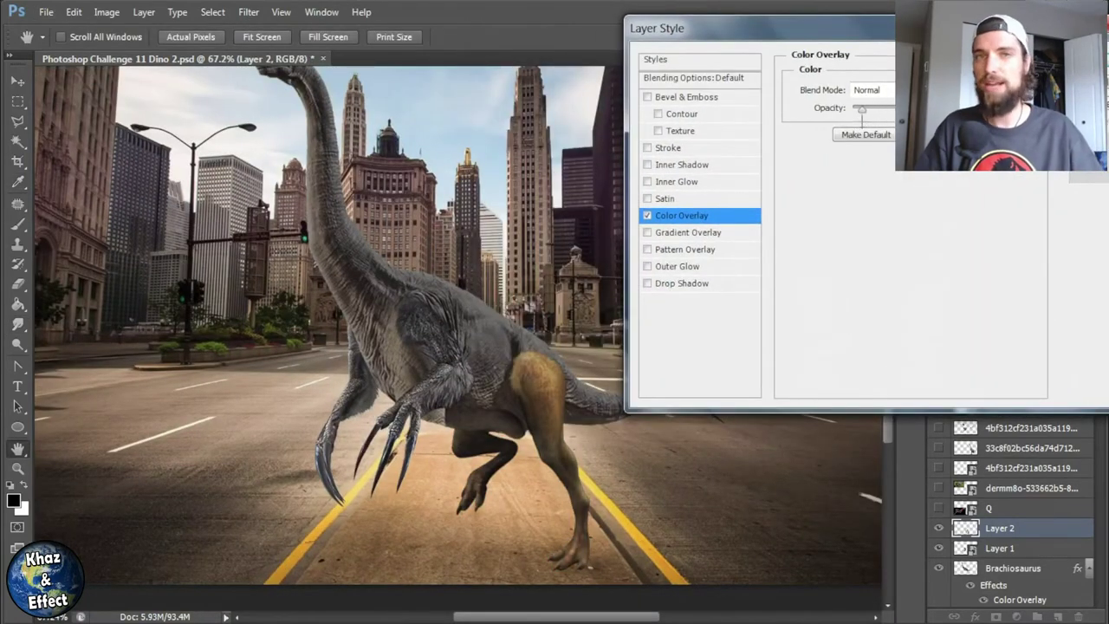
key("Return")
right_click(1036, 529)
key("Escape")
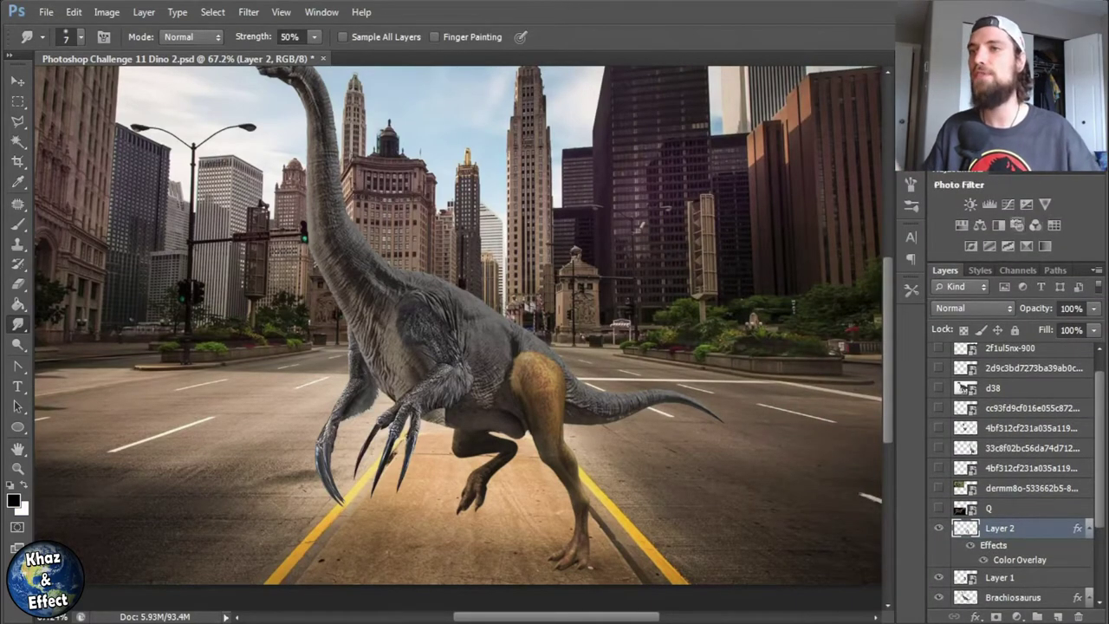
- Try a Color Balance adjustment above Layer 2, shifting the midtones toward yellow at -18, and delete it
left_click(980, 224)
left_click_drag(728, 276, 727, 276)
left_click(840, 391)
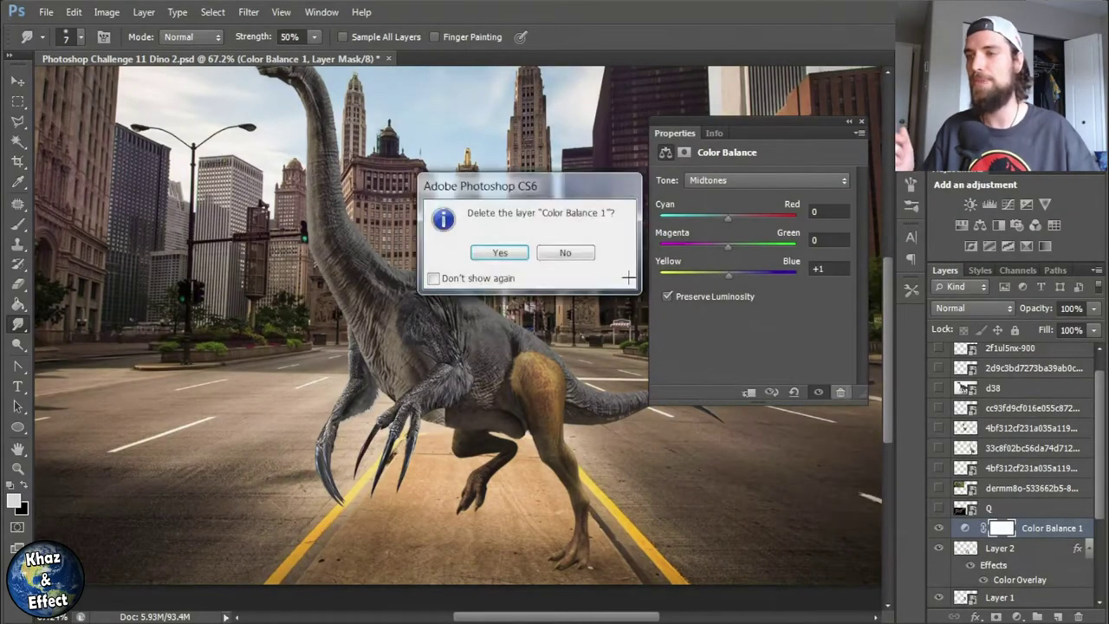
left_click(497, 252)
right_click(1022, 529)
key("Escape")
left_click(980, 225)
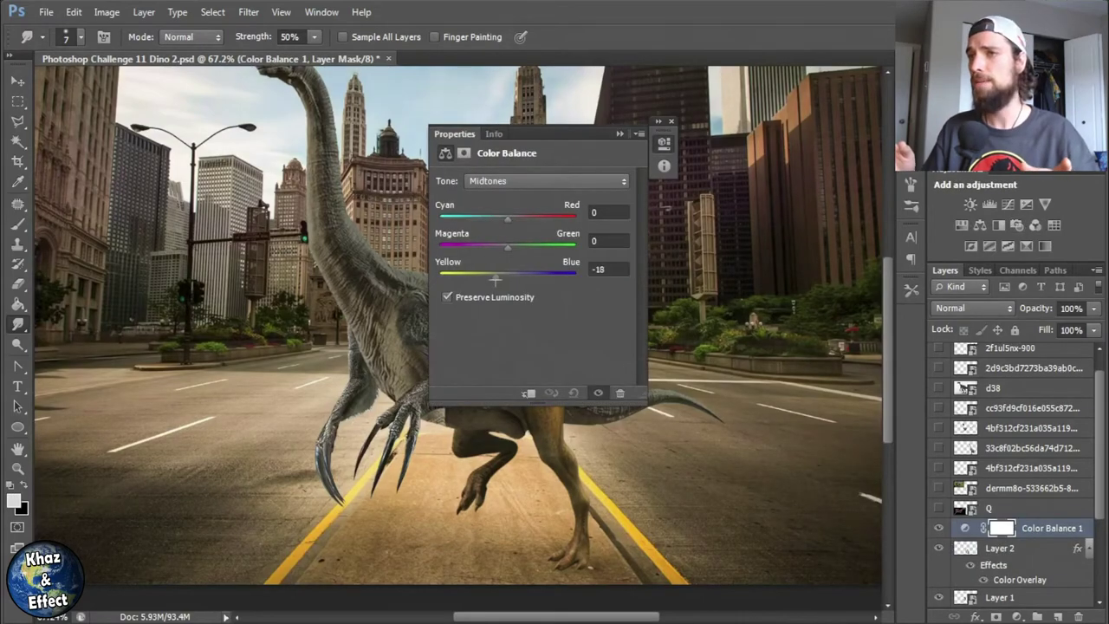
left_click(619, 392)
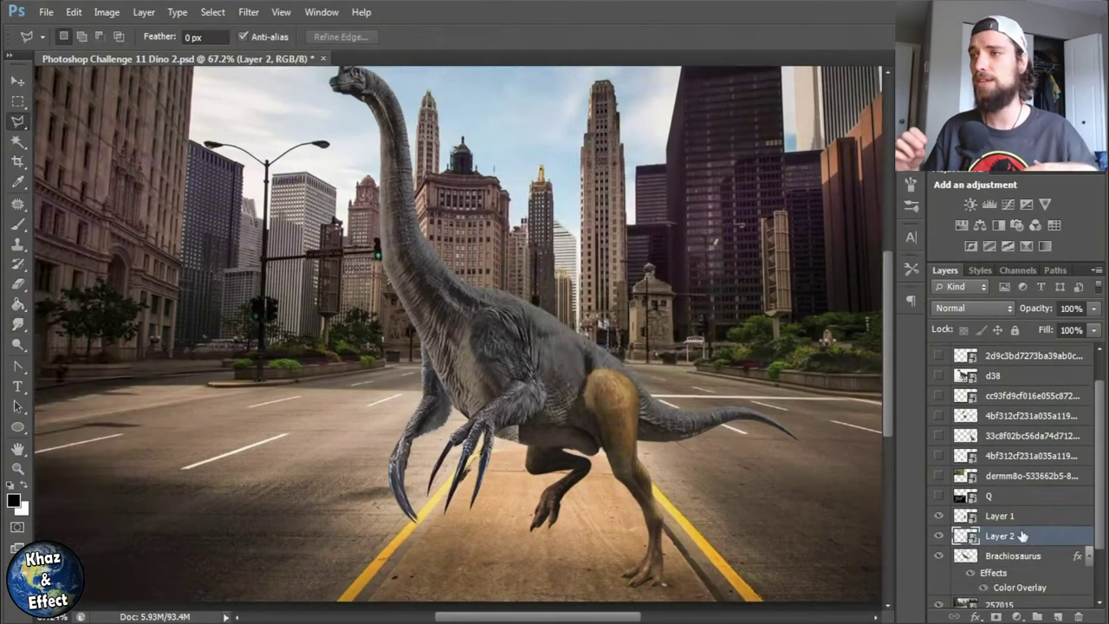
scroll(660, 487, "up", 2)
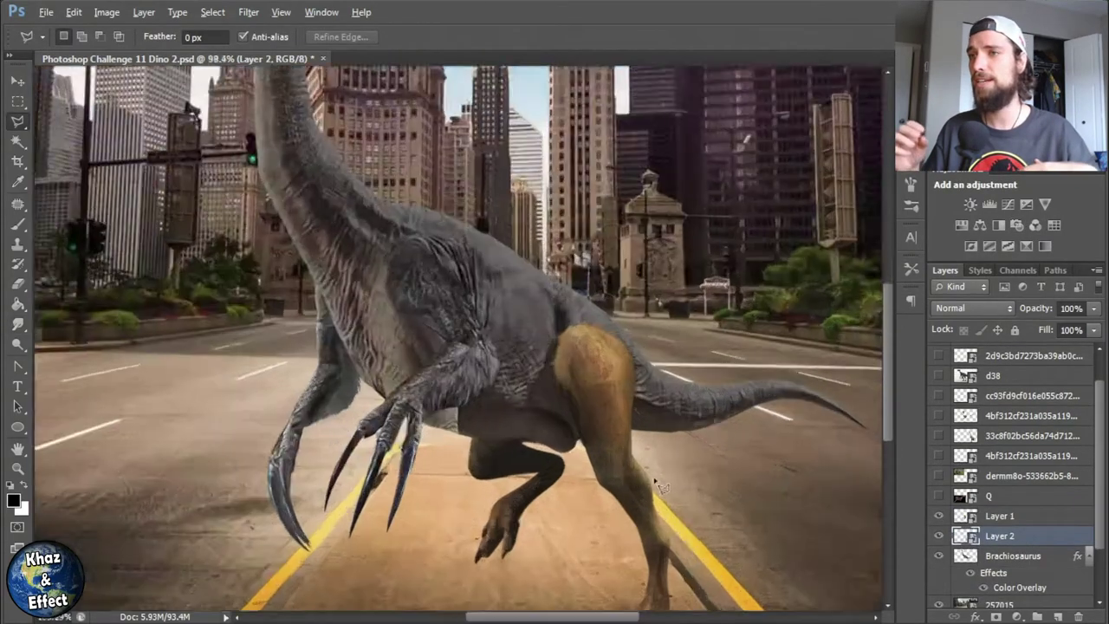
scroll(660, 487, "up", 2)
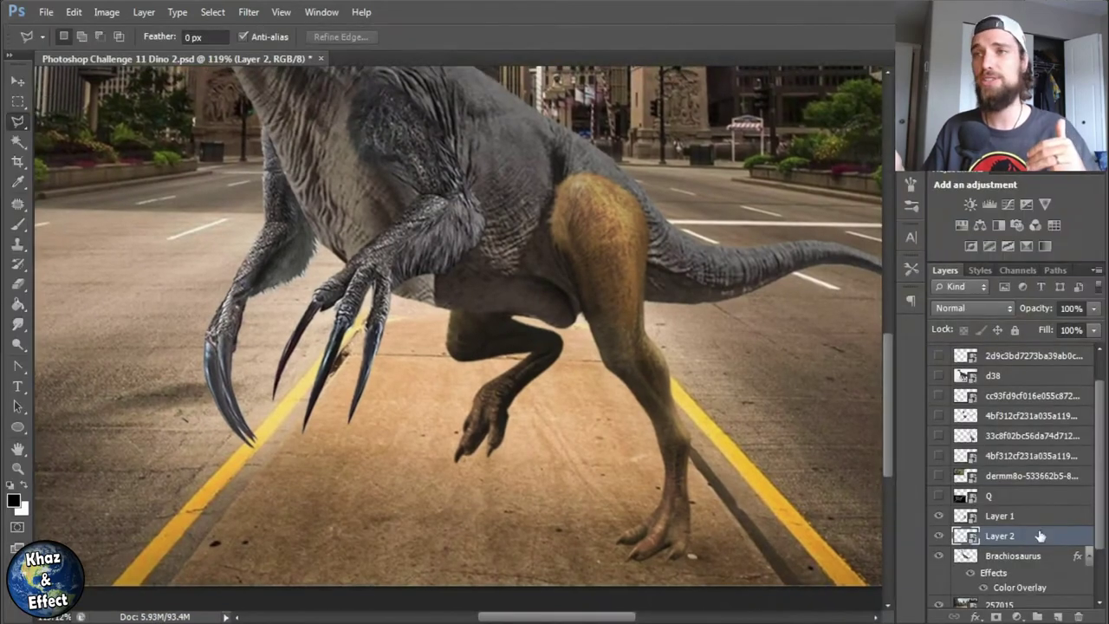
key("q")
key("b")
key("t")
key("i")
key("p")
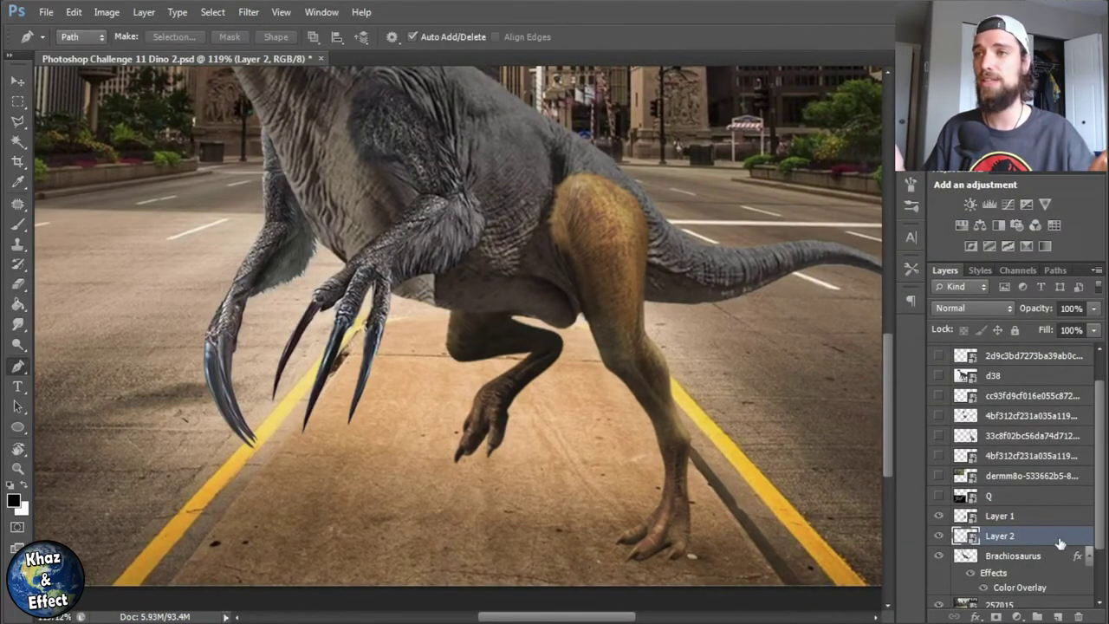
- Open the contents of Layer 2's smart object and add a Color Balance adjustment that shifts the legs' midtones toward blue
right_click(949, 535)
left_click(753, 171)
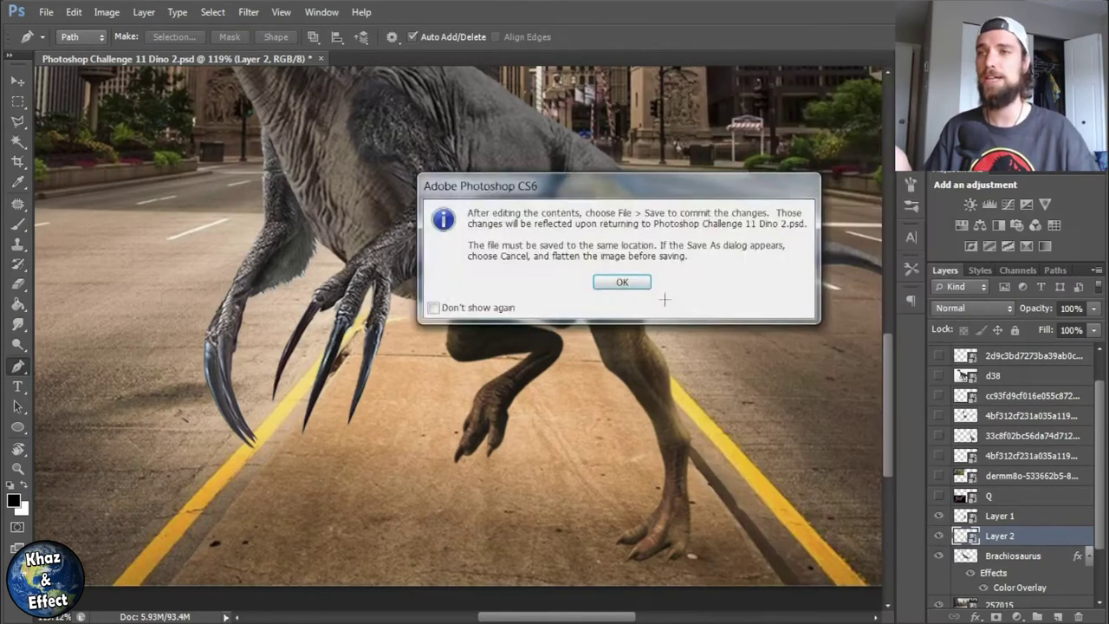
left_click(623, 280)
left_click(979, 225)
left_click_drag(673, 265, 652, 268)
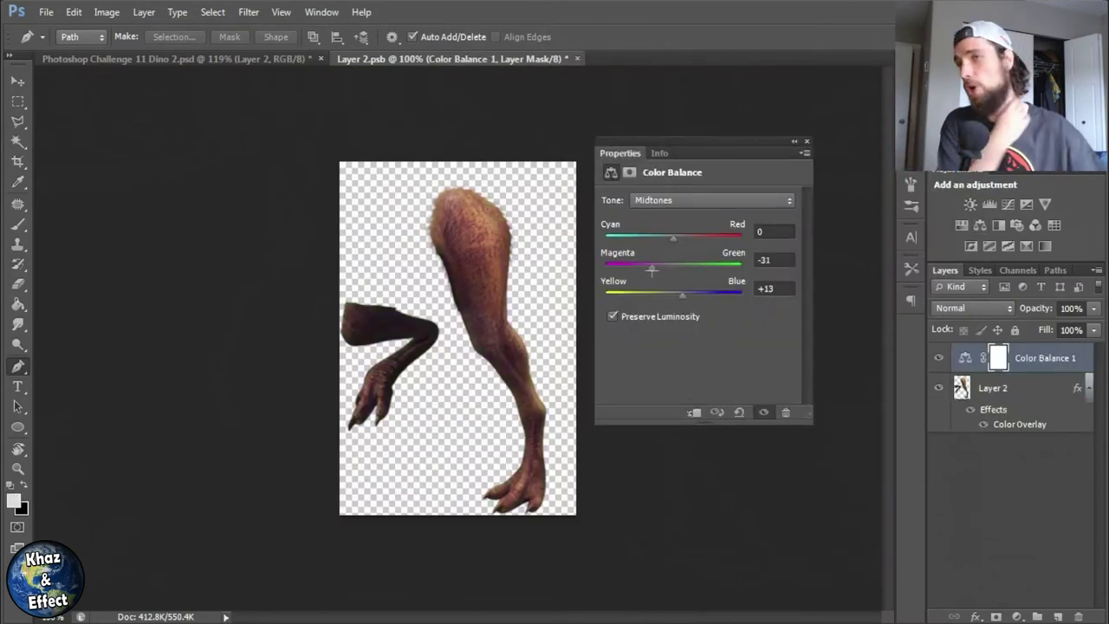
left_click(806, 141)
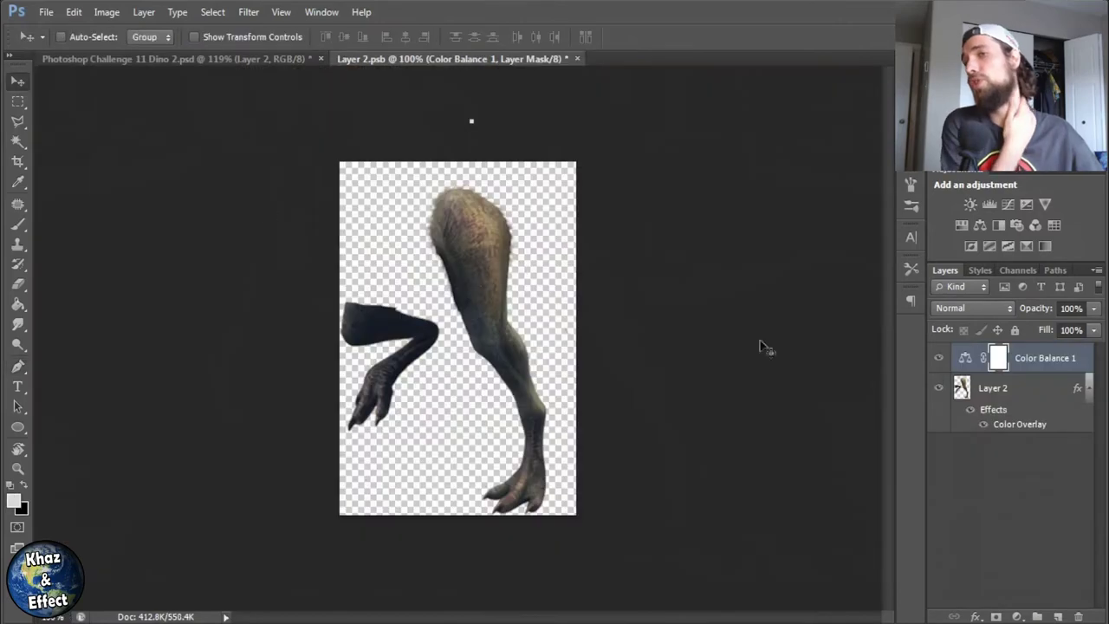
- Merge the legs with their Color Balance adjustment and bring the recolored copy into the city document over the original legs
left_click(993, 388)
left_click(1039, 358, "shift")
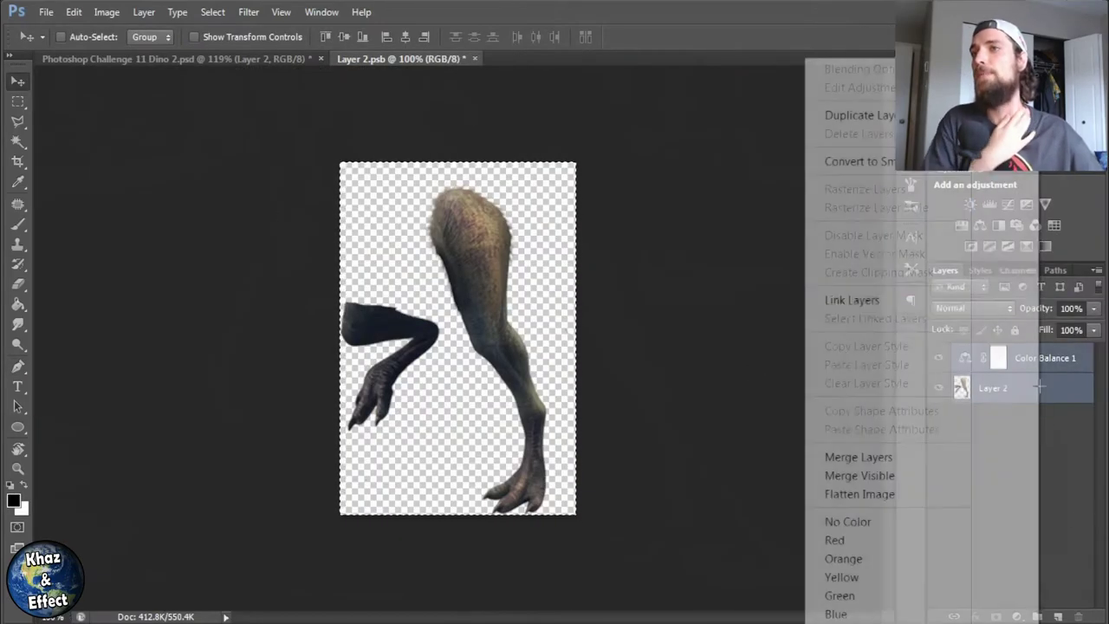
key("ctrl+e")
left_click_drag(260, 188, 615, 334)
key("ctrl+0")
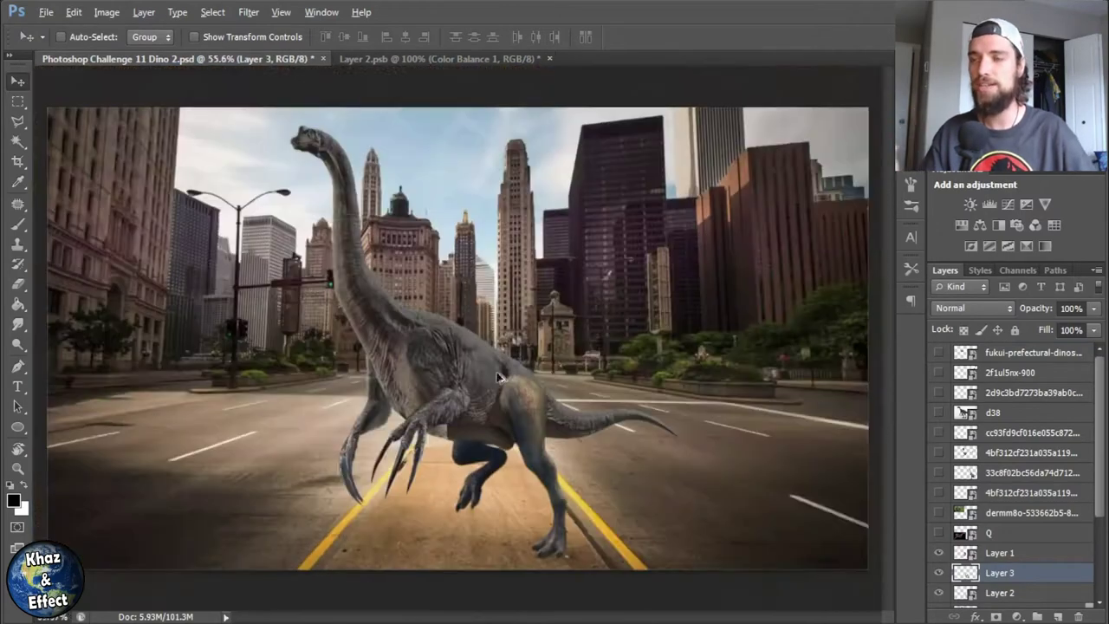
- Replace Layer 2 with the recolored legs of Layer 3 as a single smart object
scroll(996, 520, "down", 2)
left_click(938, 534)
left_click(938, 532)
left_click(996, 552, "shift")
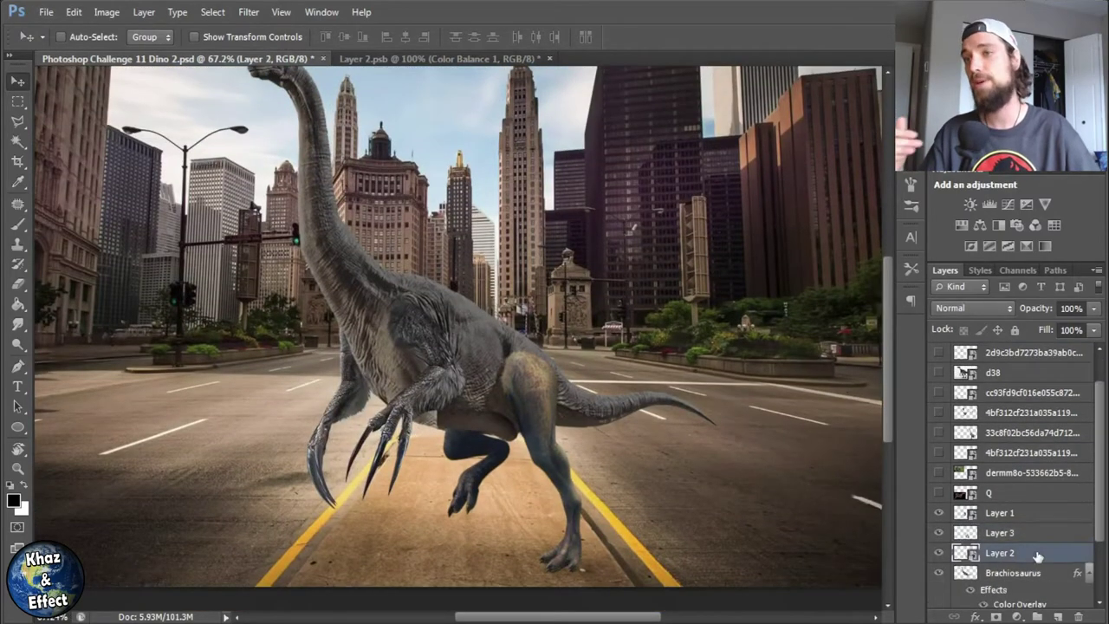
right_click(970, 552)
left_click(866, 454)
key("ctrl+t")
key("Escape")
scroll(592, 438, "up", 1)
scroll(592, 437, "down", 1)
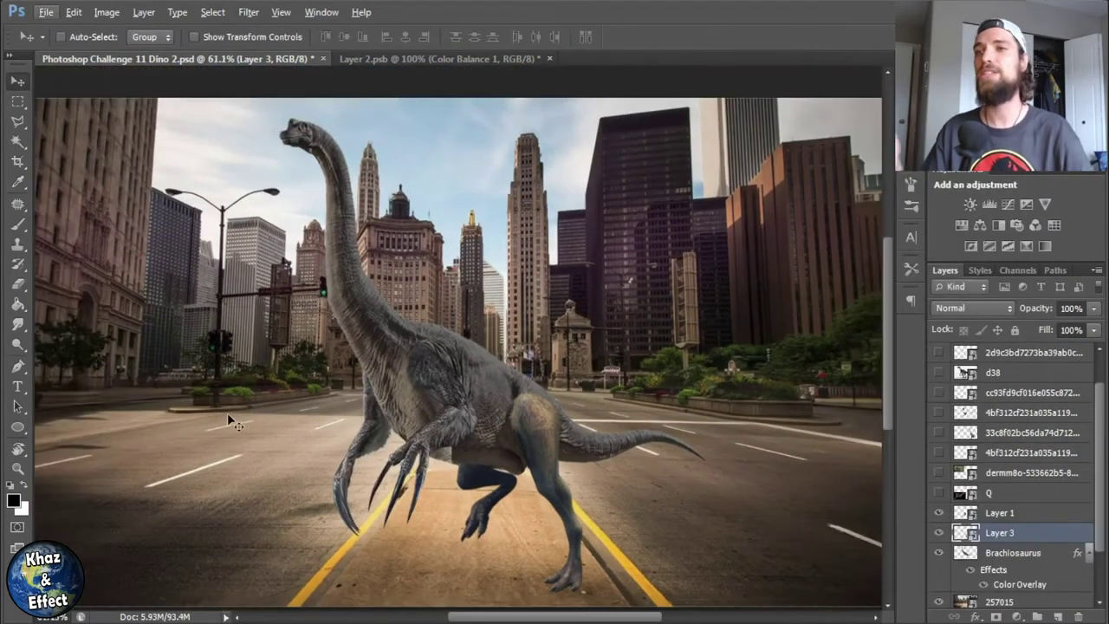
- Show the Ankylosaurus image over the dinosaur and rotate it clockwise to follow the slope of the back
scroll(1014, 451, "up", 2)
left_click(938, 513)
left_click(1031, 512)
left_click_drag(141, 137, 399, 498)
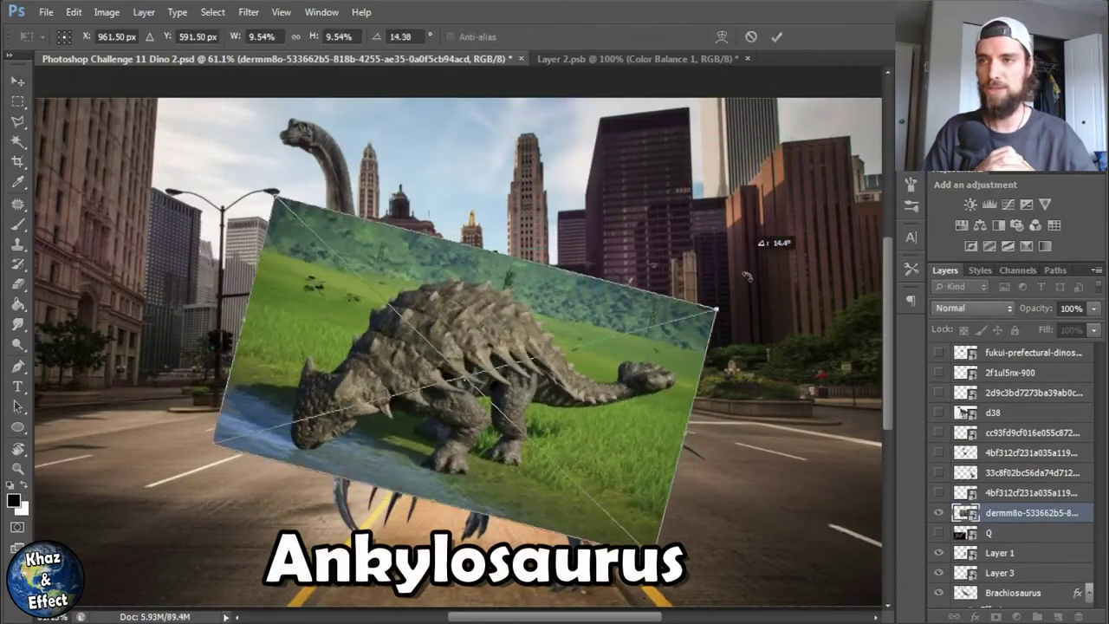
left_click_drag(746, 276, 511, 468)
key("Return")
- Rasterize the Ankylosaurus layer and delete the grass above its back using the Magic Wand at tolerance 20
key("c")
left_click(18, 141)
key("Return")
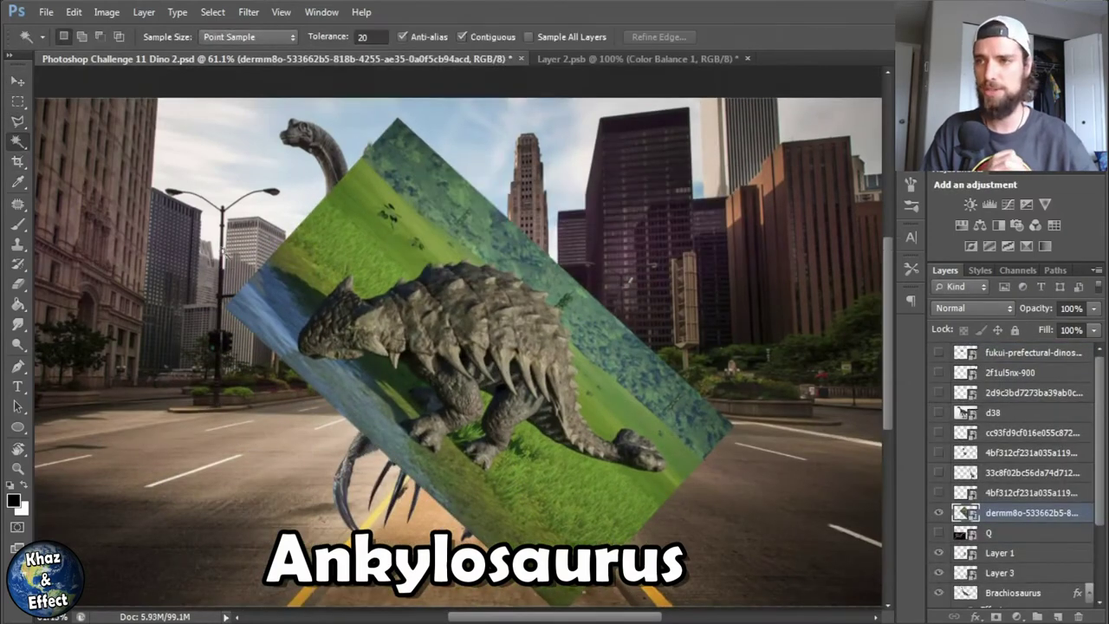
left_click(373, 271)
key("Delete")
key("Return")
right_click(1070, 512)
left_click(866, 231)
key("Delete")
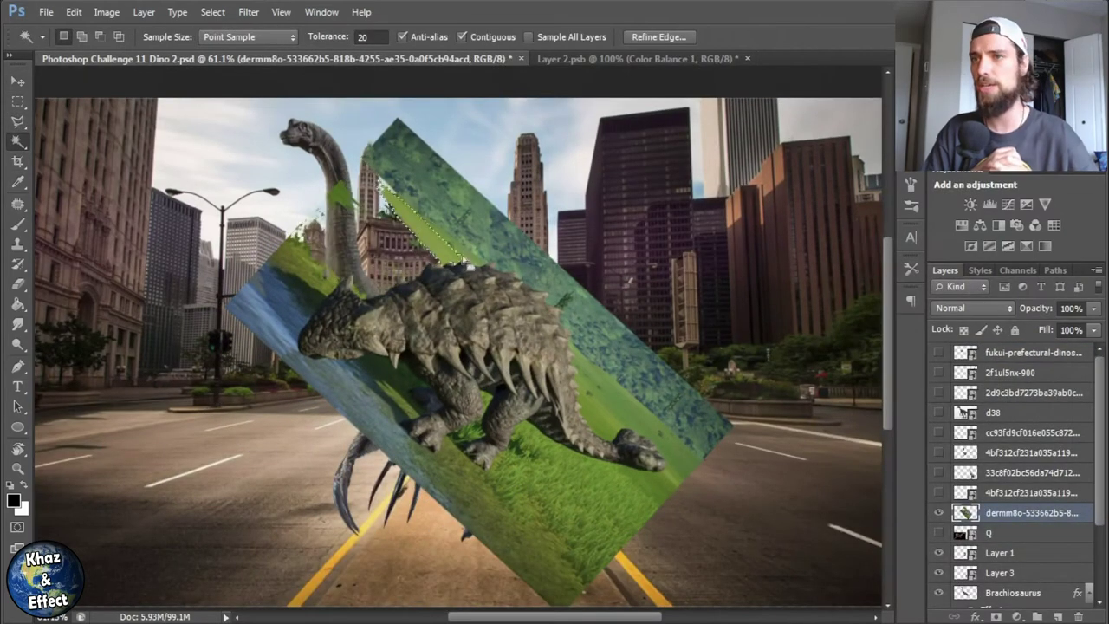
- Delete the remaining grass, water and foliage around the Ankylosaurus using the Magic Wand at tolerance 35
left_click(527, 431)
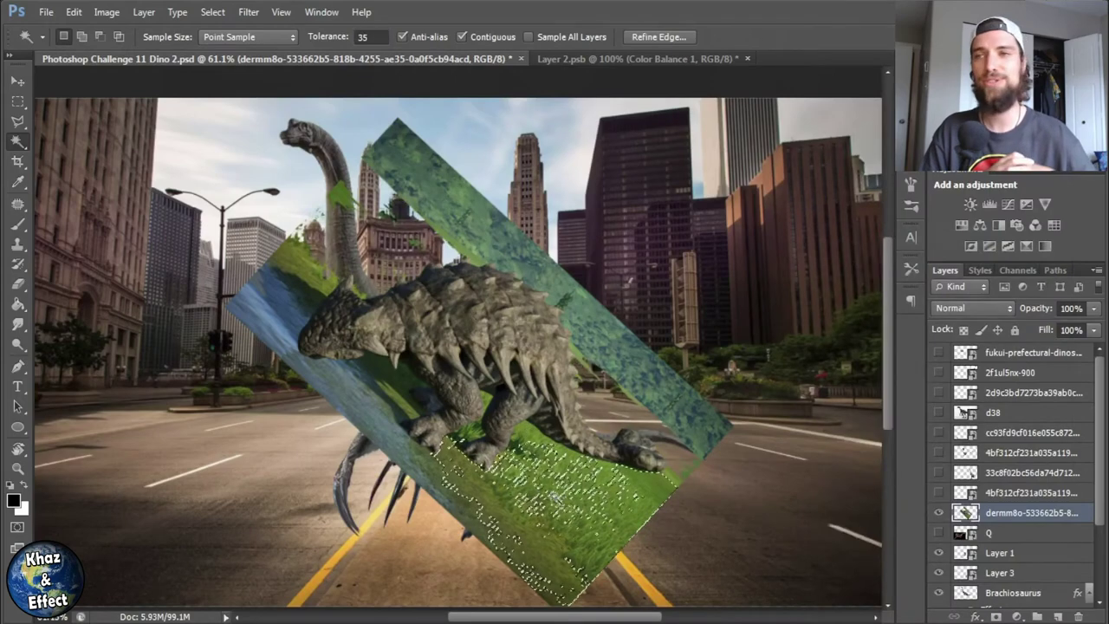
key("Delete")
left_click(280, 308)
key("Delete")
left_click(718, 440)
key("Delete")
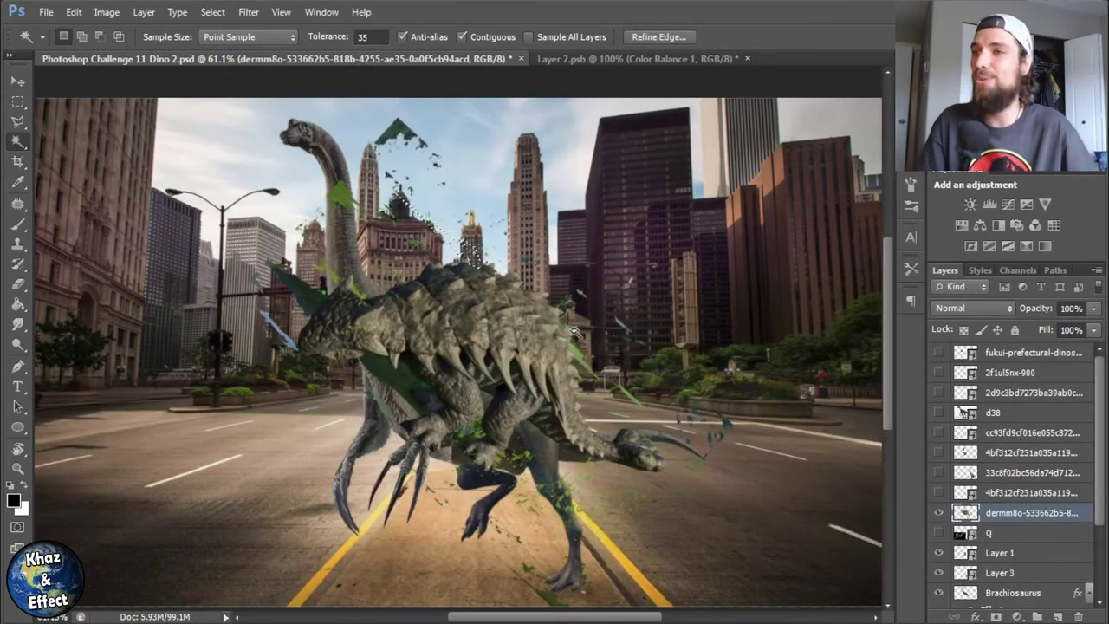
- Undo the last Magic Wand deletions around the Ankylosaurus's feet
key("ctrl+alt+z")
key("ctrl+alt+z")
key("ctrl+shift+s")
key("Escape")
key("Delete")
- Lasso the Ankylosaurus, cut and paste it onto its own layer, and move it over the hybrid's body
key("l")
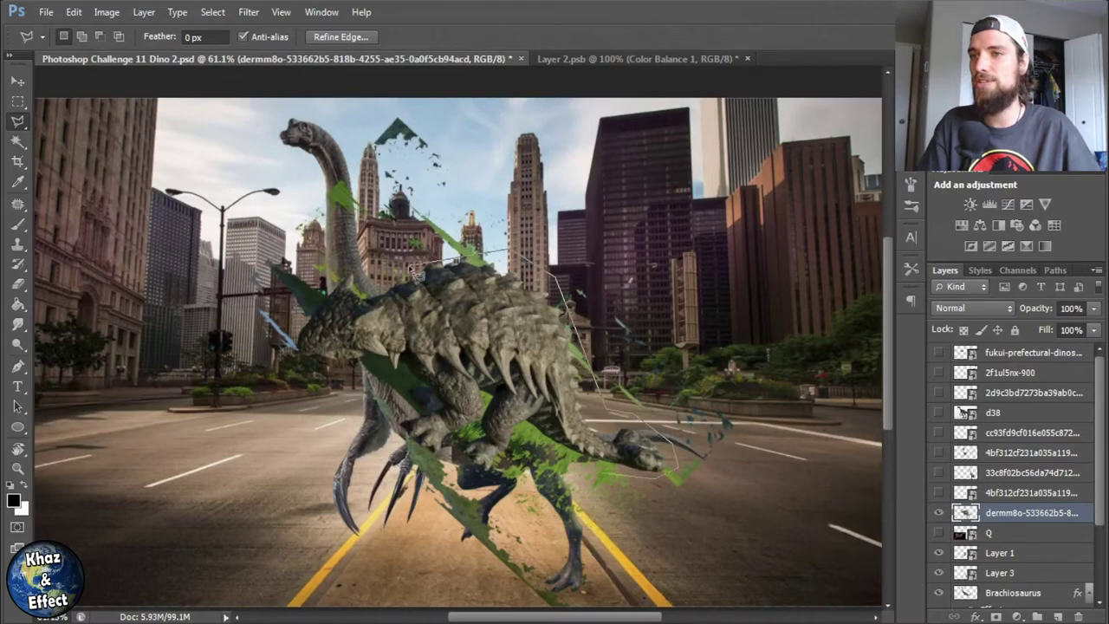
double_click(405, 463)
key("ctrl+x")
key("ctrl+v")
key("ctrl+t")
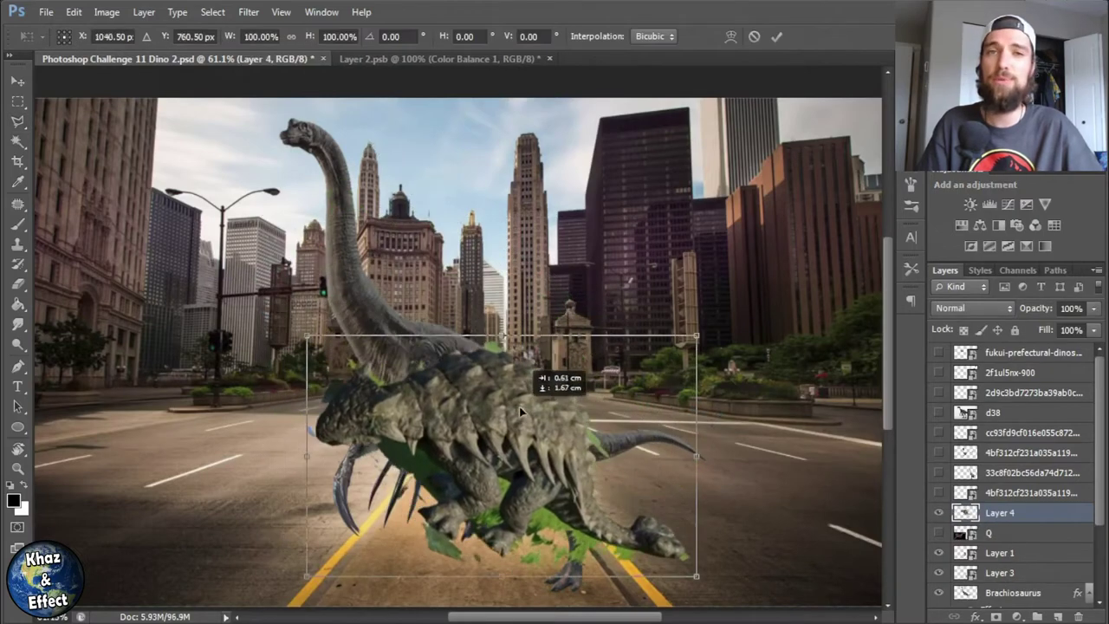
scroll(519, 407, "up", 2)
left_click_drag(522, 484, 549, 342)
- Isolate the Ankylosaurus's armored back and tail with the Polygonal Lasso, removing its head and legs
key("l")
key("Return")
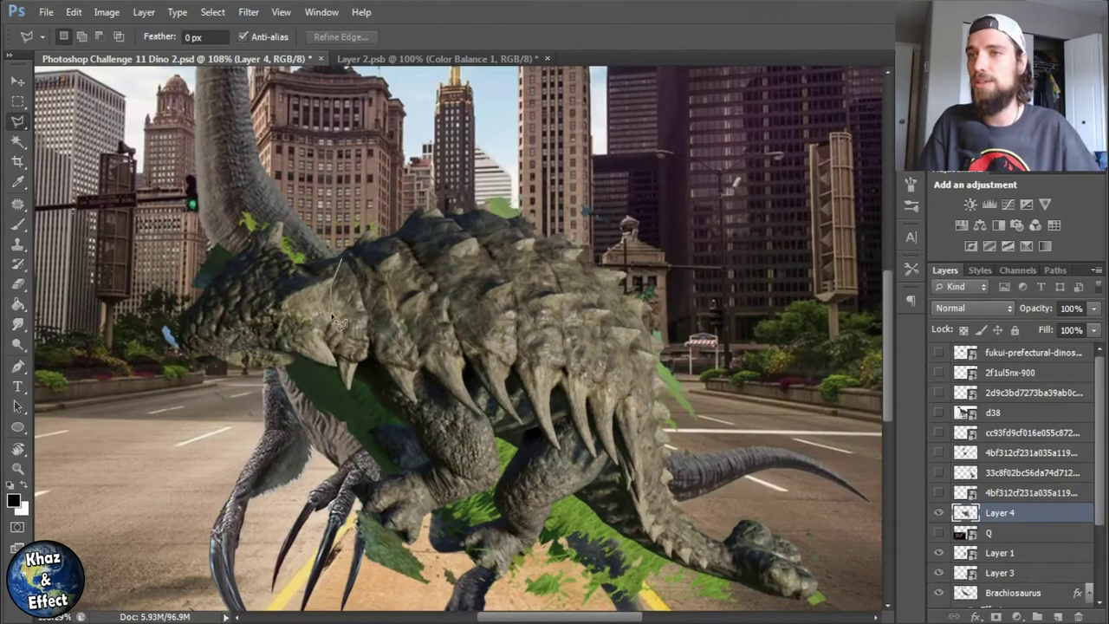
left_click(821, 597)
left_click(832, 554)
left_click(636, 249)
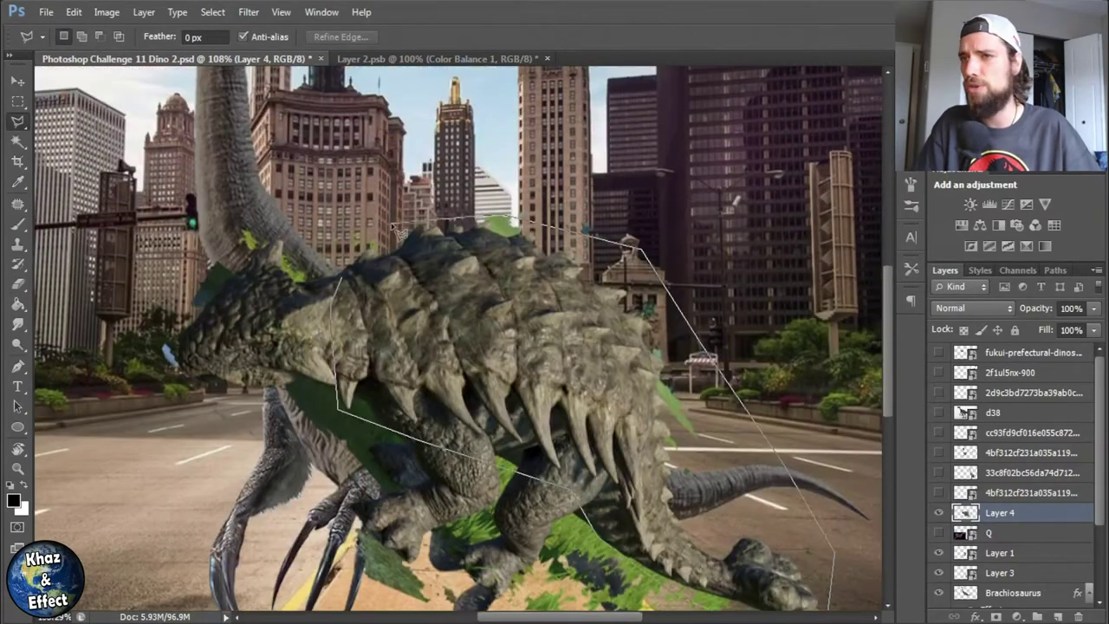
left_click(348, 294)
- Move the armored back against the base of the sauropod's neck
key("ctrl+t")
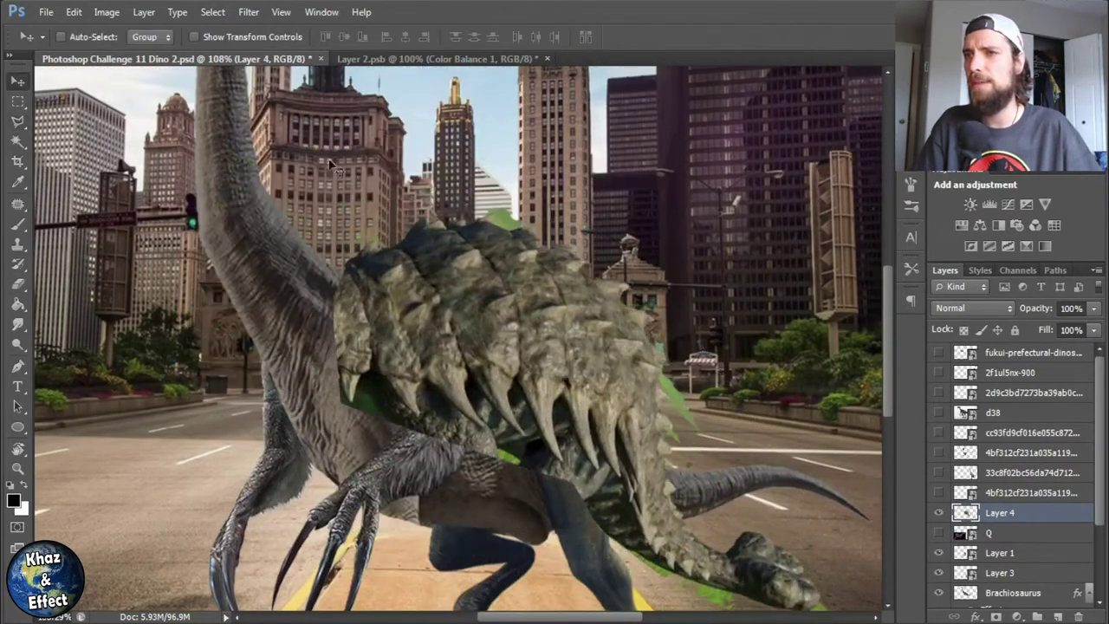
left_click_drag(295, 260, 323, 201)
left_click_drag(519, 347, 545, 342)
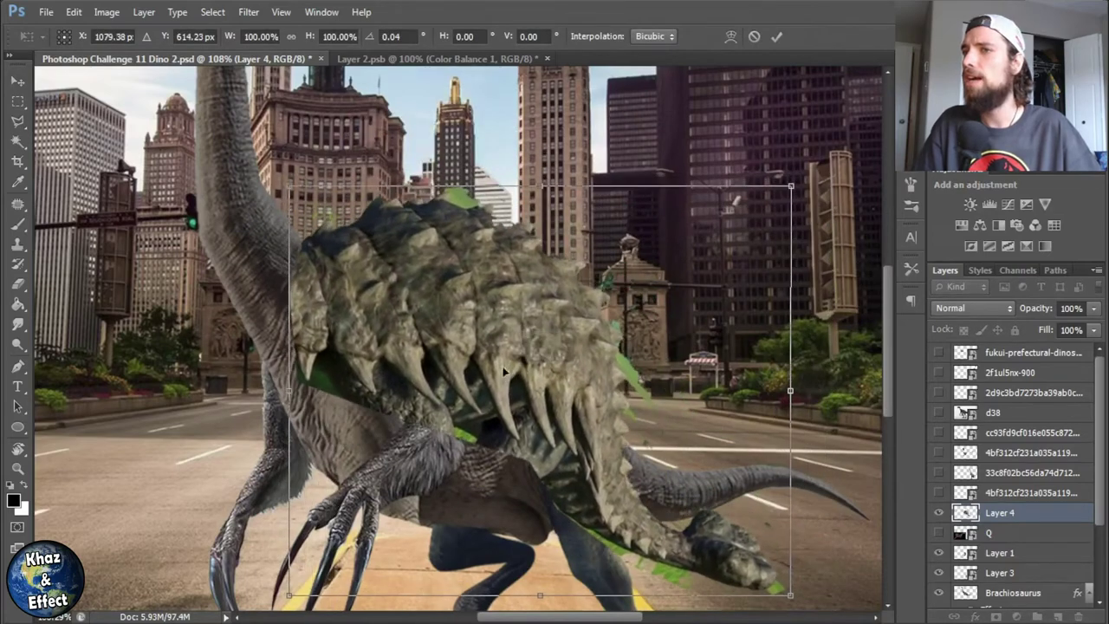
key("Return")
- Erase leftover leg skin below the armor and trace the side spikes with the Polygonal Lasso to cut away everything beneath them
key("e")
scroll(328, 412, "up", 3)
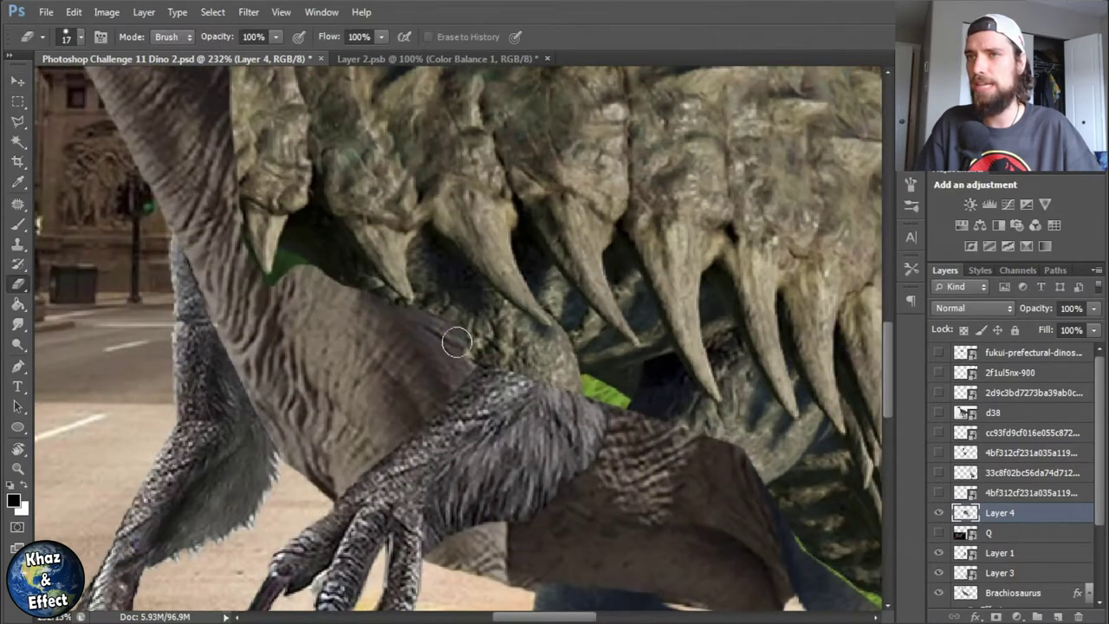
left_click_drag(434, 330, 554, 377)
key("l")
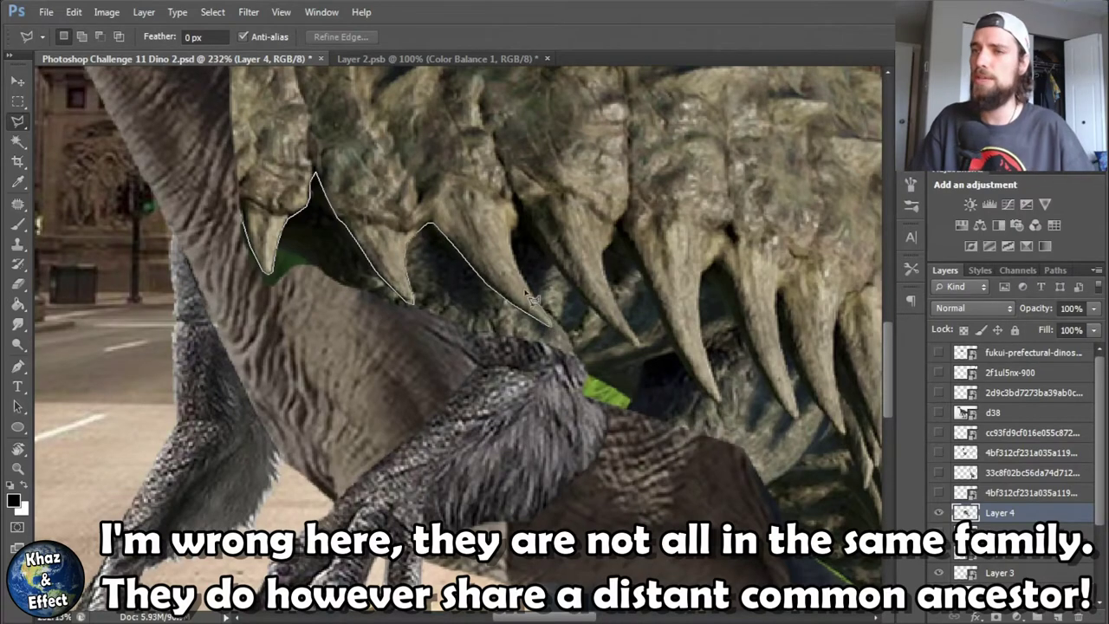
scroll(572, 335, "right", 5)
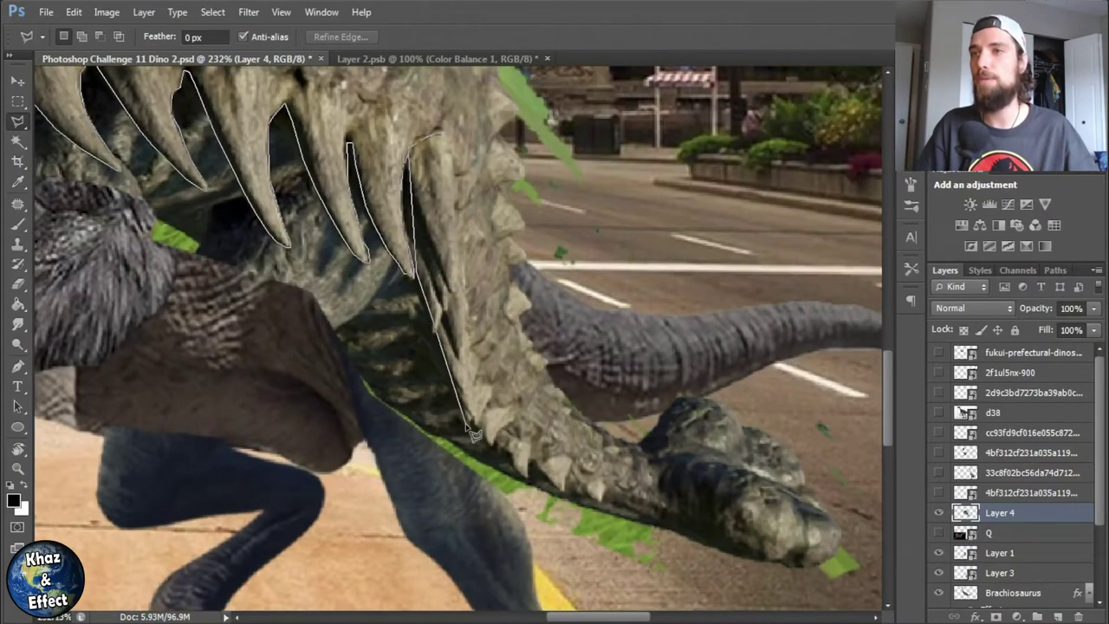
scroll(870, 573, "up", 10)
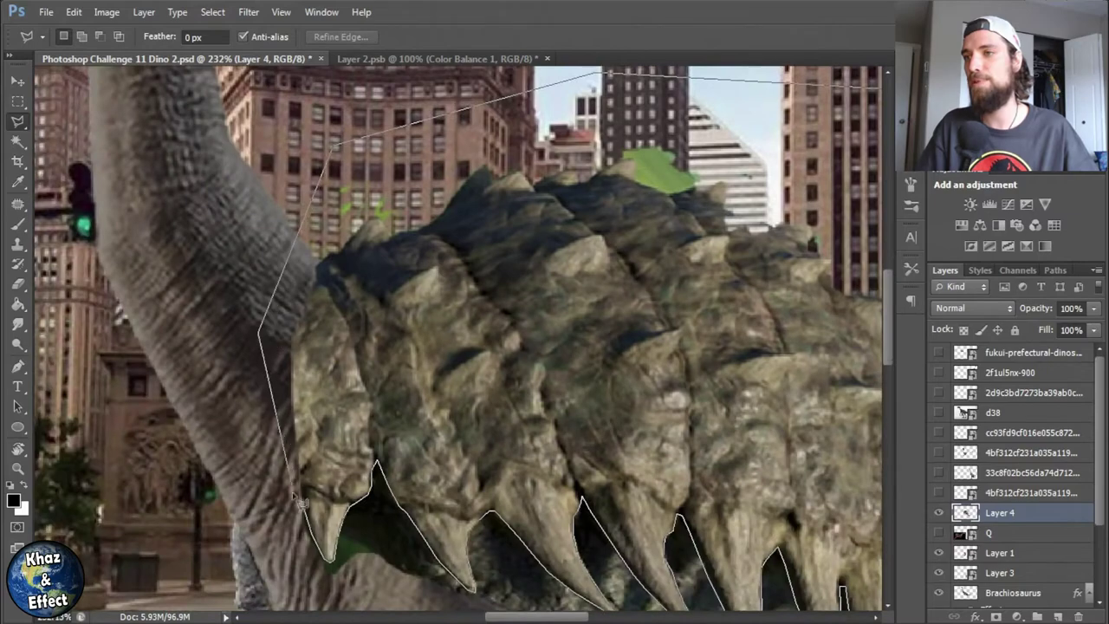
double_click(474, 492)
scroll(474, 491, "down", 5)
- Scale down and rotate the spiked armor, and position it along the hybrid's back behind the neck
key("ctrl+t")
left_click_drag(519, 165, 690, 390)
scroll(691, 391, "down", 3)
left_click_drag(801, 300, 802, 355)
left_click_drag(662, 418, 665, 402)
left_click_drag(798, 538, 771, 500)
left_click_drag(667, 418, 682, 424)
left_click_drag(770, 345, 753, 335)
mouse_move(684, 408)
left_mouse_down()
mouse_move(696, 393)
mouse_move(582, 362)
mouse_move(579, 329)
left_mouse_up()
key("Return")
scroll(707, 429, "up", 3)
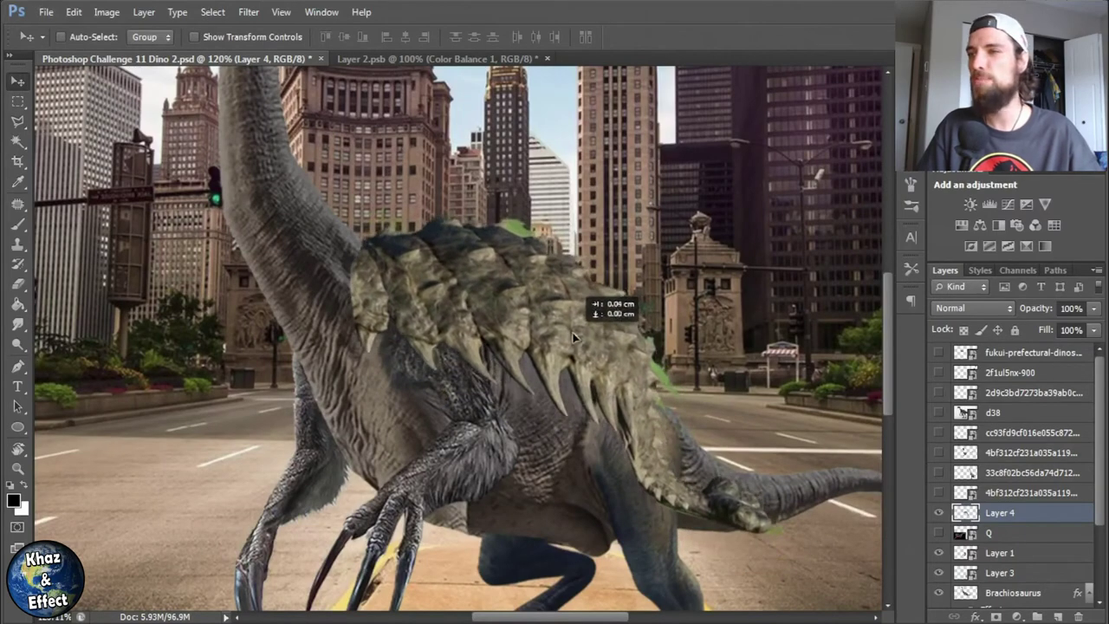
- Lasso the tail section of the armor and rotate it outward to follow the hybrid's tail
key("e")
scroll(579, 334, "up", 3)
key("l")
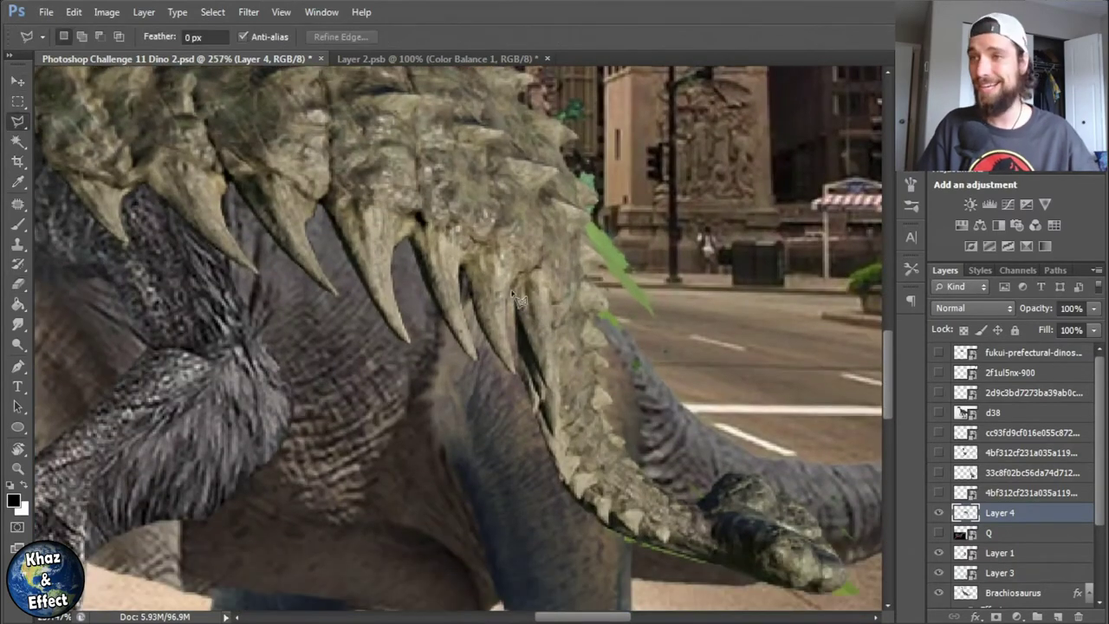
left_click(847, 594)
left_click(865, 553)
left_click(845, 468)
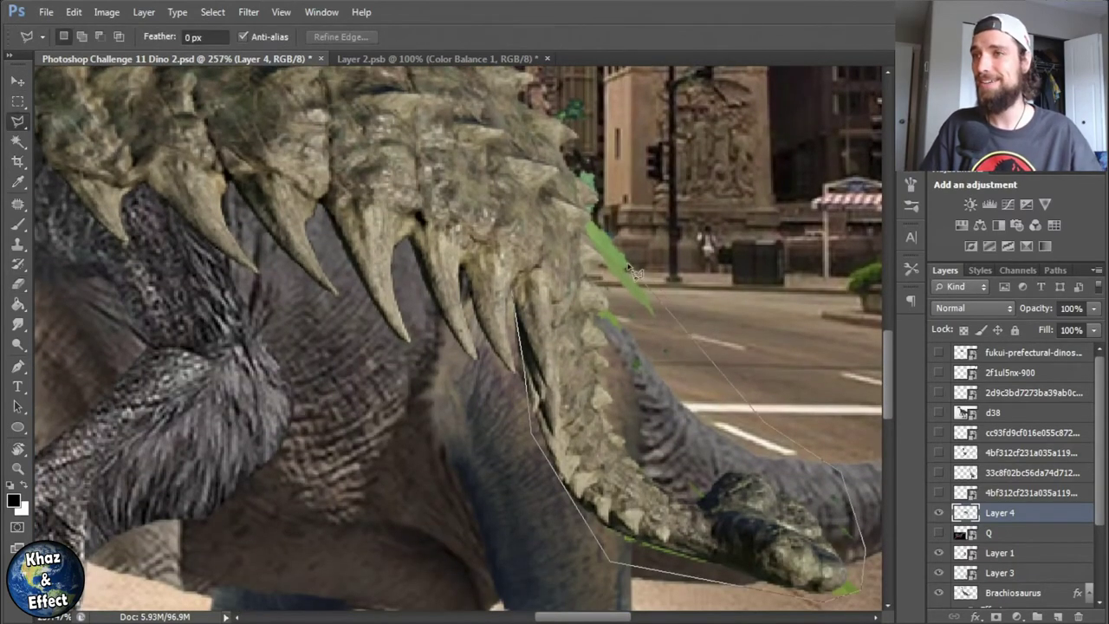
left_click(523, 298)
key("ctrl+t")
mouse_move(530, 303)
left_mouse_down()
mouse_move(634, 412)
mouse_move(714, 336)
mouse_move(685, 311)
mouse_move(721, 340)
left_mouse_up()
key("Return")
key("e")
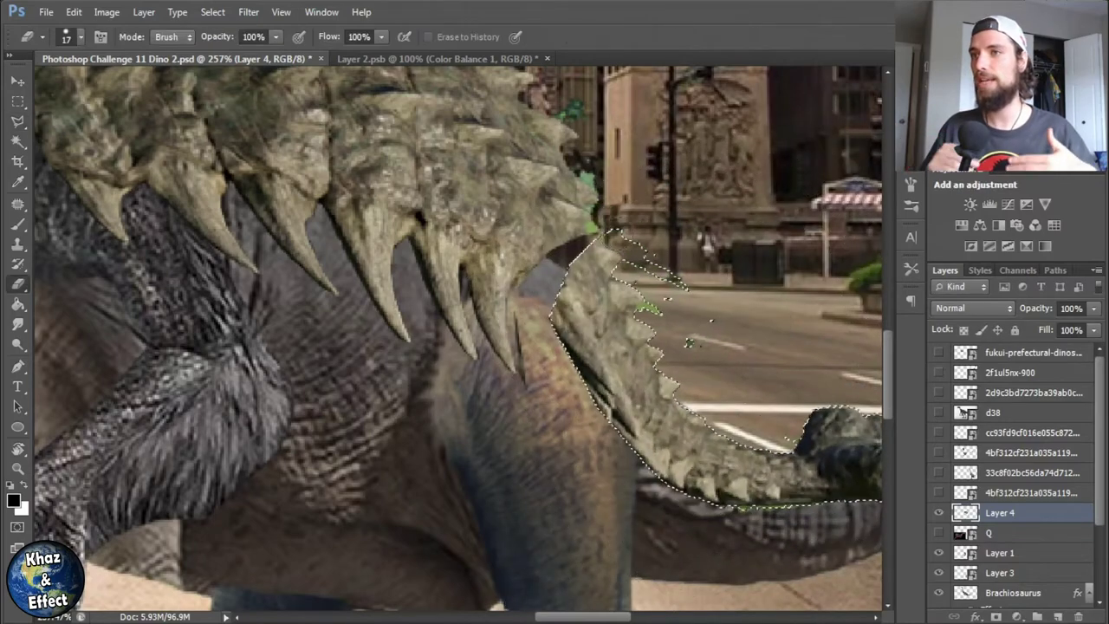
- Reposition the selected tail section so it rejoins the rear of the armor, and deselect it
key("ctrl+t")
left_click_drag(723, 314, 699, 349)
key("Return")
scroll(659, 344, "up", 1)
key("ctrl+d")
- Erase the green background remnants along the upper edge of the armor
key("e")
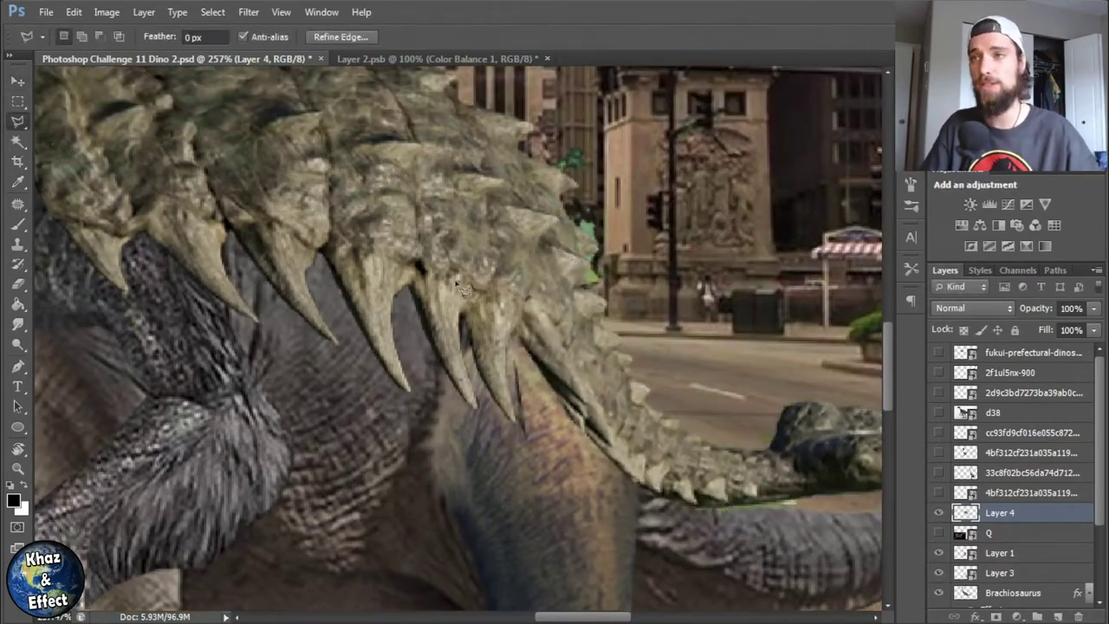
scroll(554, 433, "up", 3)
scroll(693, 257, "up", 5)
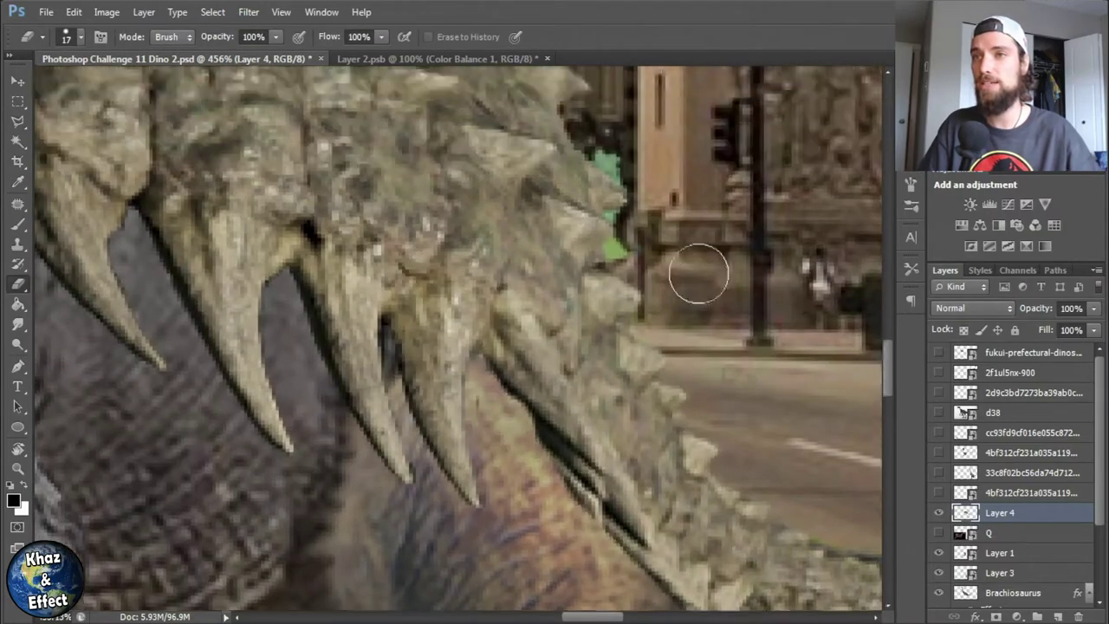
scroll(317, 247, "up", 3)
scroll(317, 225, "left", 5)
scroll(174, 222, "up", 2)
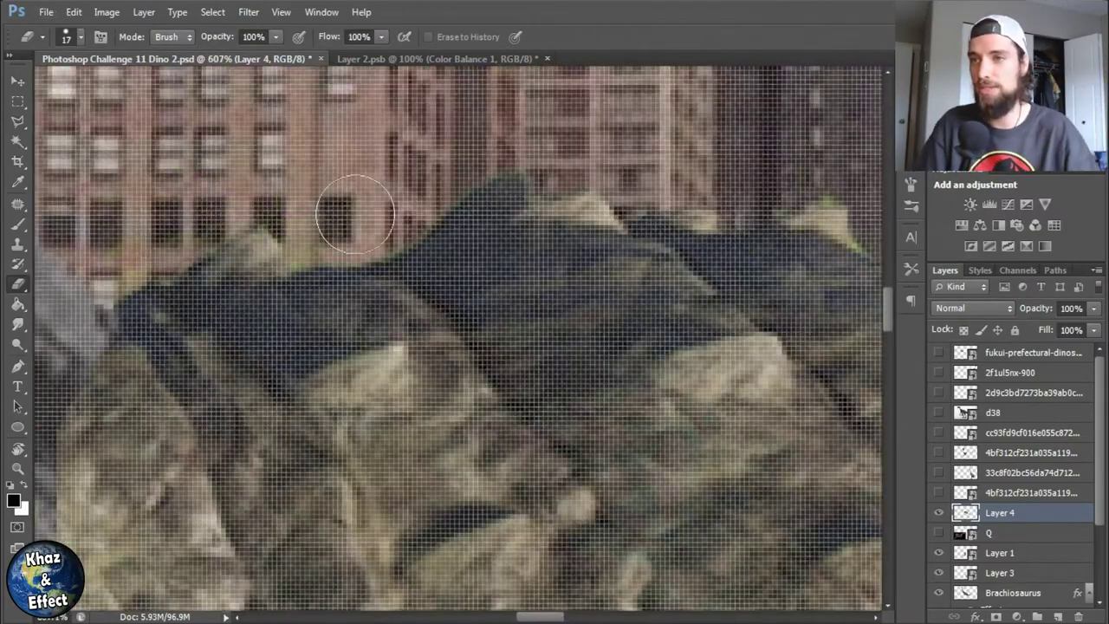
- Duplicate a row of spikes from the armor, rotate it over the armor's front edge at the neck, and merge it with Layer 4
scroll(341, 214, "down", 8)
scroll(295, 395, "up", 3)
key("l")
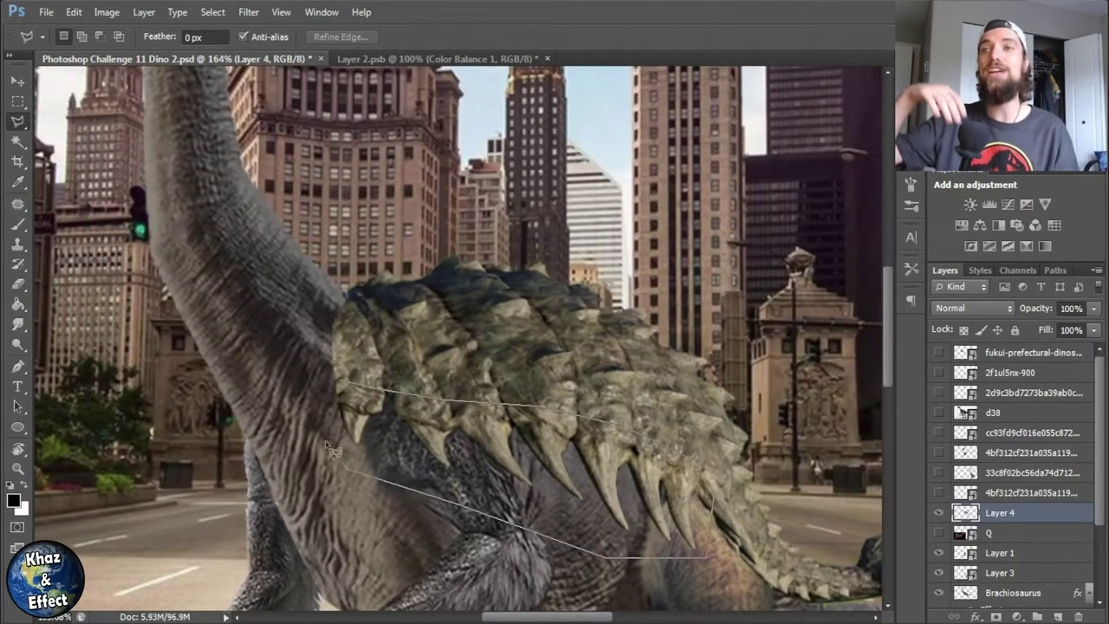
key("ctrl+j")
key("ctrl+t")
mouse_move(467, 453)
left_mouse_down()
mouse_move(286, 403)
mouse_move(360, 381)
mouse_move(368, 294)
mouse_move(347, 357)
mouse_move(355, 364)
left_mouse_up()
key("Escape")
key("ctrl+t")
left_click_drag(671, 221, 383, 299)
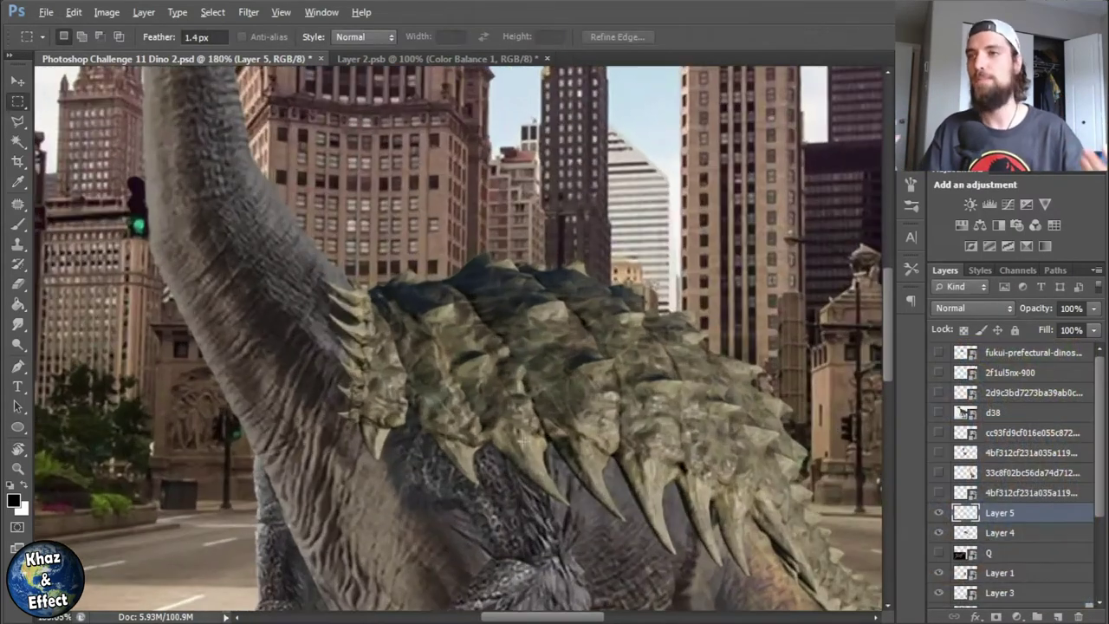
right_click(1048, 513)
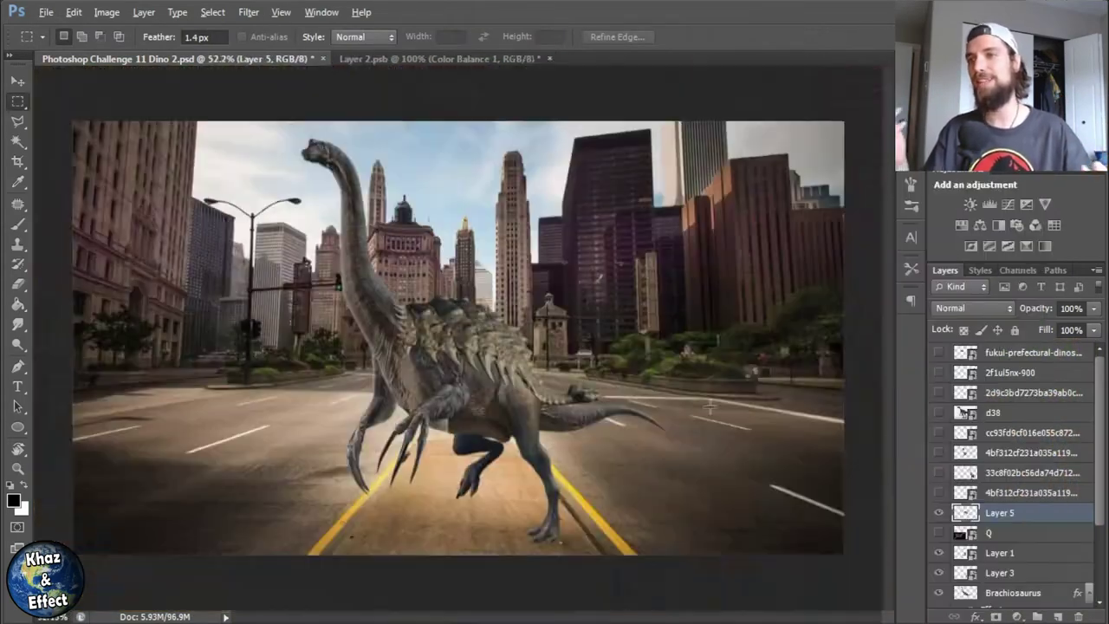
- Erase the Ankylosaurus's tail club and the green fringe where the armor meets the hybrid's tail
scroll(606, 407, "up", 5)
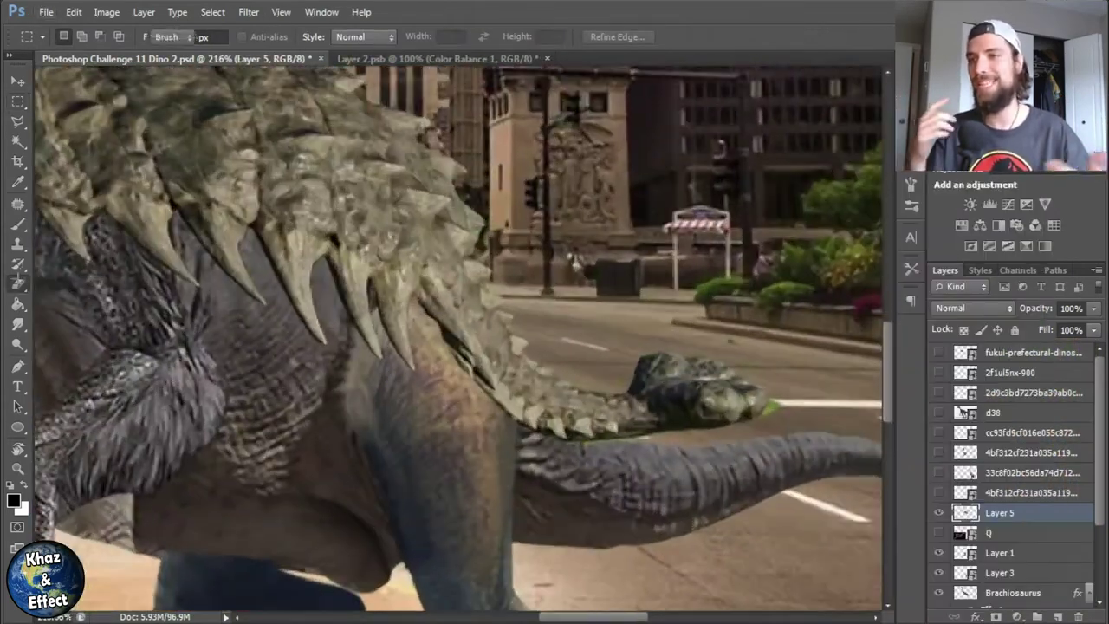
key("e")
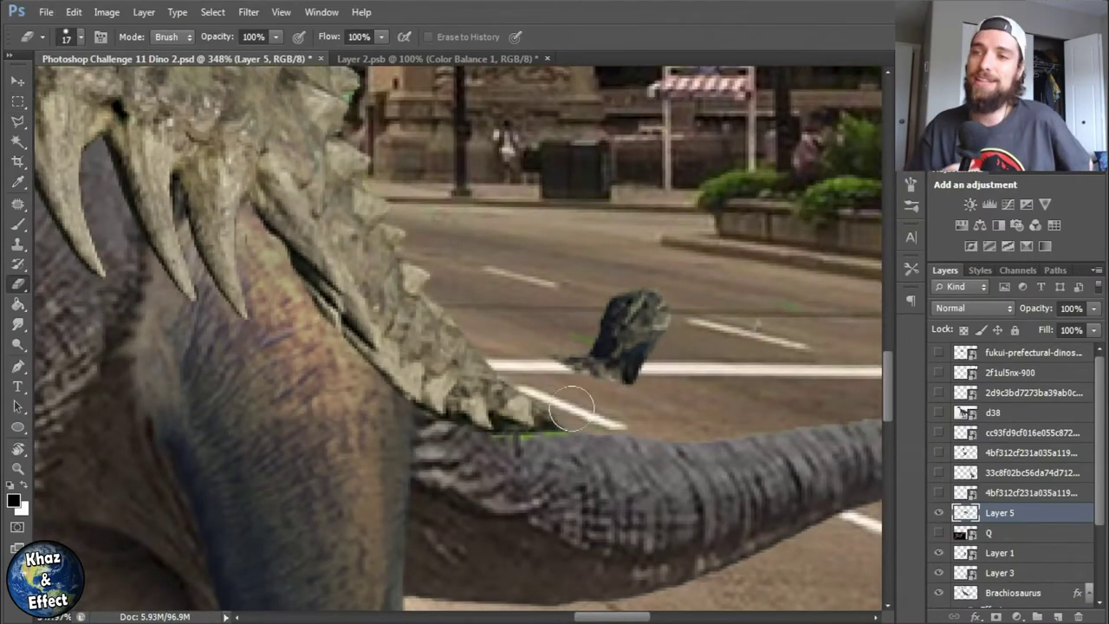
mouse_move(570, 407)
left_mouse_down()
mouse_move(631, 393)
mouse_move(589, 304)
left_mouse_up()
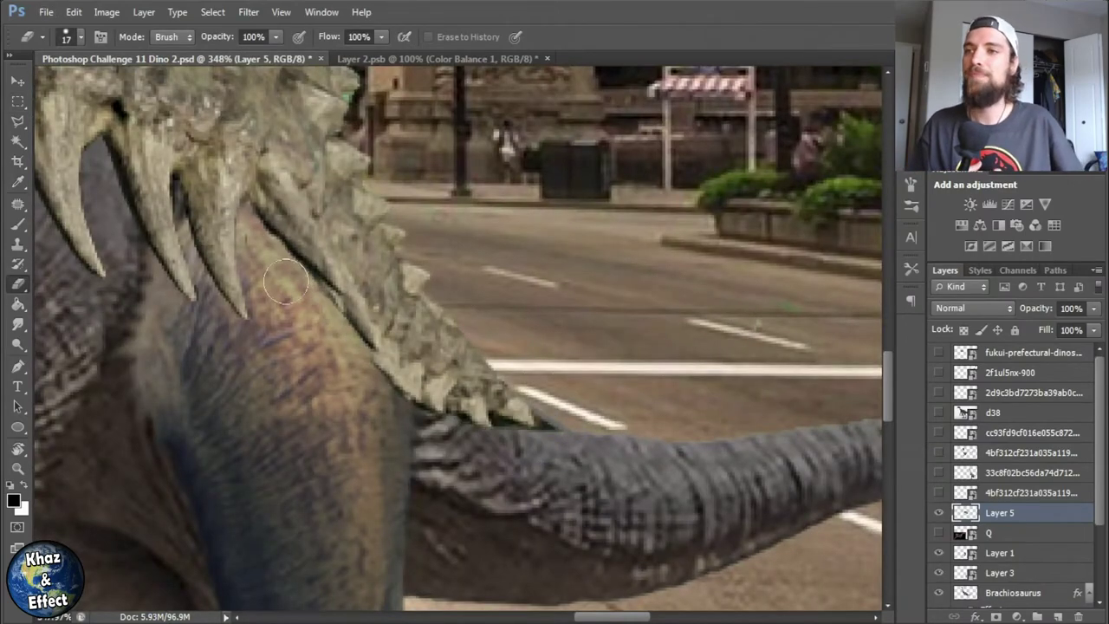
- Replace the fukui-prefectural image layer with the dermm8o Ankylosaurus image, placed over the scene, and rasterize it
scroll(400, 414, "down", 5)
scroll(520, 390, "up", 2)
scroll(629, 494, "up", 3)
scroll(629, 495, "down", 3)
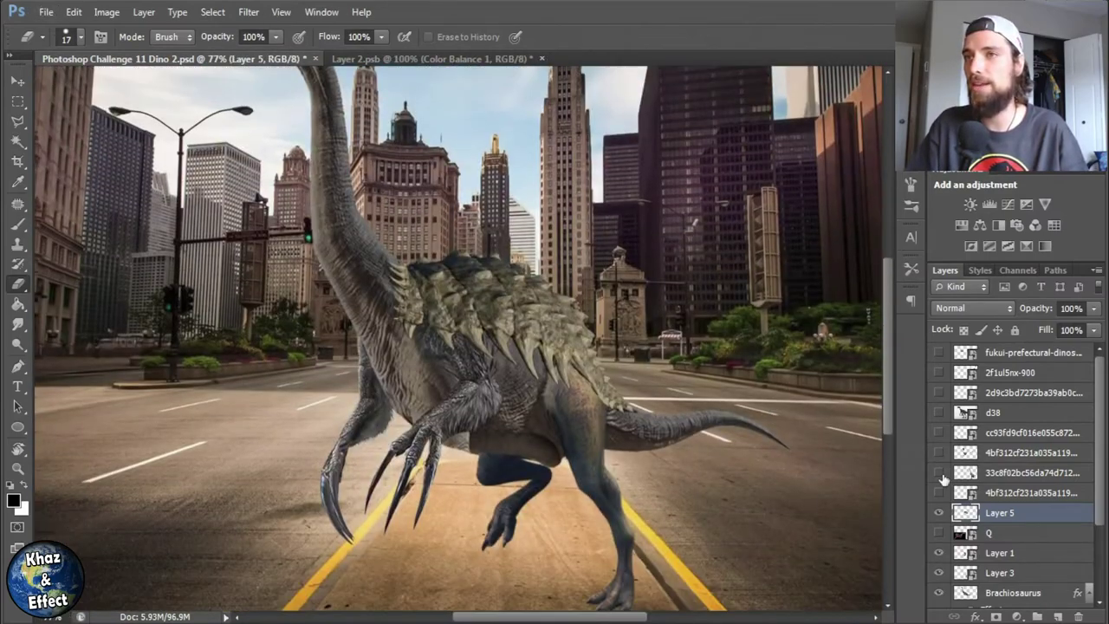
left_click(1005, 353)
key("ctrl+t")
right_click(386, 247)
left_click(378, 179)
mouse_move(399, 300)
left_mouse_down()
mouse_move(520, 390)
mouse_move(763, 520)
mouse_move(779, 554)
left_mouse_up()
key("Escape")
key("Delete")
key("e")
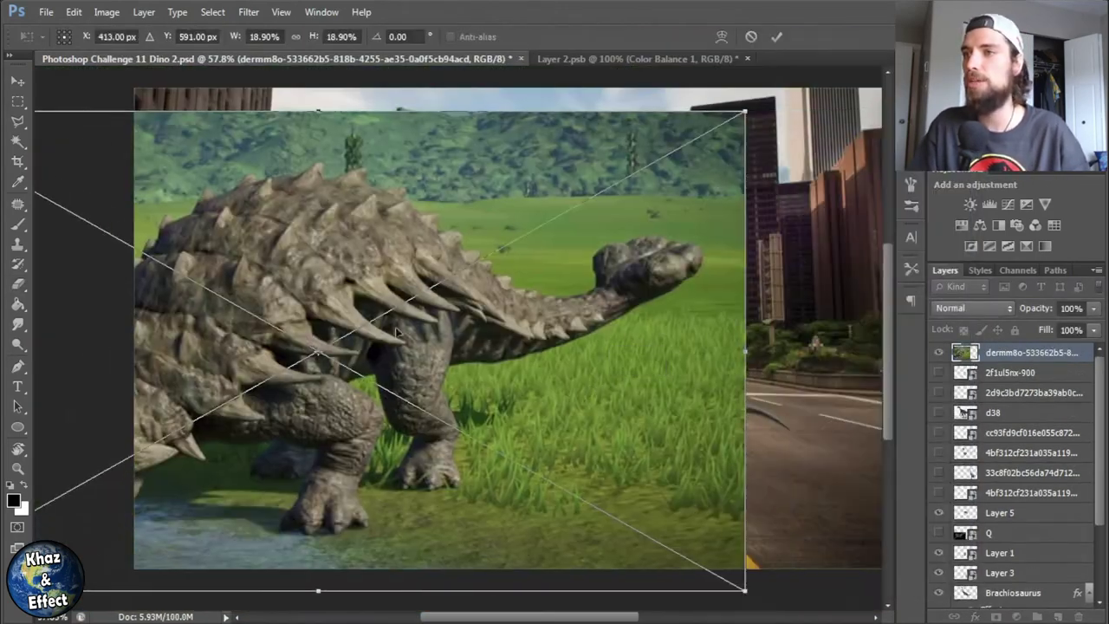
key("Return")
right_click(737, 438)
left_click(730, 370)
left_click_drag(945, 490, 953, 518)
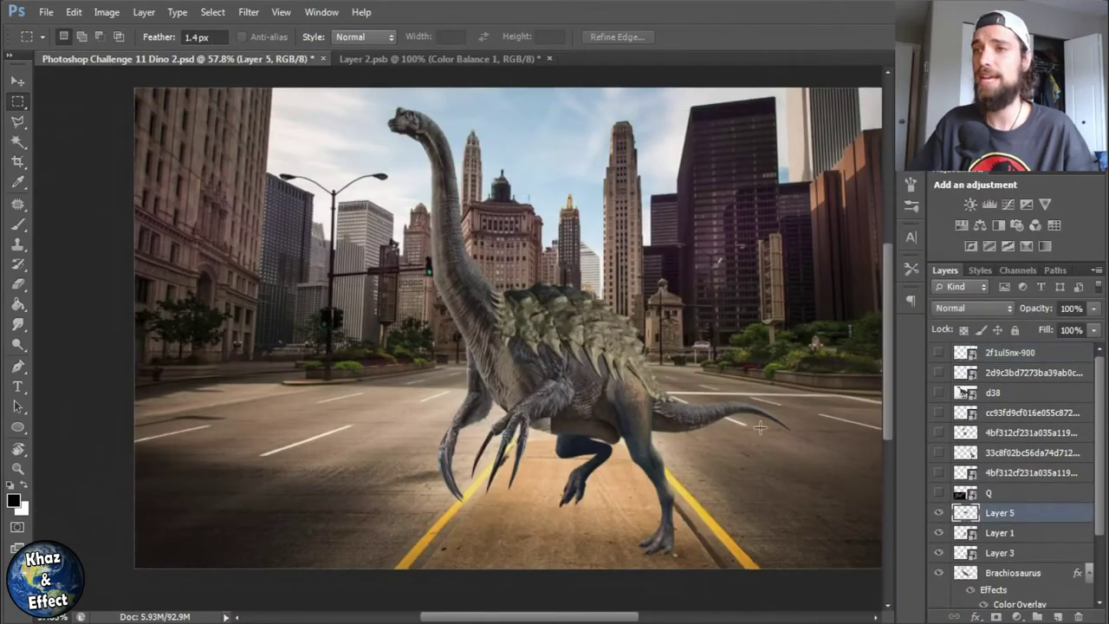
- Try to paste and transform the Ankylosaurus tail section at the rear of the hybrid
scroll(310, 401, "up", 4)
key("ctrl+v")
key("ctrl+t")
scroll(310, 401, "down", 4)
left_click_drag(606, 363, 635, 453)
left_click_drag(768, 267, 696, 339)
left_click_drag(511, 343, 511, 314)
left_click_drag(647, 406, 597, 366)
key("Escape")
key("ctrl+alt+z")
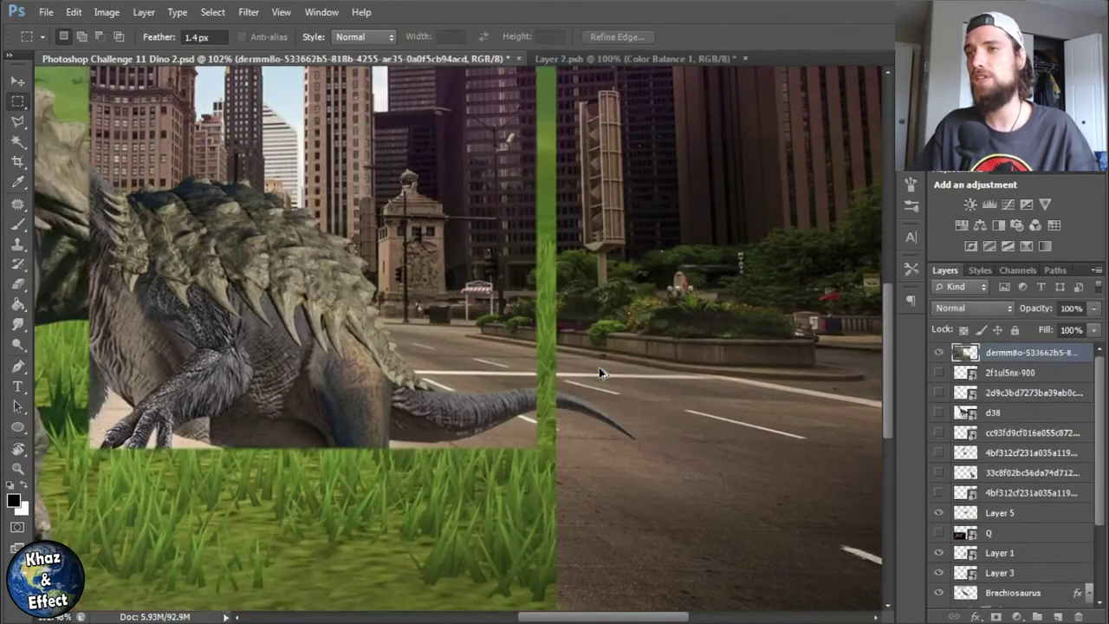
- Put the Ankylosaurus tail section on its own Layer 6 and delete its grass background with the Magic Wand at tolerance 35
left_click(74, 12)
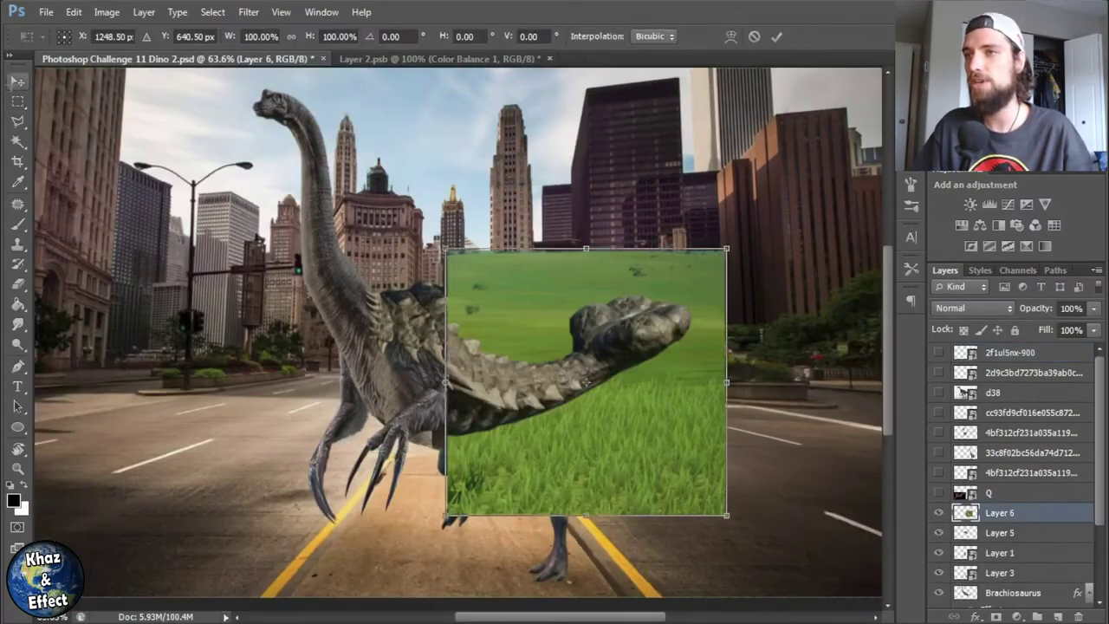
key("Escape")
key("w")
left_click(578, 358)
key("Delete")
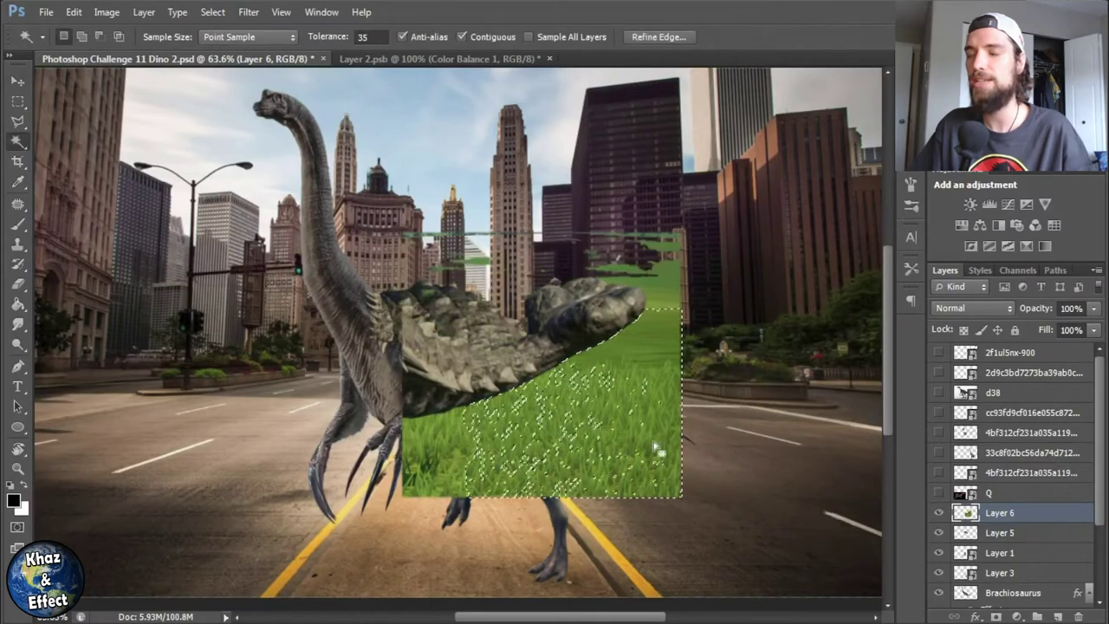
left_click(598, 382)
key("Delete")
left_click(667, 275)
- Lasso around the tail and club and delete the leftover grass fragments surrounding them
scroll(426, 501, "up", 2)
key("l")
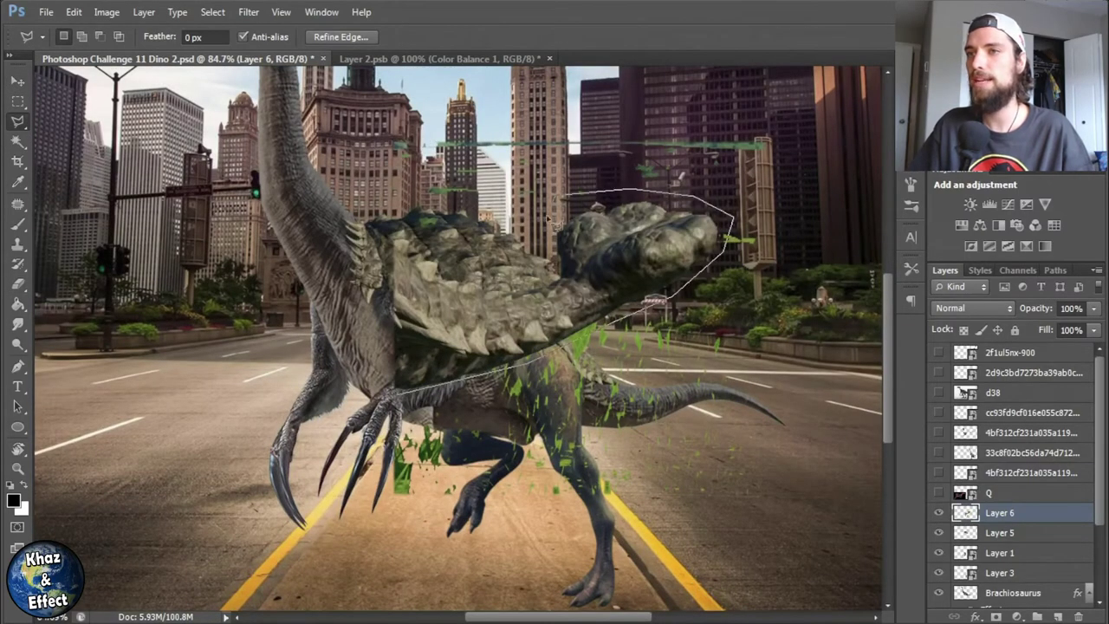
key("Return")
key("Delete")
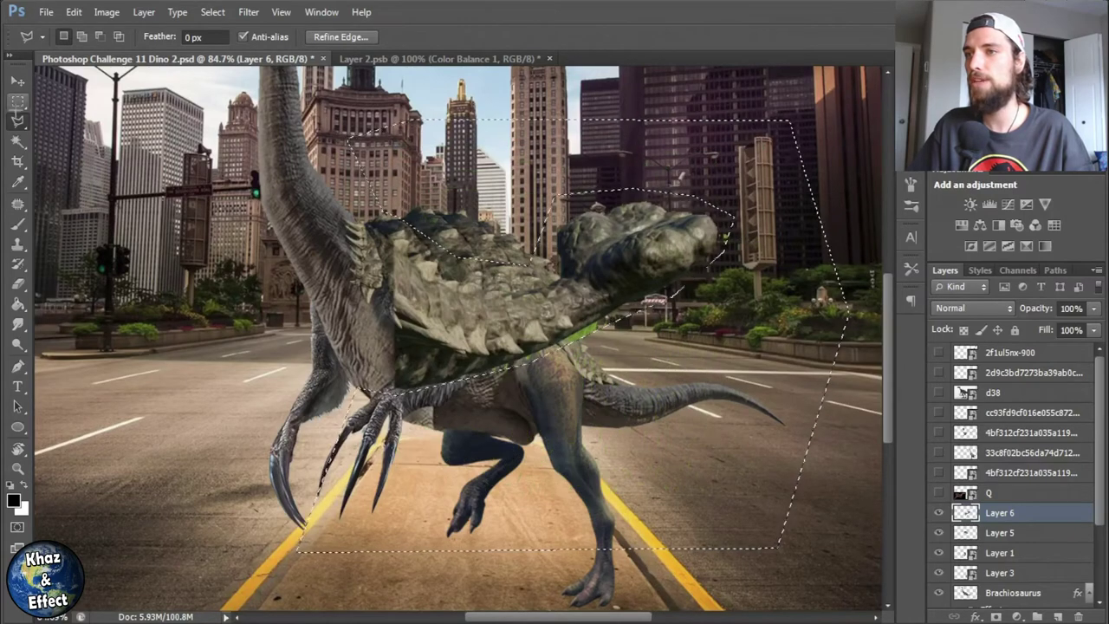
- Try to scale, rotate and skew the tail club piece onto the end of the hybrid's tail
key("ctrl+t")
scroll(554, 259, "up", 2)
scroll(554, 260, "down", 2)
mouse_move(525, 235)
left_mouse_down()
mouse_move(696, 335)
mouse_move(681, 339)
left_mouse_up()
left_click_drag(520, 364, 482, 343)
left_click_drag(572, 371, 554, 360)
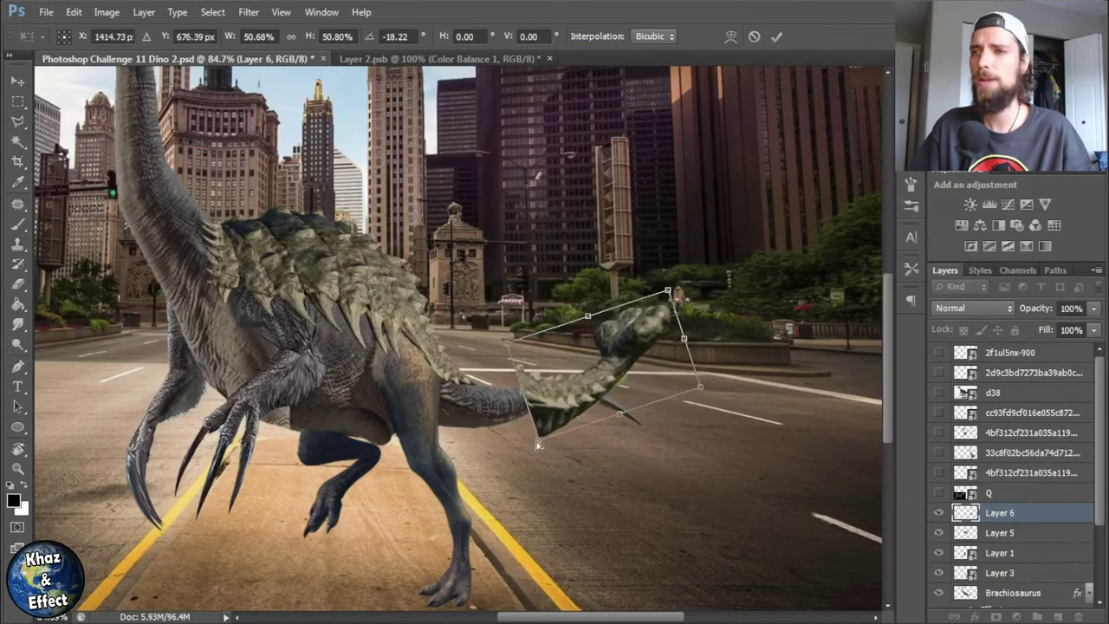
left_click_drag(700, 386, 712, 400)
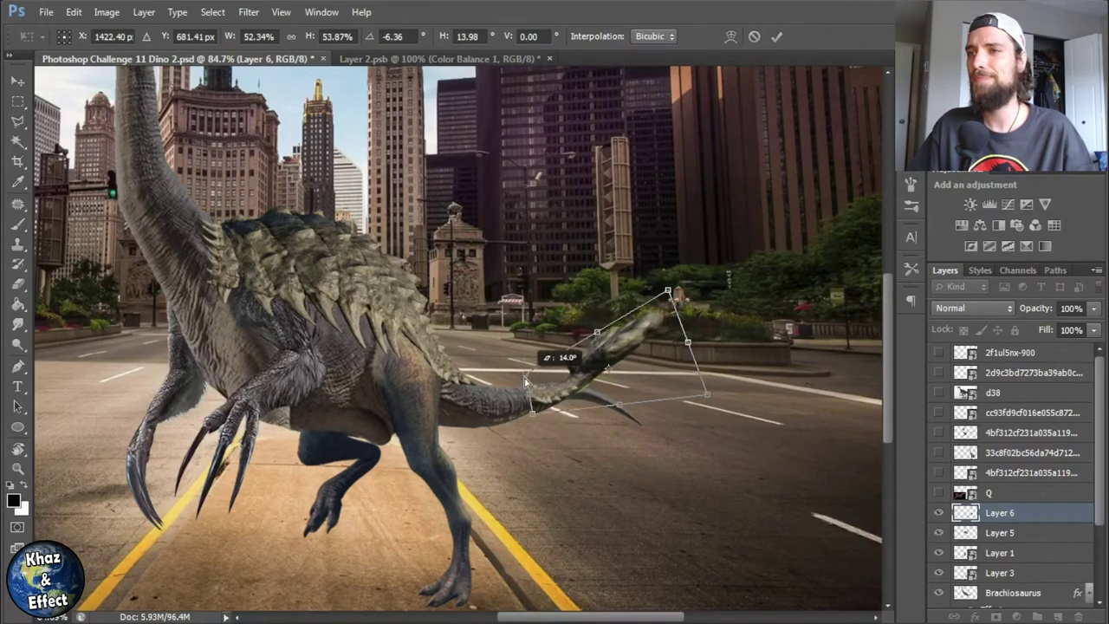
left_click_drag(707, 395, 668, 400)
left_click_drag(537, 388, 576, 394)
key("Escape")
- Scale down the tail club piece and position it over the hybrid's tail so it continues from the armor behind the hind leg
key("ctrl+t")
left_click_drag(359, 235, 470, 297)
left_click_drag(572, 416, 532, 377)
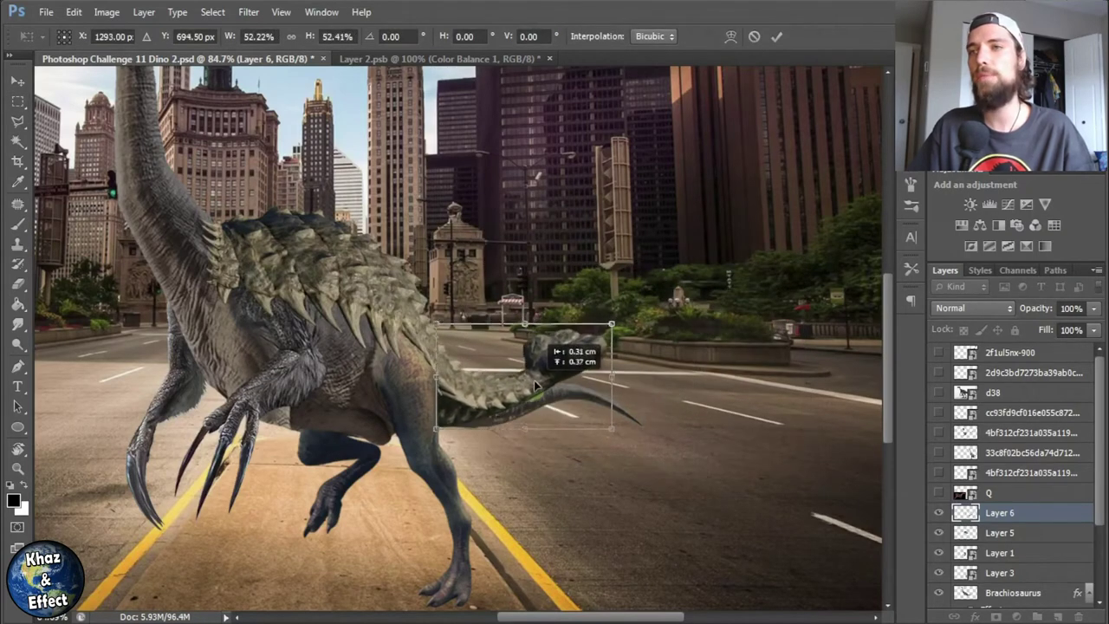
key("Return")
scroll(487, 431, "up", 3)
key("ctrl+t")
left_click_drag(689, 256, 659, 347)
key("Return")
- Erase the green grass fringe along the underside of the club tail on Layer 6
key("e")
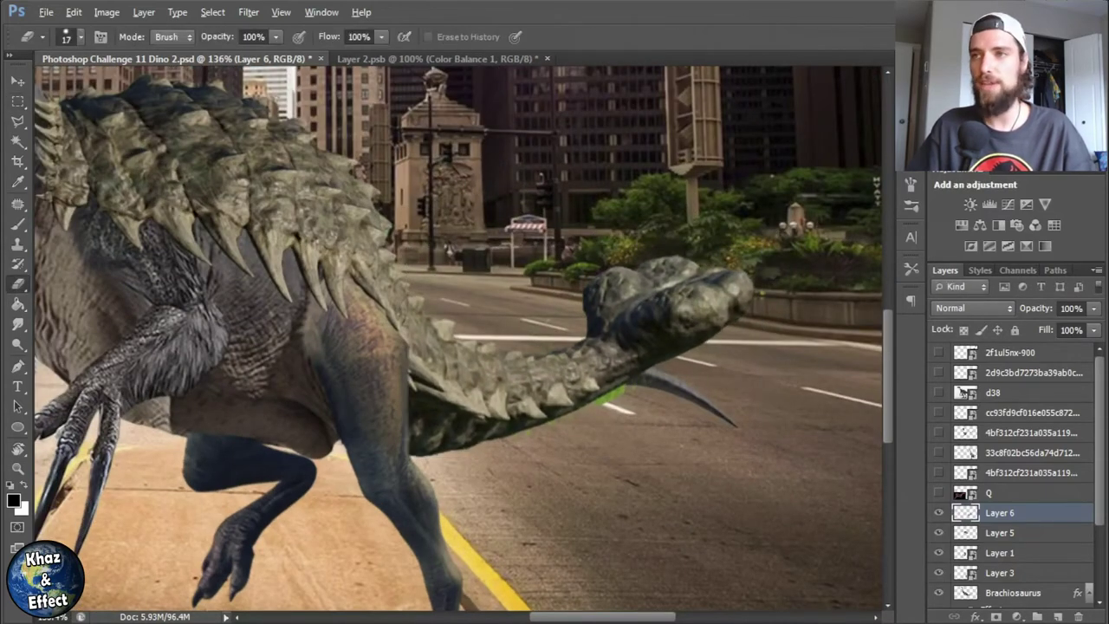
scroll(717, 366, "up", 5)
mouse_move(572, 403)
left_mouse_down()
mouse_move(372, 346)
mouse_move(483, 376)
mouse_move(684, 355)
left_mouse_up()
scroll(698, 459, "down", 6)
scroll(699, 459, "up", 8)
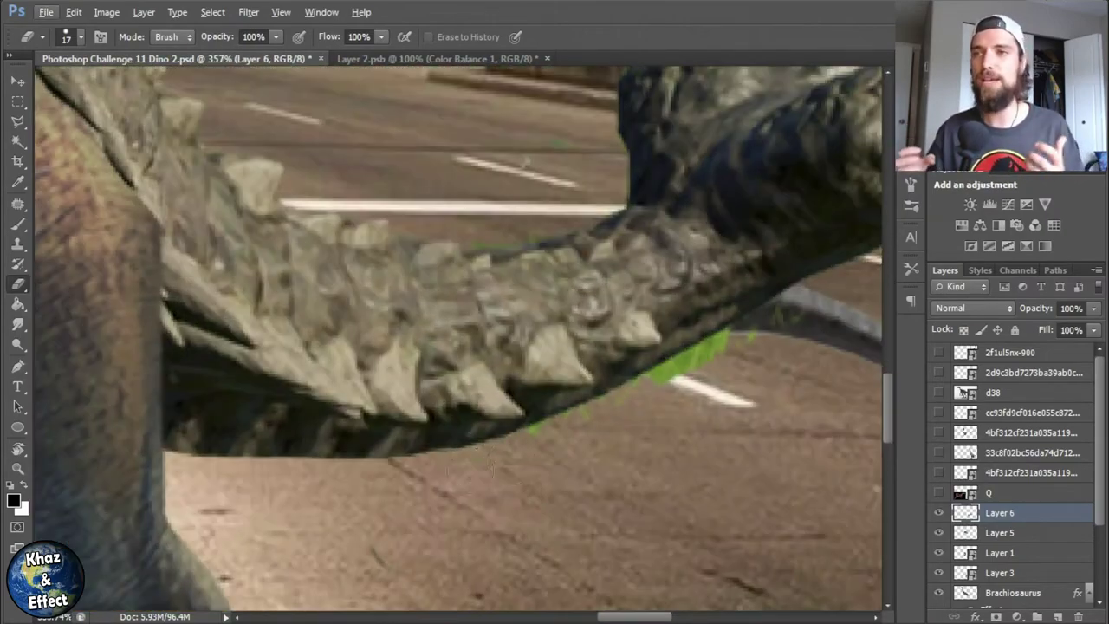
left_click_drag(752, 342, 655, 401)
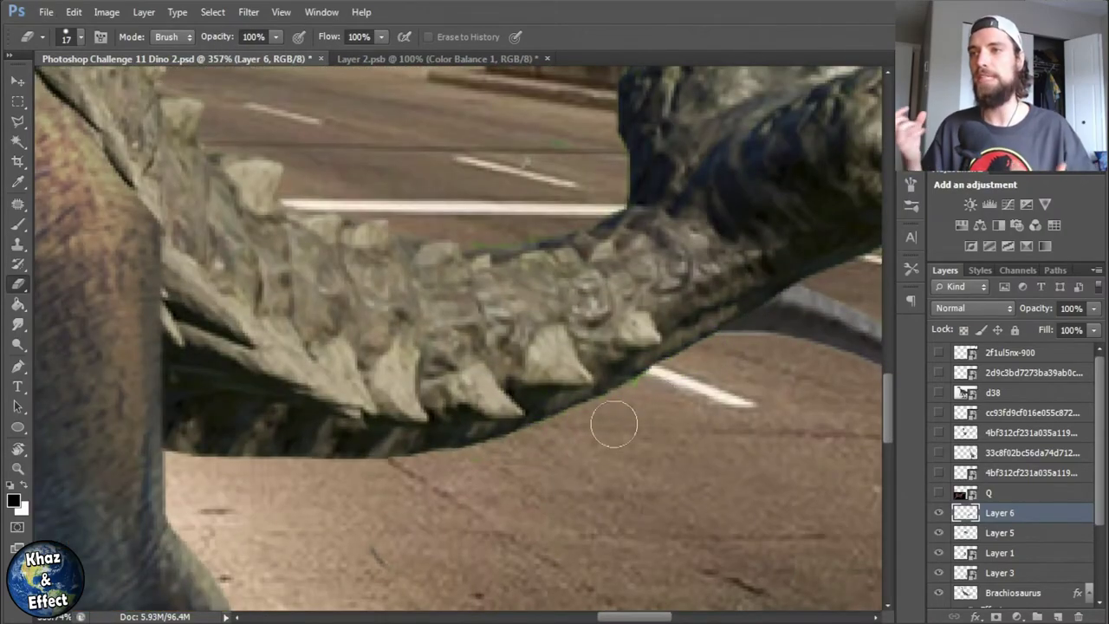
- Erase the original tail tip that sticks out behind the club on the Brachiosaurus layer
scroll(587, 445, "down", 8)
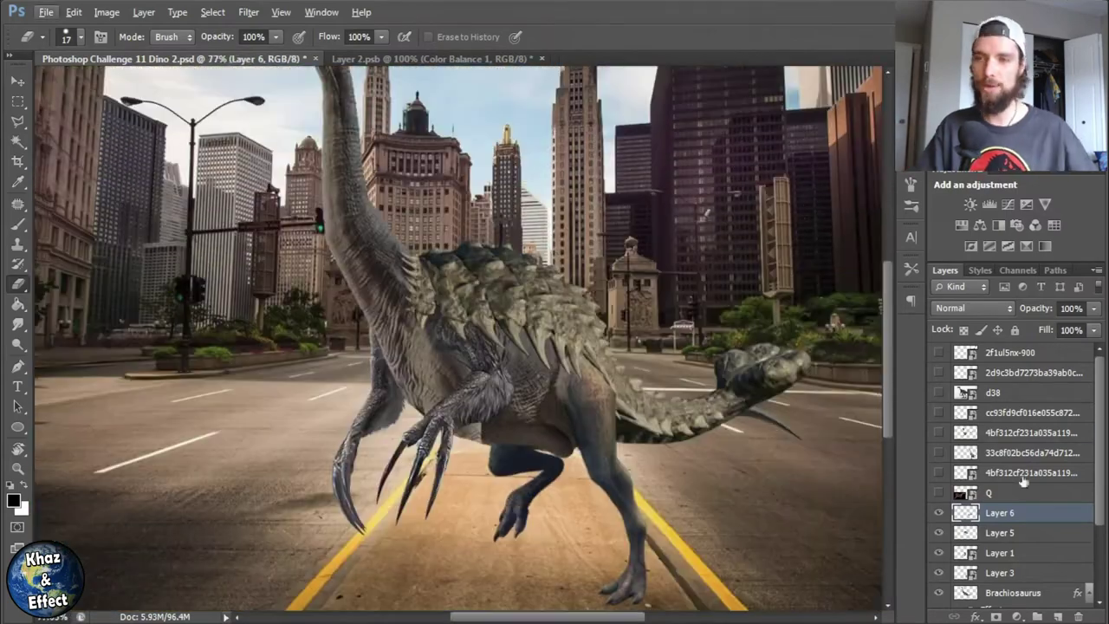
left_click(809, 412, "ctrl")
scroll(809, 412, "up", 4)
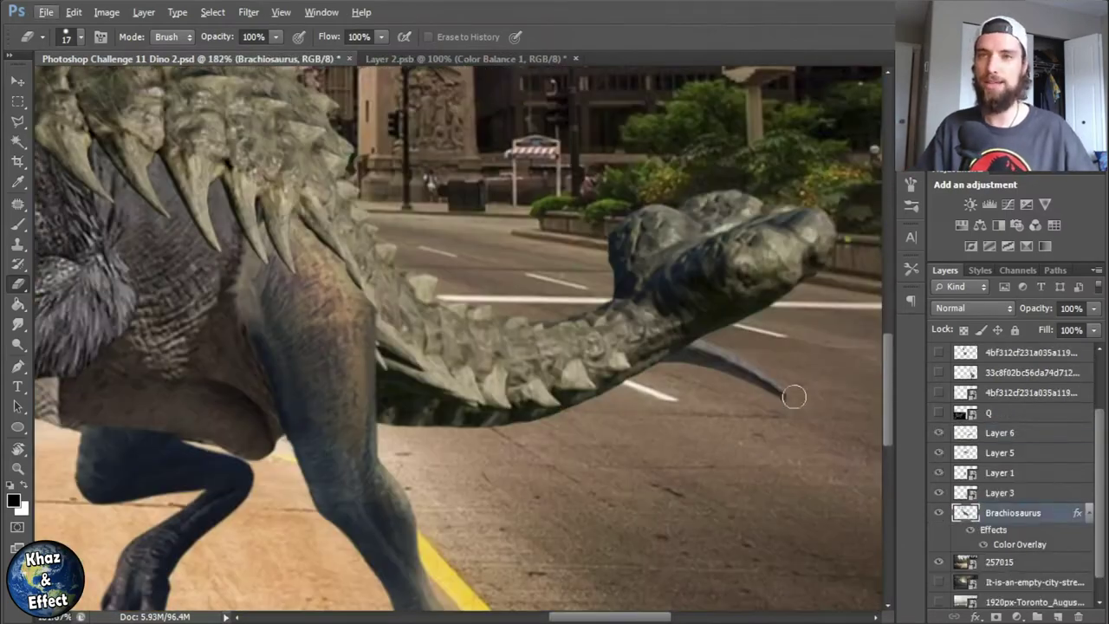
left_click_drag(808, 413, 658, 346)
scroll(659, 347, "down", 4)
scroll(490, 392, "up", 1)
- Select the hybrid's layers together and move the whole dinosaur lower and further right on the street
left_click(1048, 452)
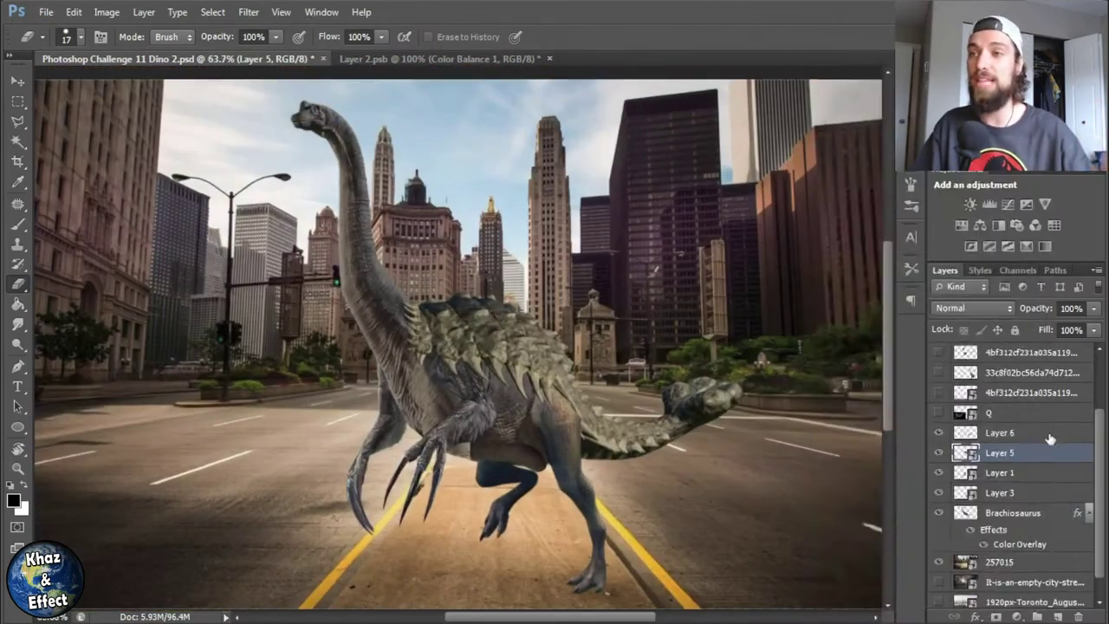
left_click(1047, 432)
left_click(1040, 492, "shift")
key("v")
left_click_drag(493, 318, 537, 297)
scroll(538, 297, "up", 1)
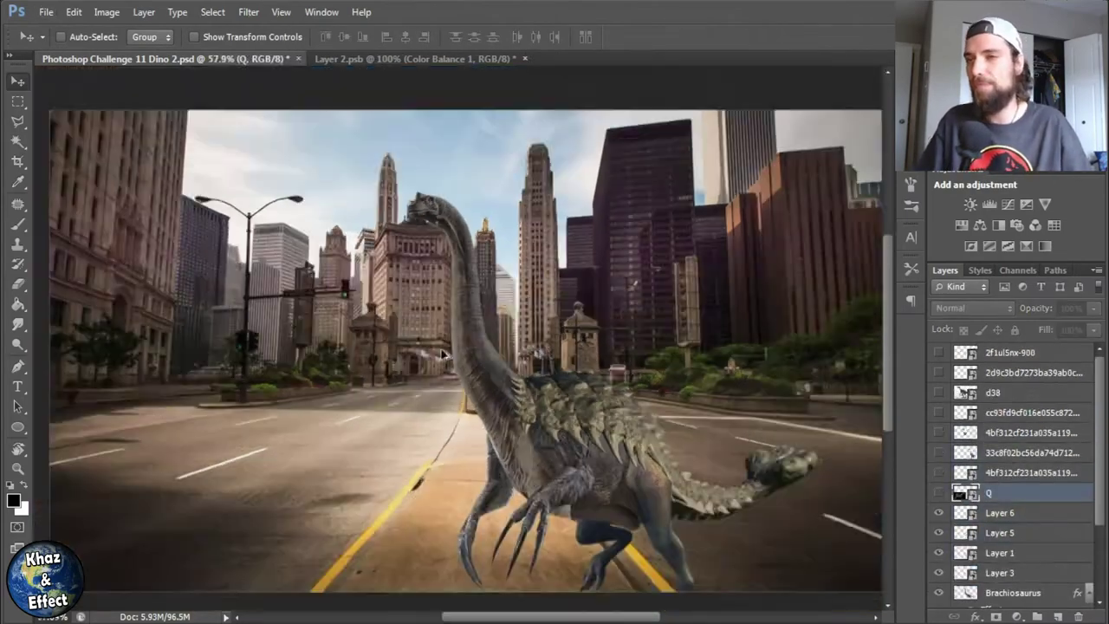
- Show the Sinoceratops image layer and move it beside the hybrid's neck
left_click(938, 392)
left_click(939, 392)
left_click(939, 372)
left_click(1012, 373)
left_click_drag(686, 329, 342, 251)
key("ctrl+t")
key("Return")
- Enlarge the Sinoceratops image and position it in front of the hybrid's neck and chest
key("w")
scroll(355, 371, "up", 3)
left_click(355, 371)
key("ctrl+t")
scroll(635, 426, "down", 4)
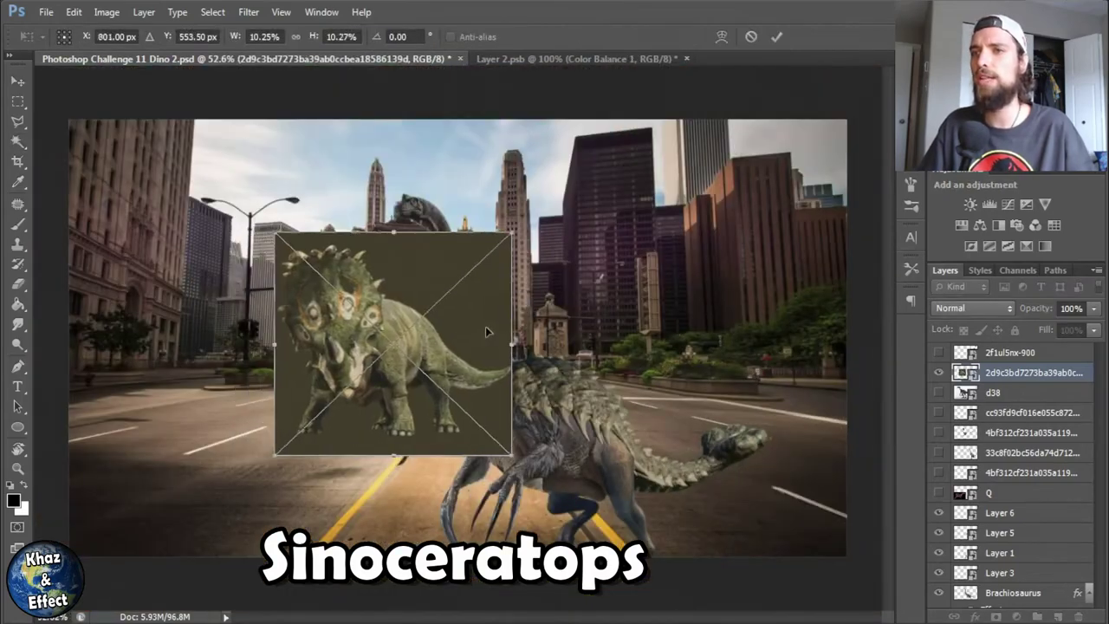
left_click_drag(485, 331, 698, 342)
key("Return")
- Lasso loosely around the Sinoceratops's head, separate it onto its own layer, and delete the rest of the image
scroll(471, 308, "up", 4)
scroll(472, 307, "down", 2)
key("l")
left_click(766, 130)
scroll(520, 346, "up", 3)
left_click(223, 223)
scroll(520, 347, "down", 3)
left_click(641, 568)
key("ctrl+j")
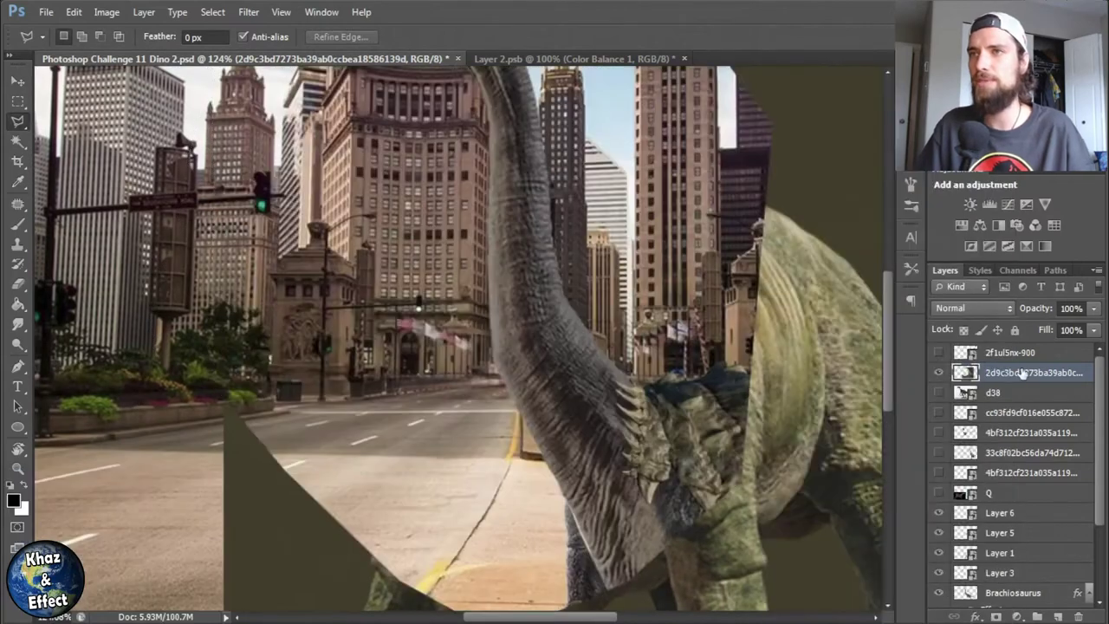
right_click(1031, 392)
left_click(866, 52)
- Try to select the dark background around the Sinoceratops's head and in its frill openings with a low-tolerance Magic Wand
key("w")
left_click(314, 232)
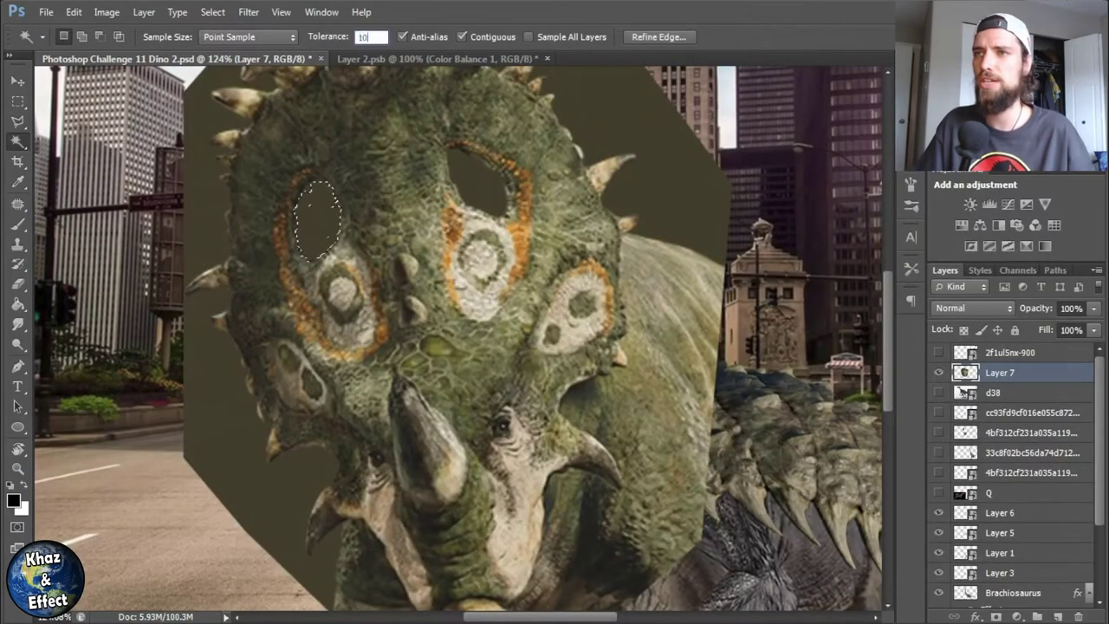
double_click(360, 36)
type("1")
left_click(479, 202)
double_click(359, 36)
type("3")
key("Delete")
key("ctrl+d")
- Start a lasso outline at the Sinoceratops's left cheek horn, following the jaw and beak up to the right cheek horn
key("l")
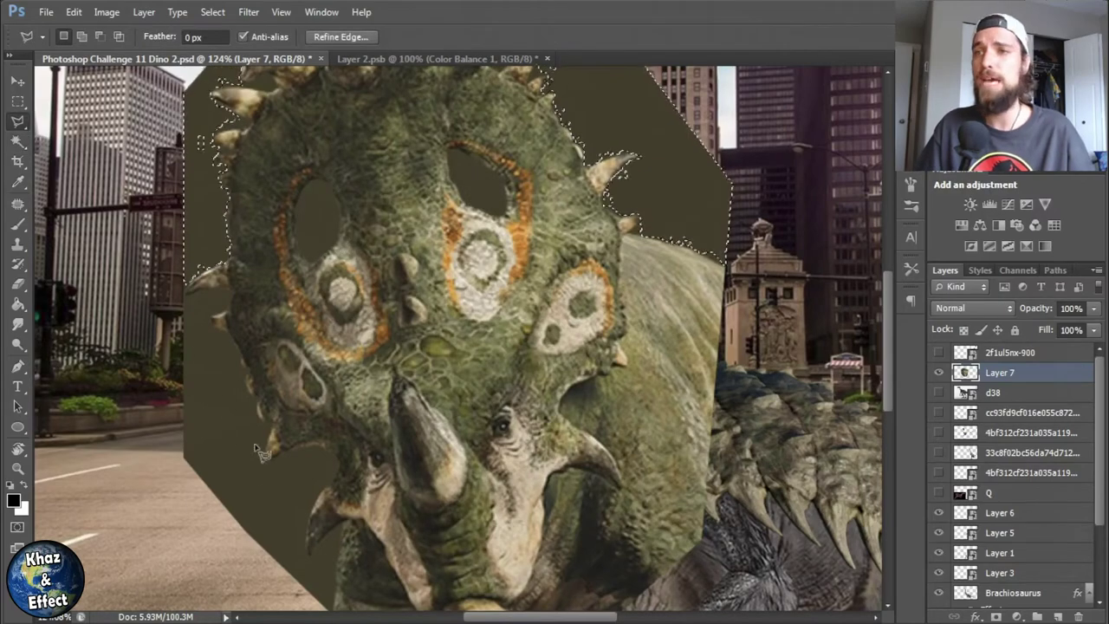
scroll(223, 395, "up", 5)
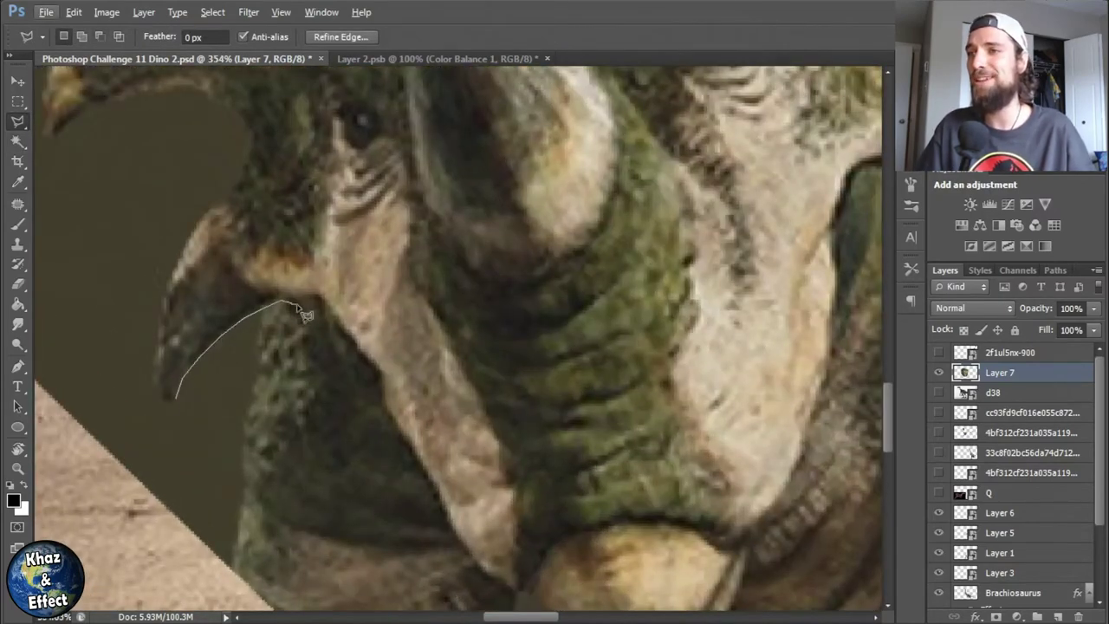
mouse_move(496, 594)
left_mouse_down()
mouse_move(571, 584)
mouse_move(537, 363)
left_mouse_up()
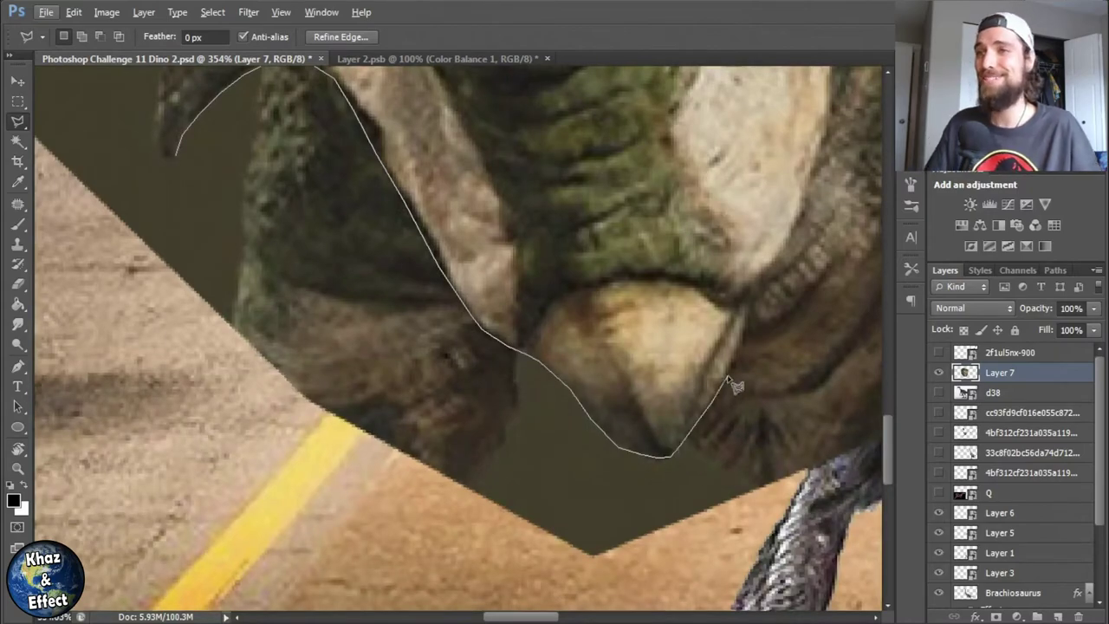
left_click_drag(730, 382, 422, 533)
left_click_drag(518, 264, 515, 403)
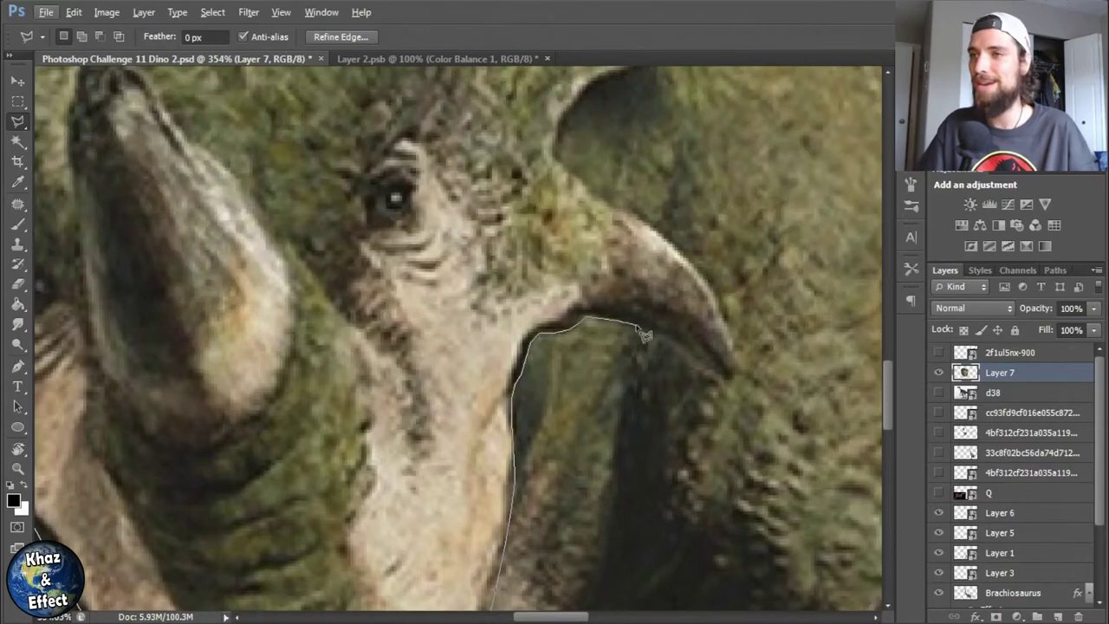
- Continue the lasso outline around the right cheek horn and up the frill's right edge past its side spikes
scroll(676, 217, "up", 3)
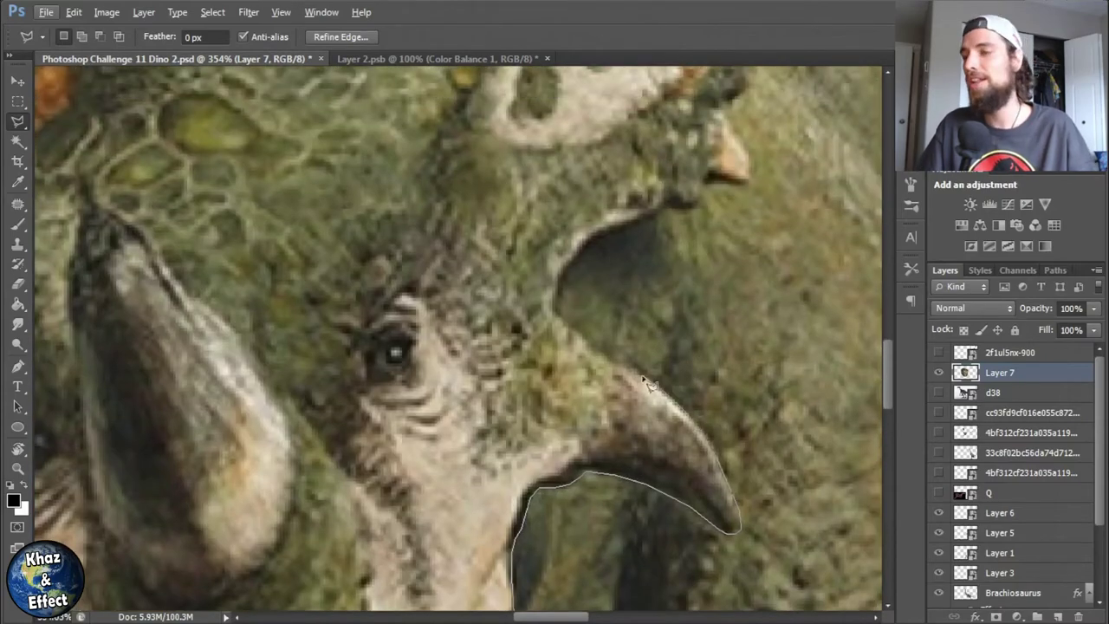
left_click_drag(592, 251, 496, 424)
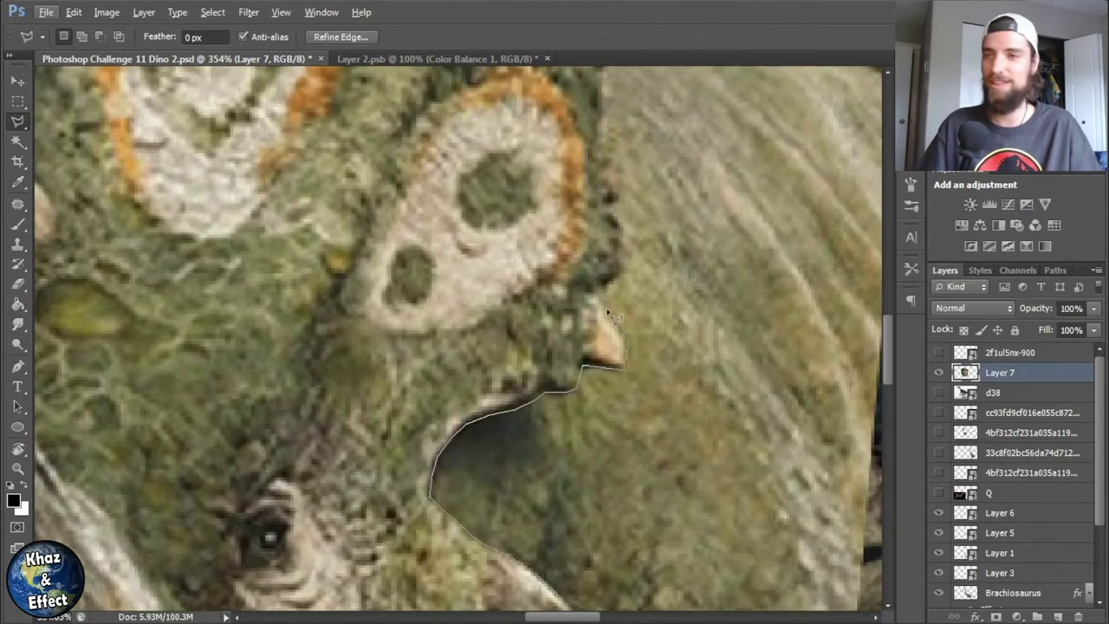
left_click_drag(631, 279, 634, 487)
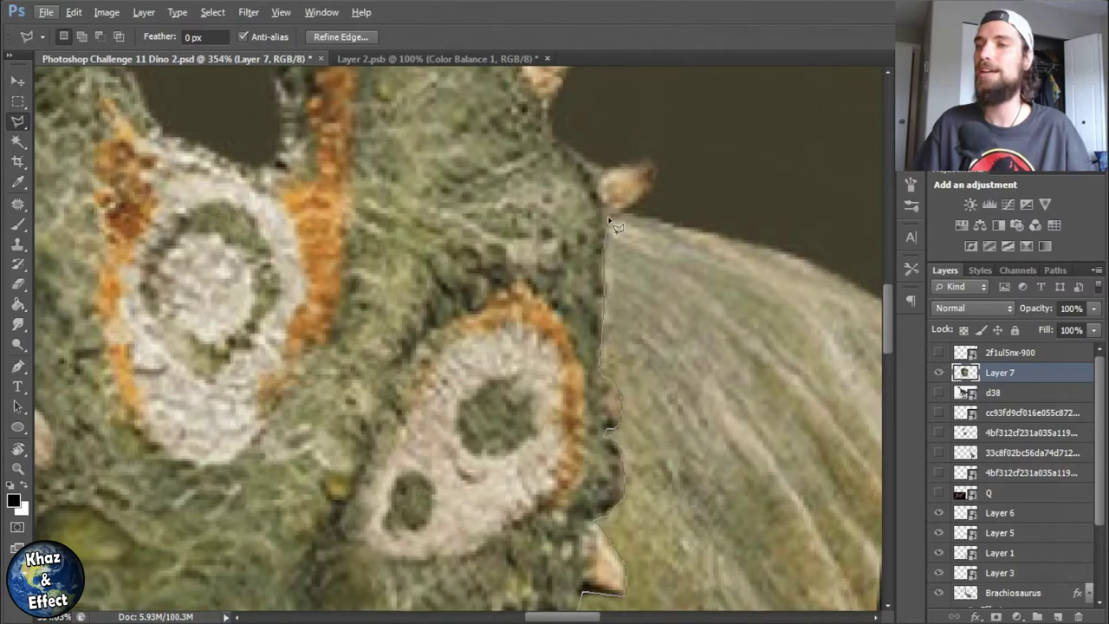
left_click_drag(612, 224, 473, 340)
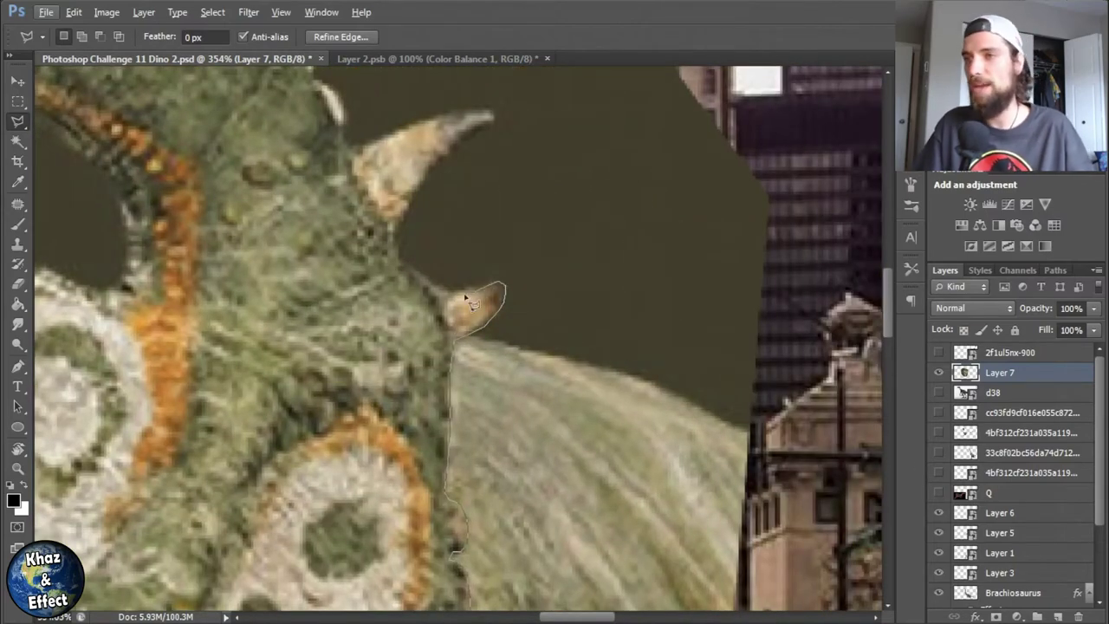
left_click_drag(406, 254, 402, 549)
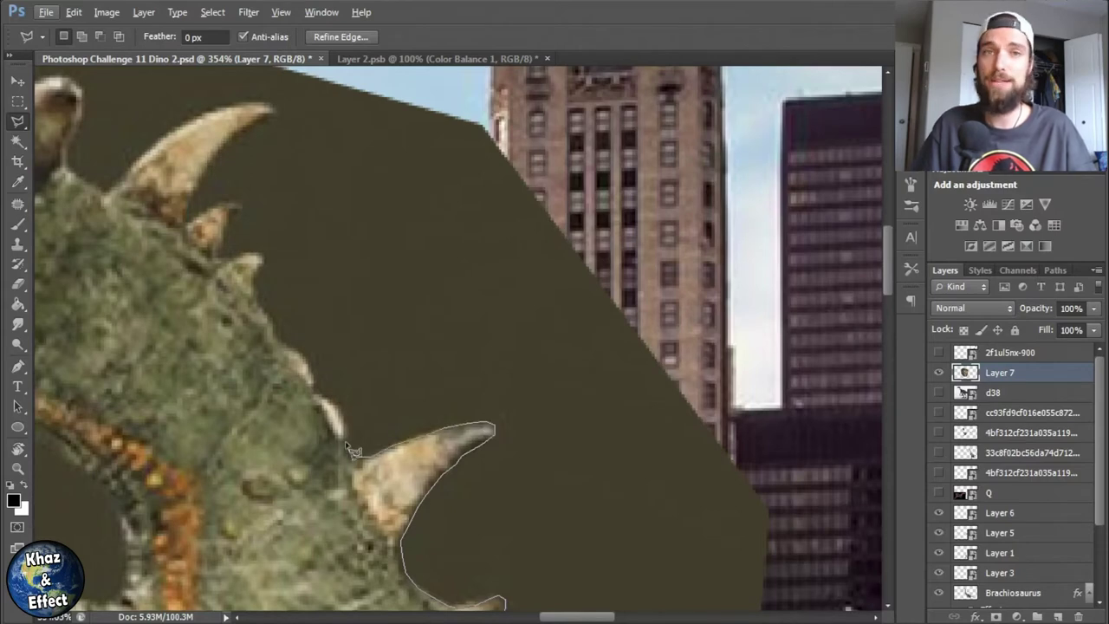
- Trace the frill's upper right spikes, close the lasso outside the head, and delete the enclosed background and body
left_click_drag(318, 395, 693, 390)
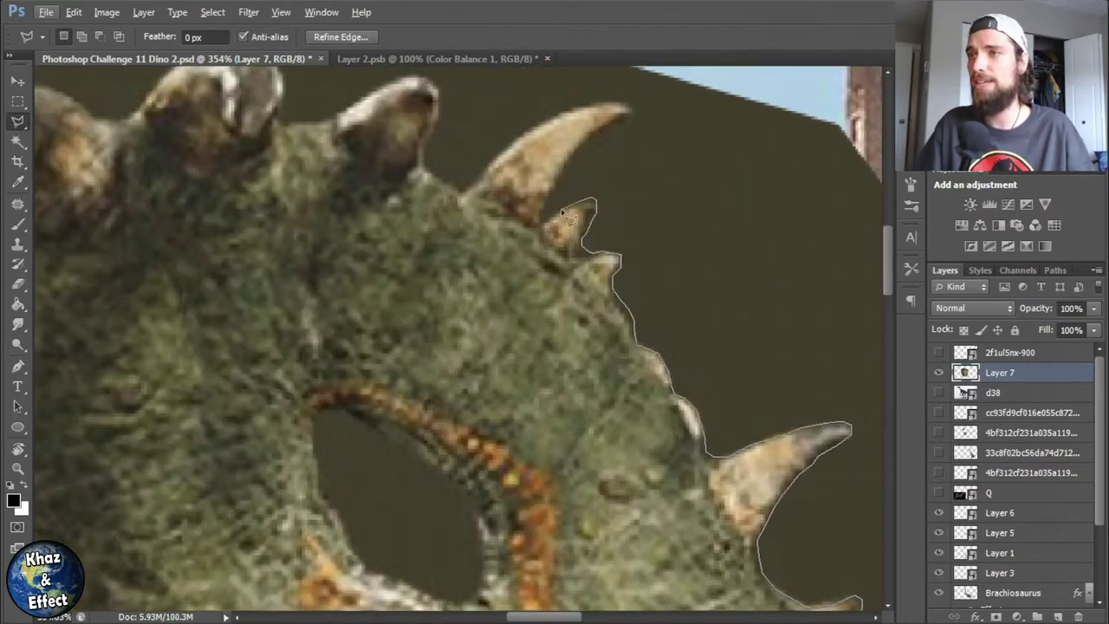
scroll(595, 146, "up", 2)
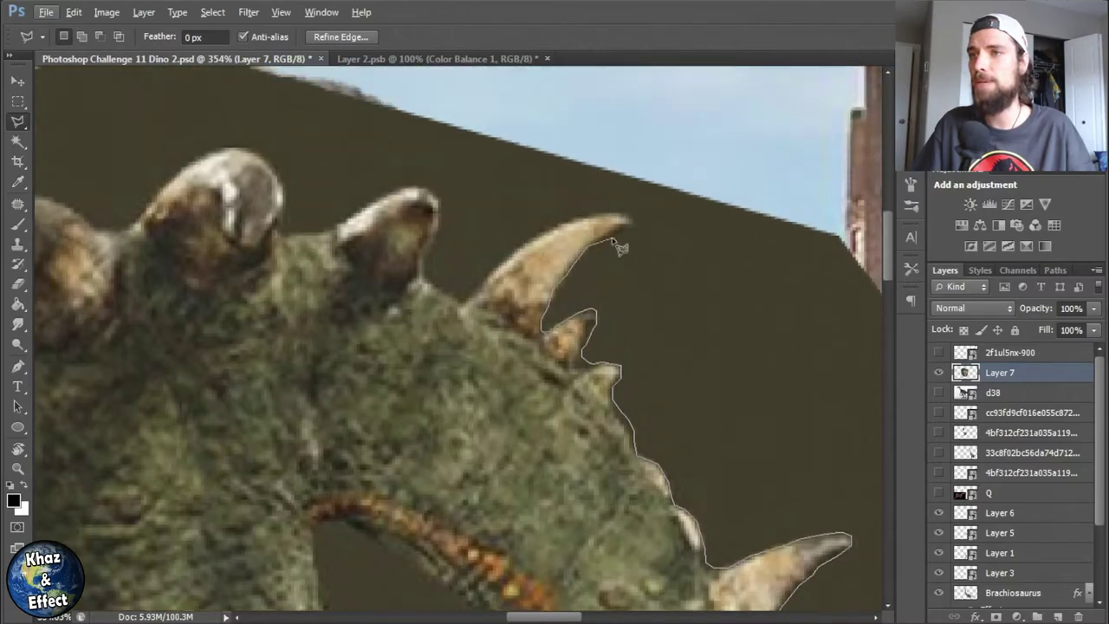
scroll(639, 236, "down", 20)
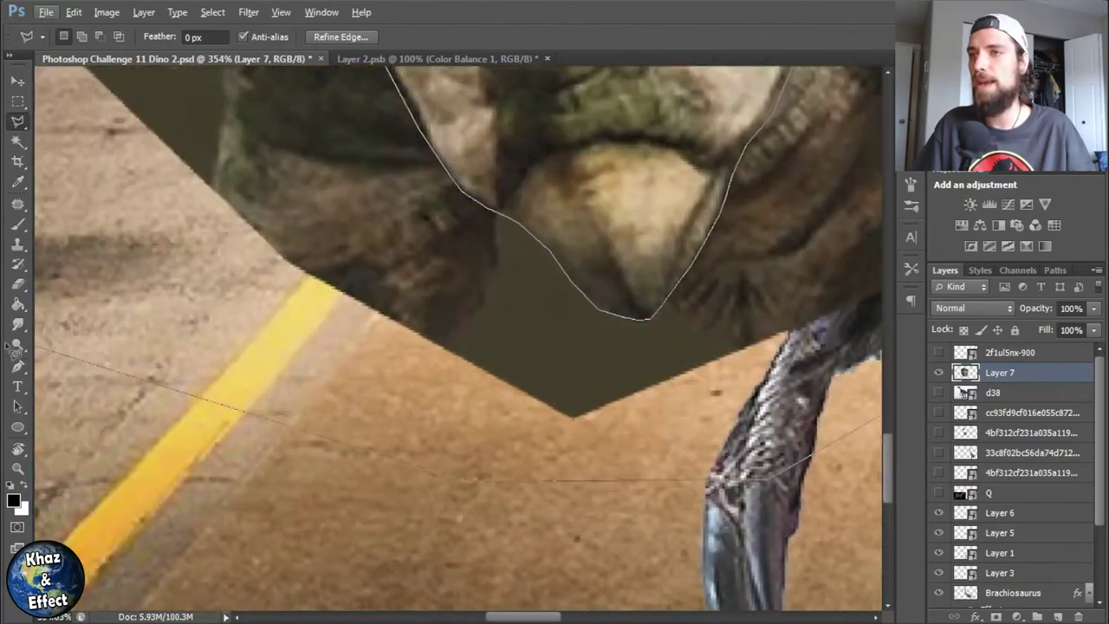
scroll(453, 527, "up", 6)
double_click(482, 471)
key("Delete")
key("ctrl+d")
- Lasso the left opening in the Sinoceratops's frill and delete the dark background inside it
key("ctrl+0")
scroll(368, 267, "up", 8)
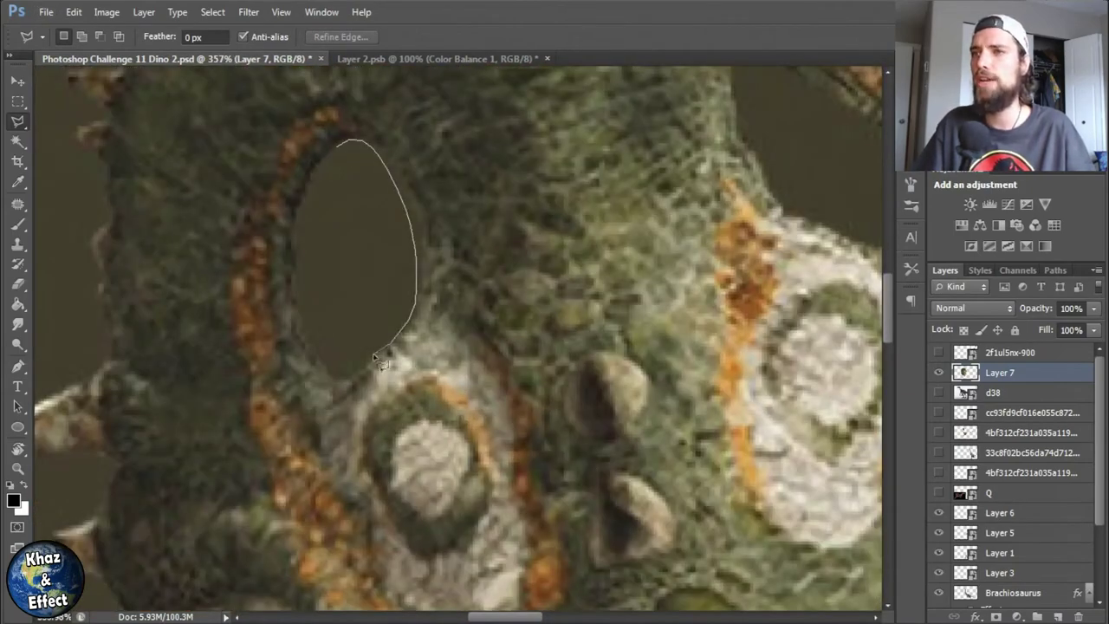
left_click(332, 172)
scroll(332, 173, "down", 3)
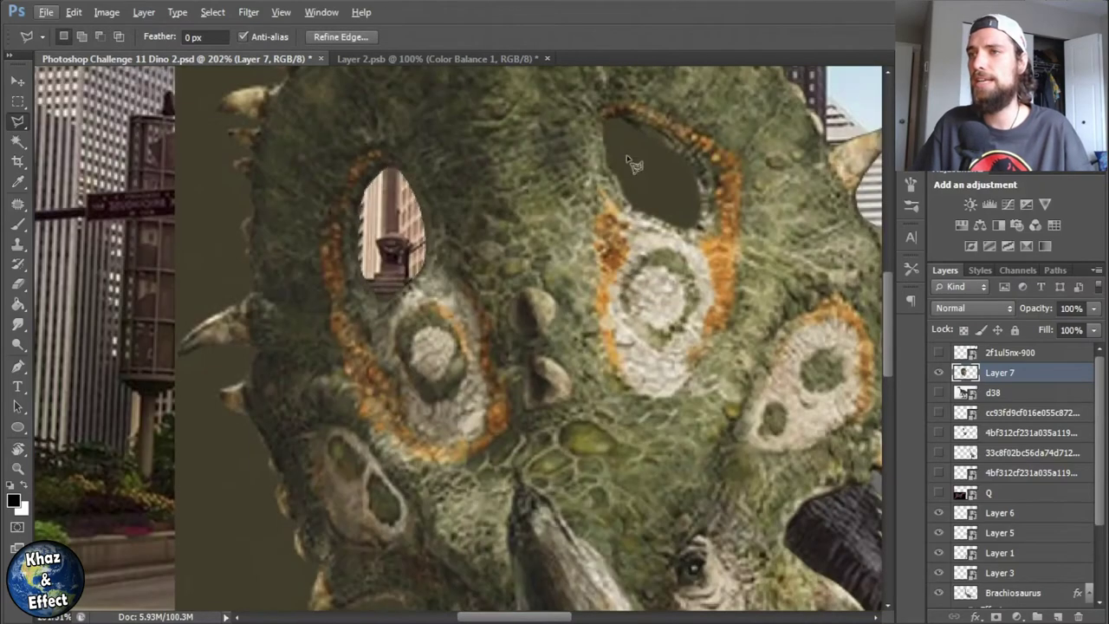
- Lasso the right opening in the Sinoceratops's frill and delete the dark background inside it
scroll(433, 173, "up", 3)
left_click(455, 154)
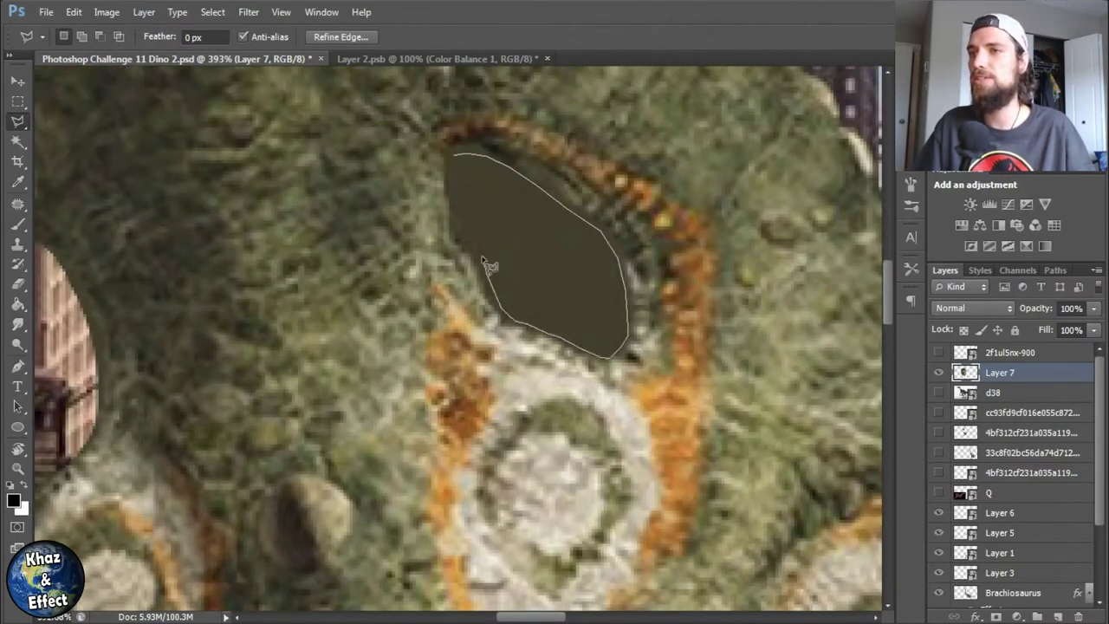
left_click(455, 172)
key("Delete")
key("ctrl+d")
scroll(545, 240, "up", 3)
key("e")
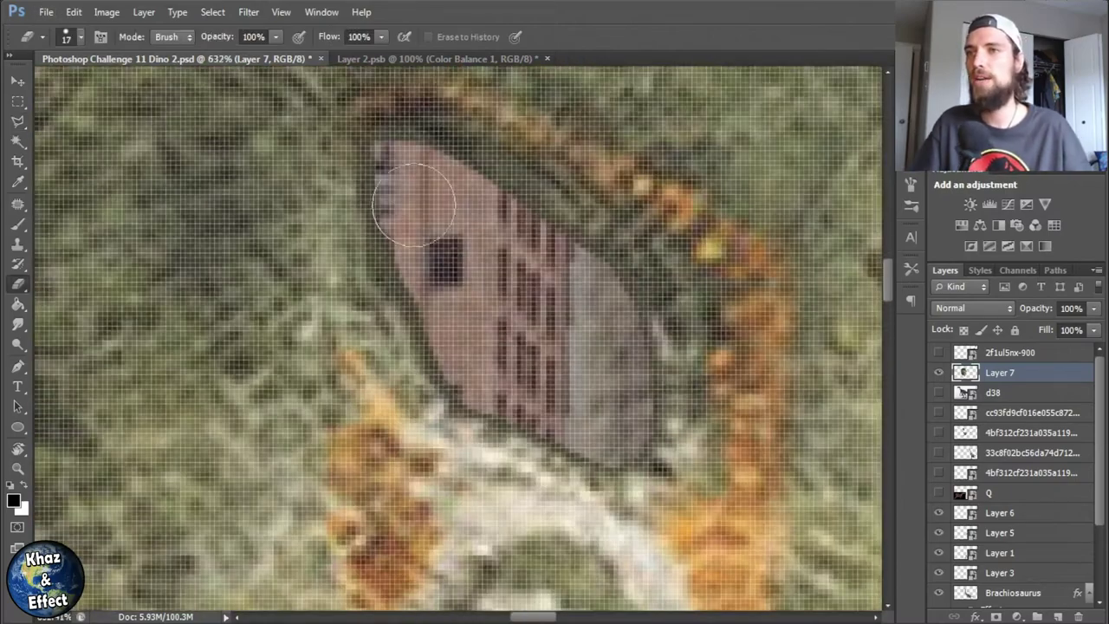
scroll(407, 164, "down", 3)
scroll(322, 277, "up", 3)
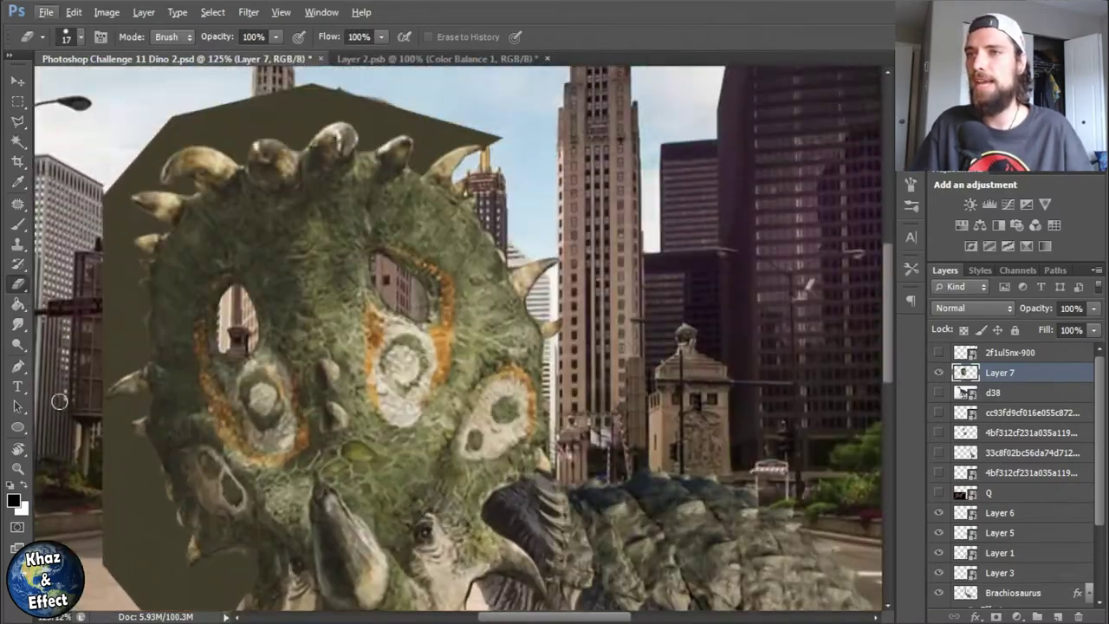
- Start a lasso outline at the frill's upper right spike, following the top spikes around to the upper left side
key("l")
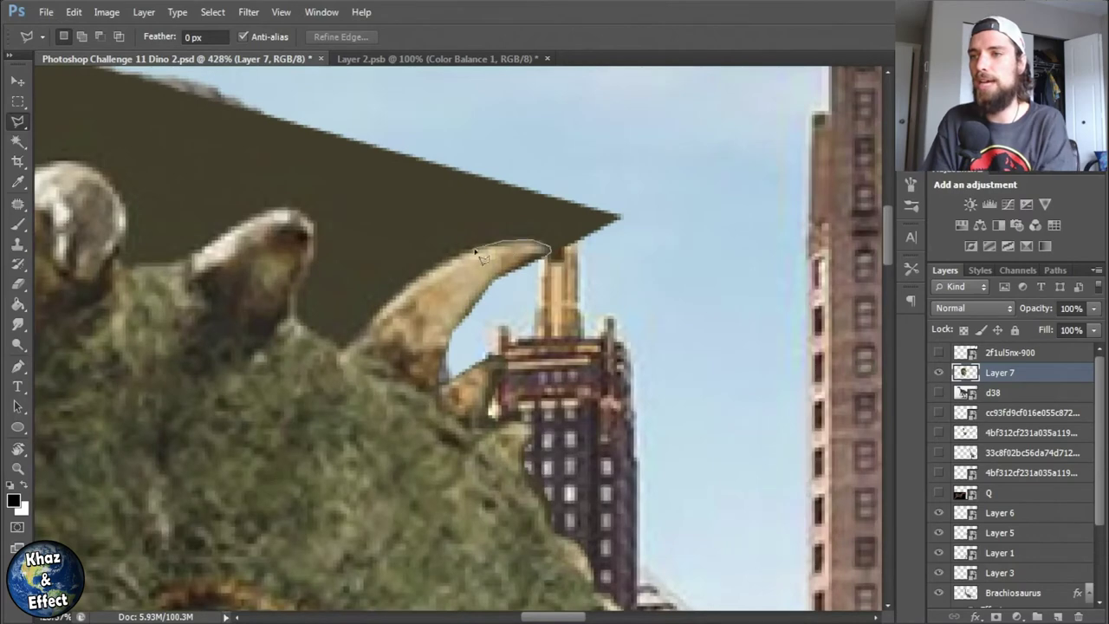
left_click_drag(322, 355, 565, 543)
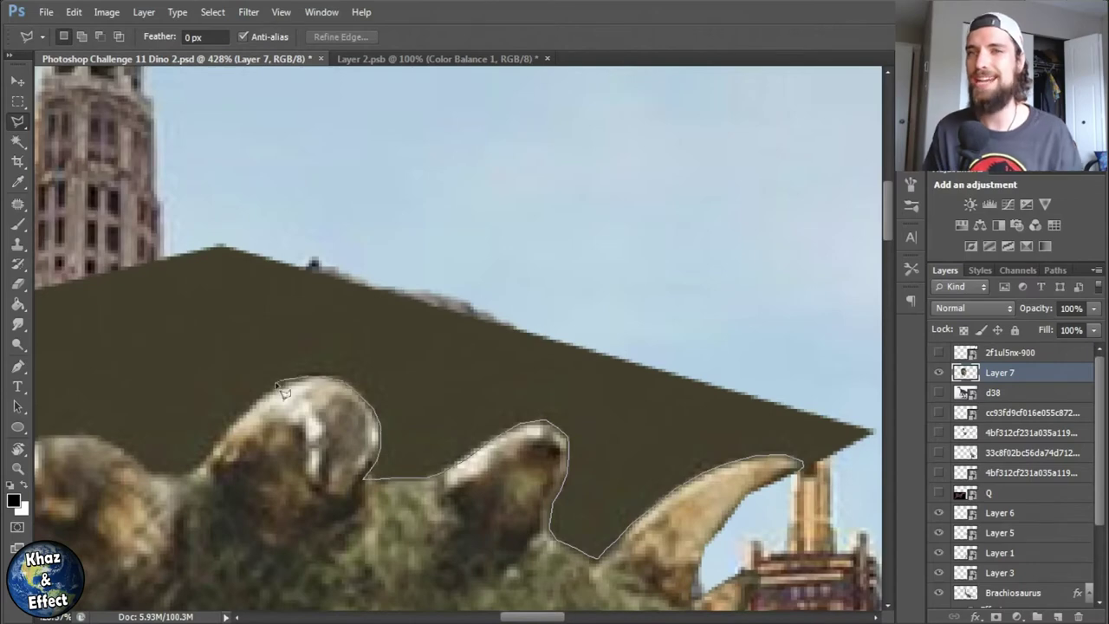
left_click_drag(234, 395, 530, 290)
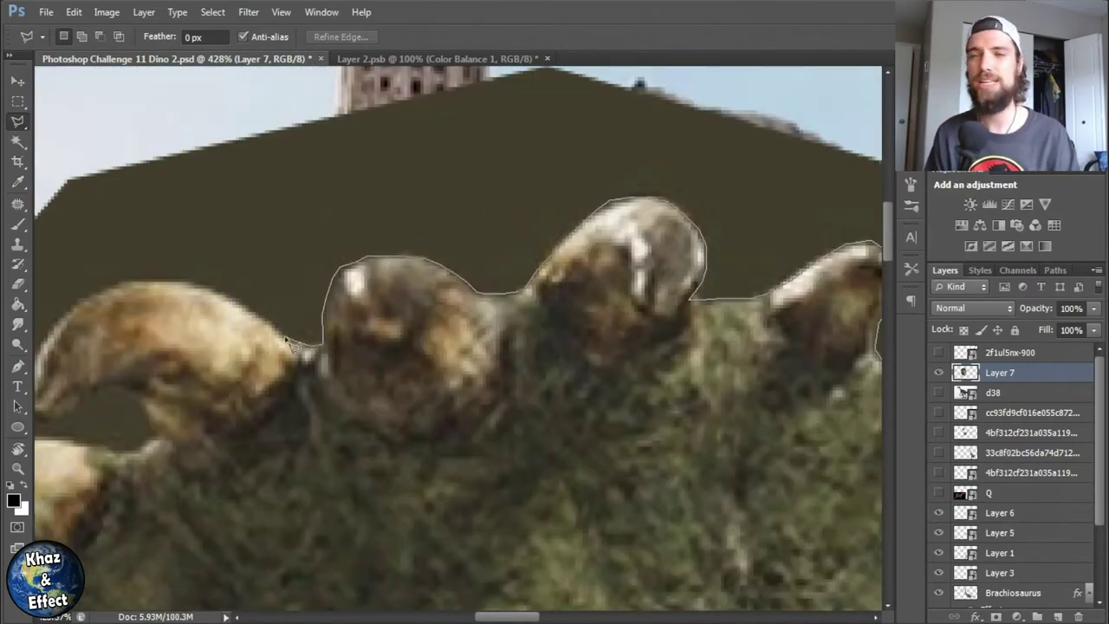
left_click_drag(290, 343, 597, 264)
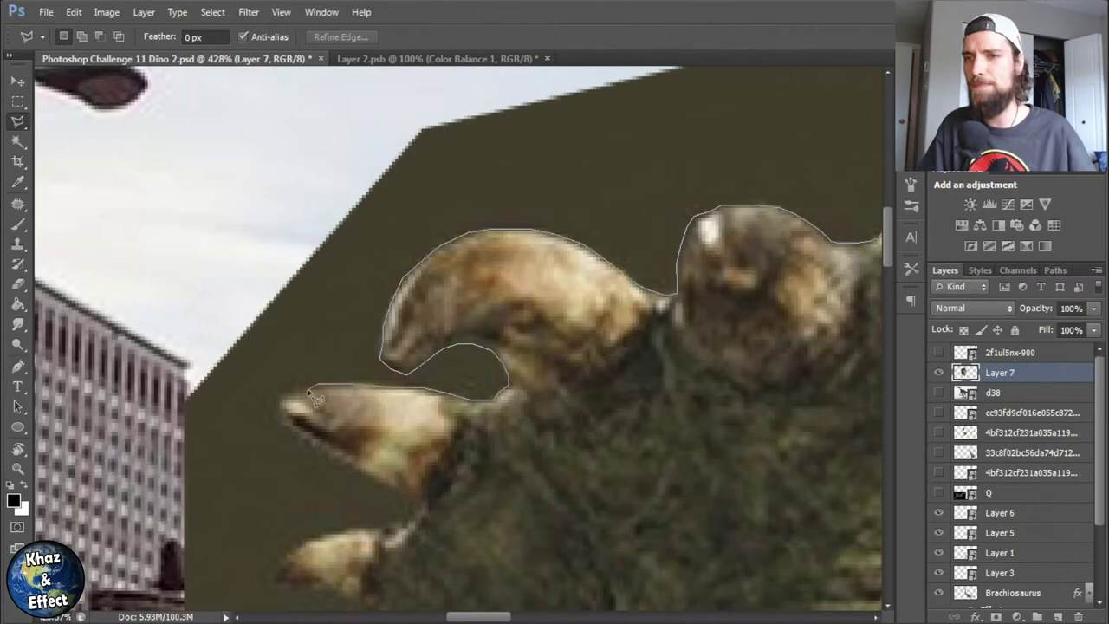
left_click(411, 508)
left_click_drag(412, 509, 450, 186)
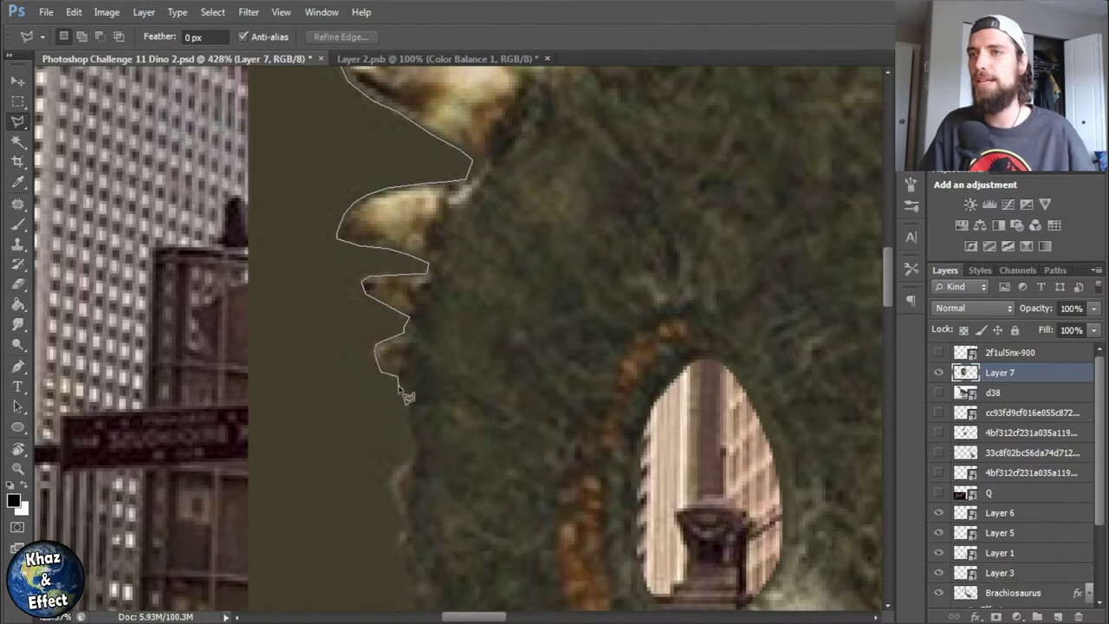
- Continue the lasso outline down the frill's left edge, past its side spikes, to the tip of the left cheek horn
scroll(414, 390, "down", 5)
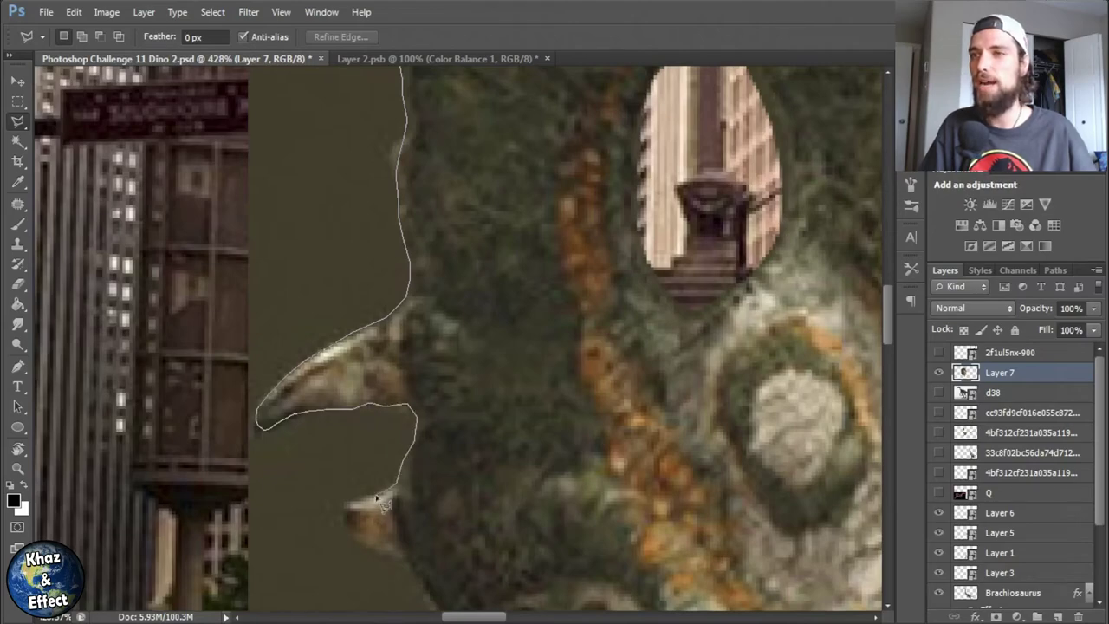
left_click(345, 504)
scroll(351, 507, "down", 5)
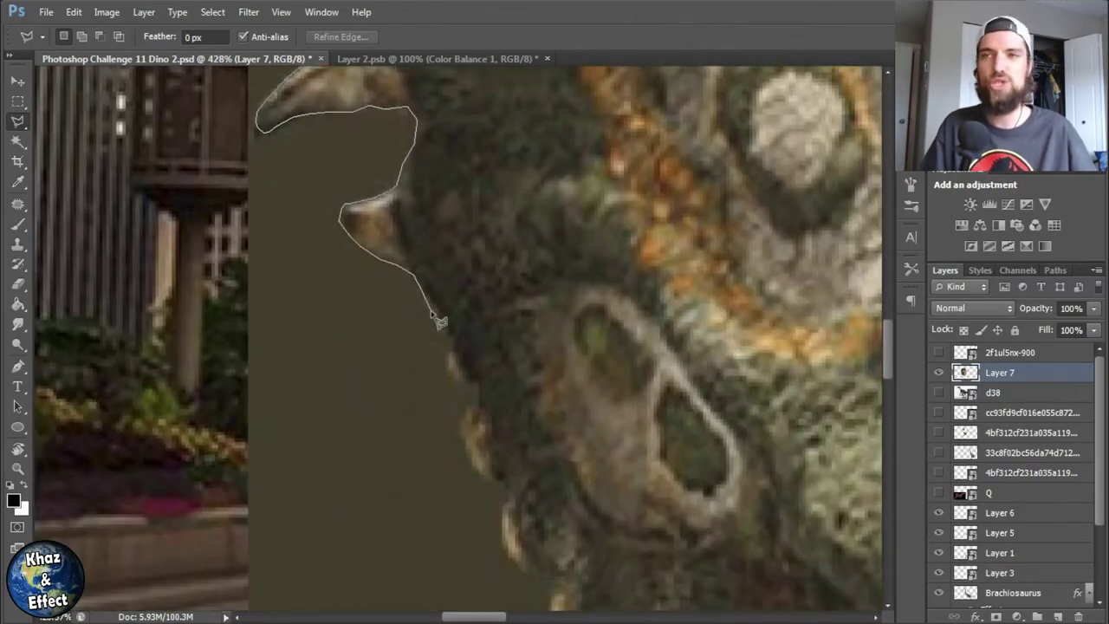
scroll(514, 357, "down", 2)
scroll(328, 256, "right", 2)
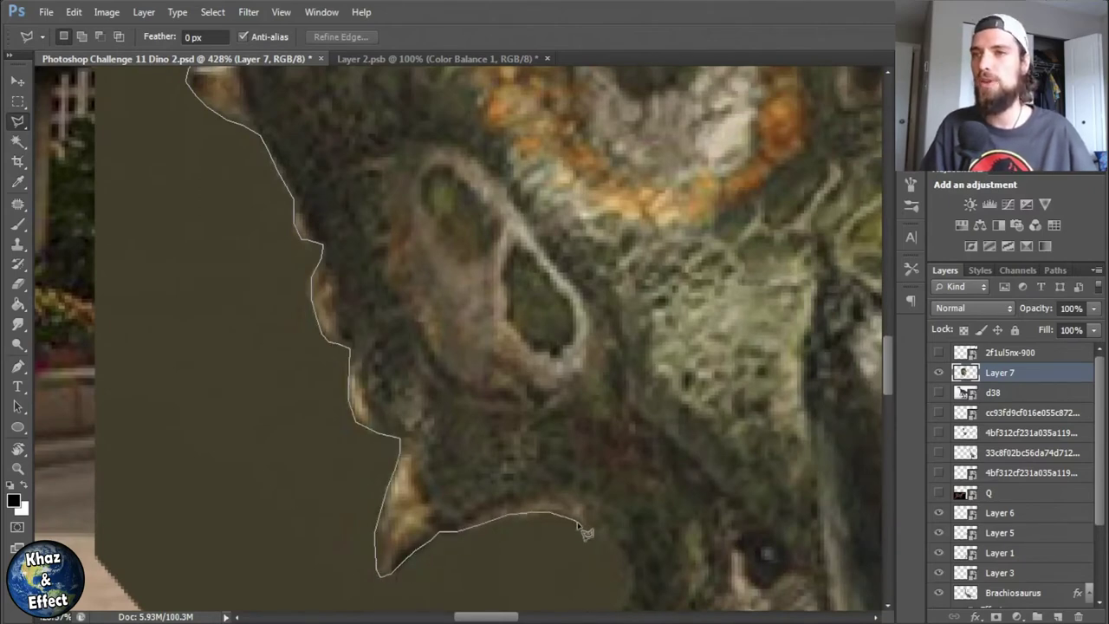
left_click_drag(587, 533, 270, 358)
scroll(249, 457, "down", 2)
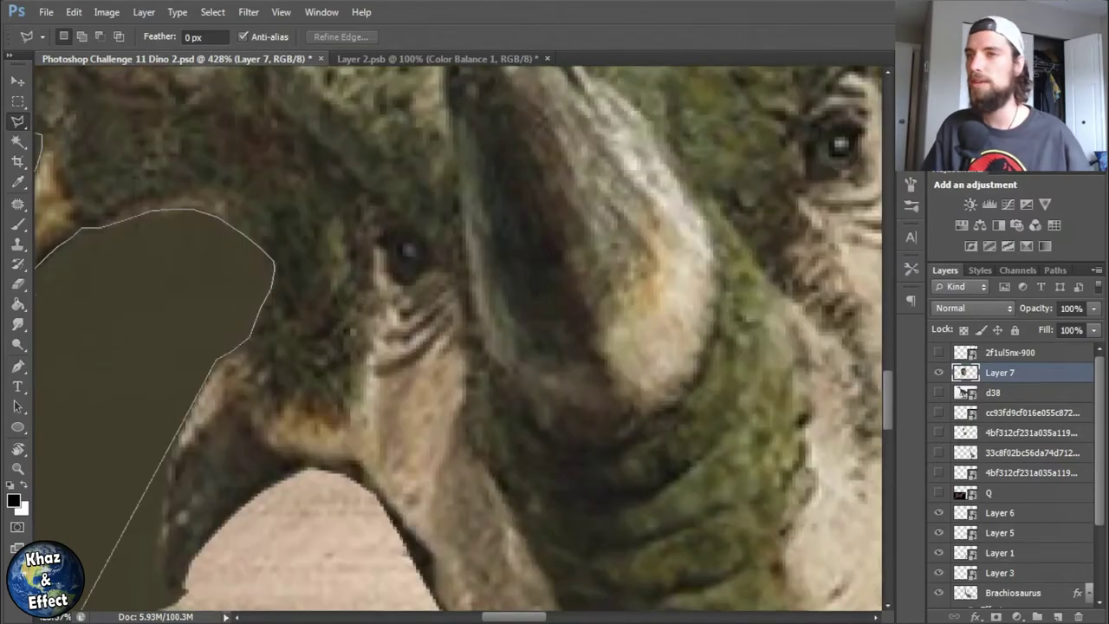
scroll(378, 345, "left", 2)
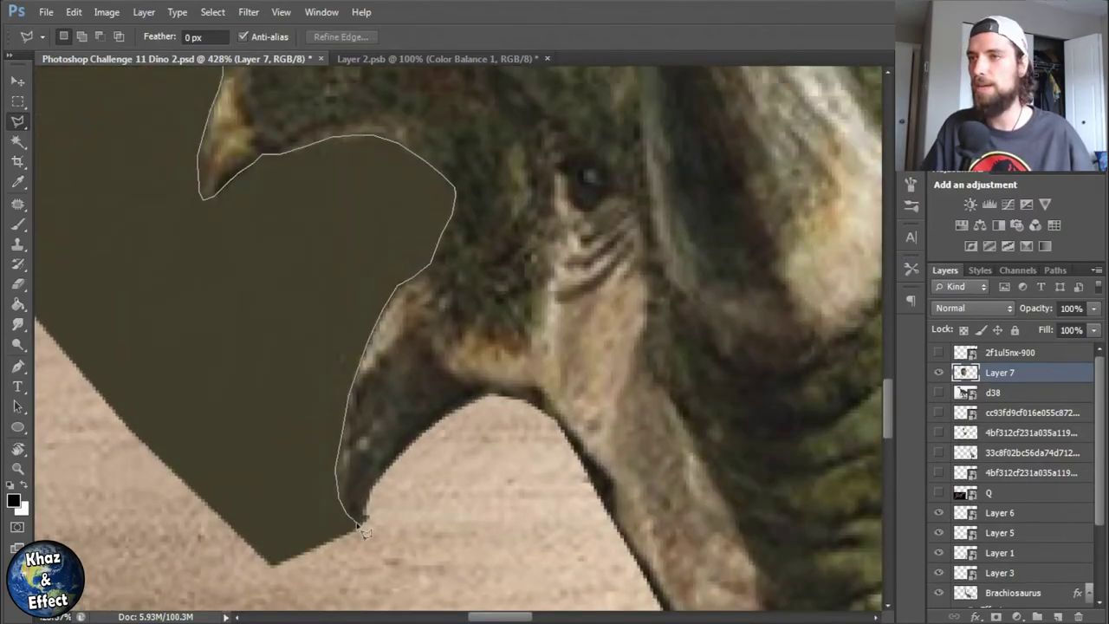
- Close the lasso outside the Sinoceratops head and delete the remaining dark background
scroll(407, 295, "down", 3)
scroll(407, 294, "left", 3)
scroll(693, 364, "up", 6)
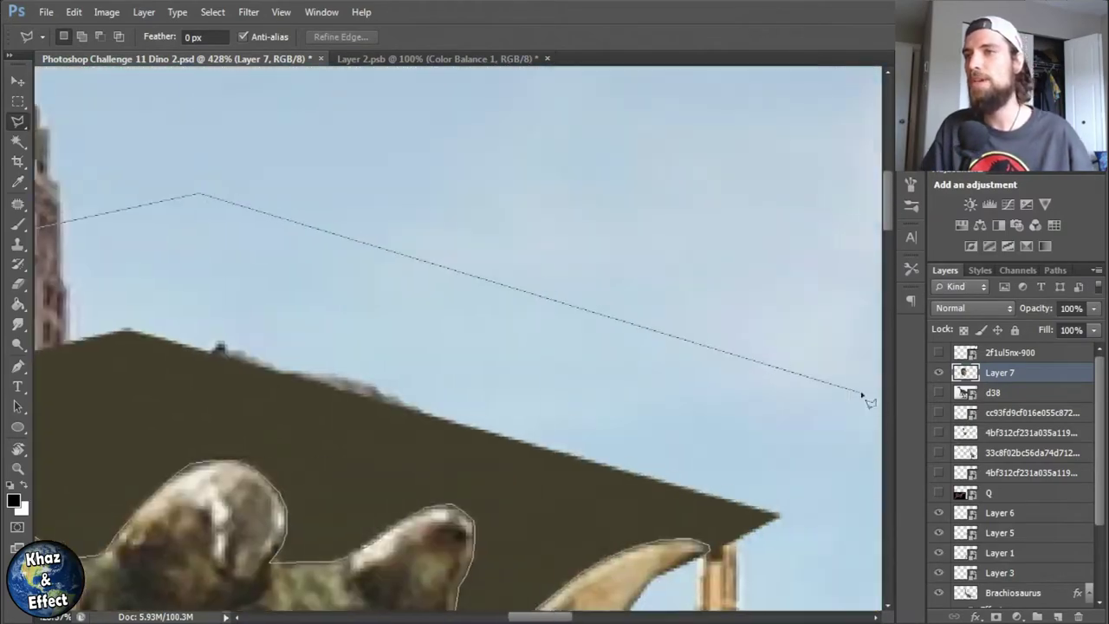
scroll(867, 398, "down", 3)
key("Return")
- Fit the image in view and convert Layer 7 to a smart object
key("m")
key("ctrl+0")
right_click(1031, 372)
left_click(866, 159)
- Scale the Sinoceratops head down to about 63%, tilt it about 16 degrees, and place it over the top of the neck
key("ctrl+t")
left_click_drag(494, 368, 539, 164)
left_click_drag(444, 291, 422, 244)
scroll(430, 263, "up", 3)
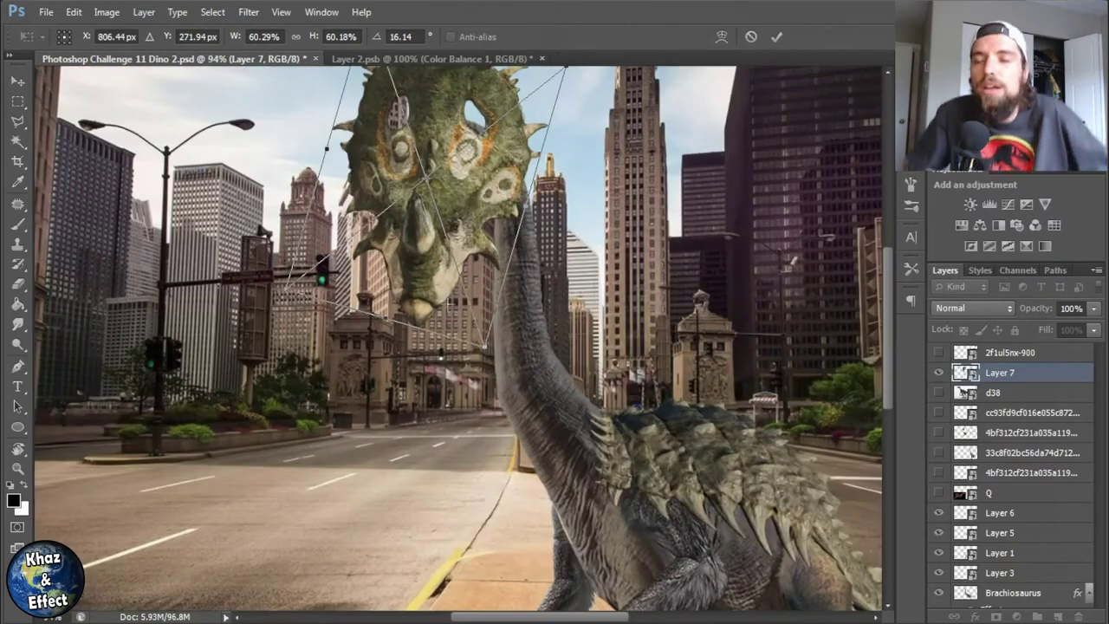
scroll(485, 407, "up", 2)
mouse_move(483, 406)
left_mouse_down()
mouse_move(508, 408)
mouse_move(491, 419)
left_mouse_up()
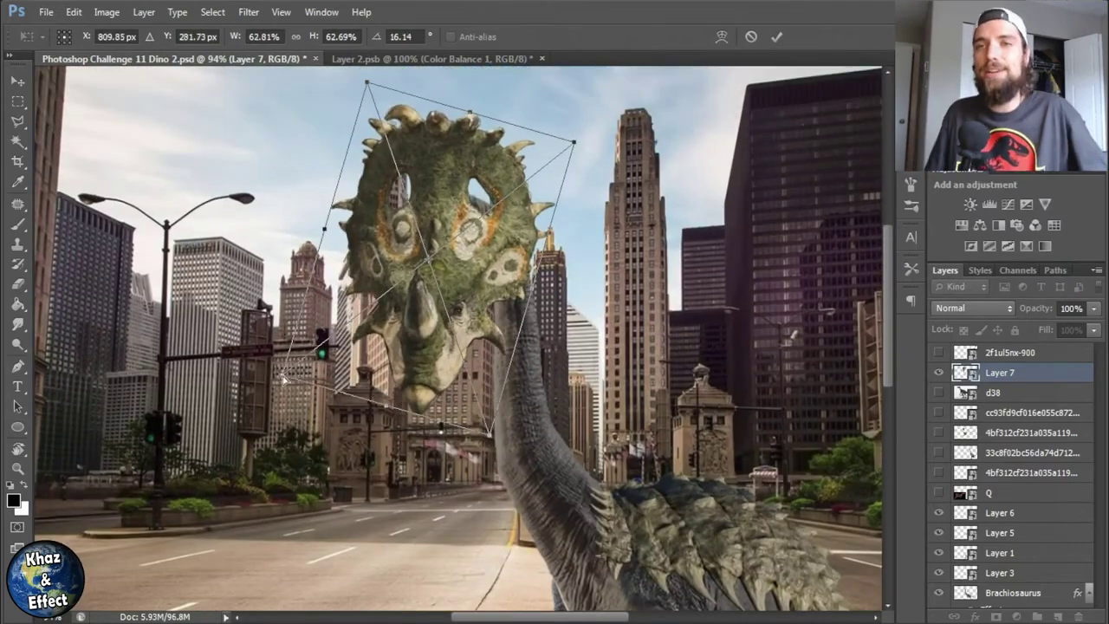
left_click_drag(351, 365, 543, 235)
key("Return")
- Move the Sinoceratops head to the left, clear of the Brachiosaurus's neck
key("m")
scroll(456, 273, "down", 1)
scroll(456, 273, "up", 1)
key("v")
mouse_move(448, 221)
left_mouse_down()
mouse_move(449, 290)
mouse_move(416, 301)
mouse_move(424, 309)
mouse_move(230, 286)
left_mouse_up()
key("ctrl+t")
key("Return")
scroll(425, 308, "down", 1)
left_click(231, 286, "ctrl")
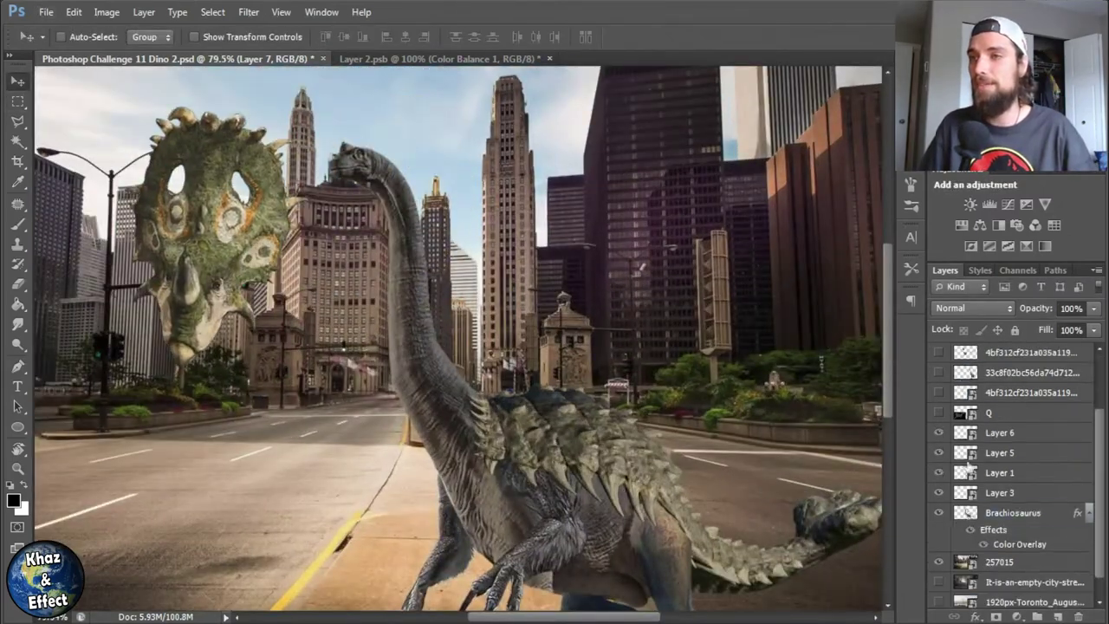
- Lasso the head and long neck on the Brachiosaurus layer, down to the armoured back
scroll(227, 293, "up", 4)
key("l")
scroll(416, 125, "up", 1)
scroll(542, 346, "down", 3)
scroll(541, 347, "up", 3)
key("Return")
key("ctrl+t")
right_click(490, 201)
left_click(530, 321)
left_click_drag(407, 142, 124, 173)
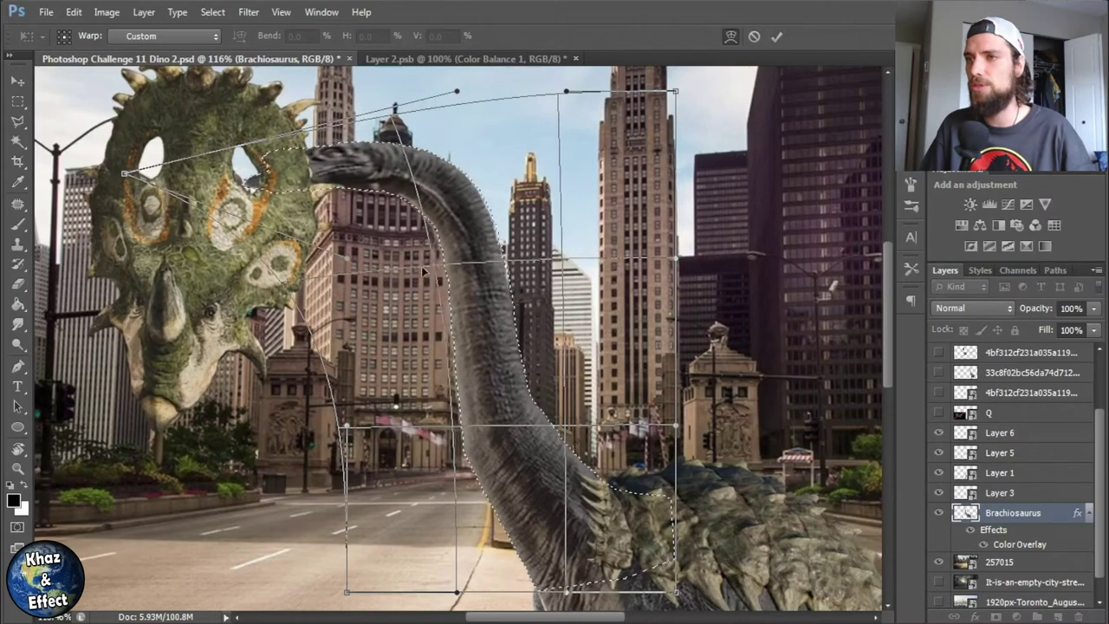
key("Escape")
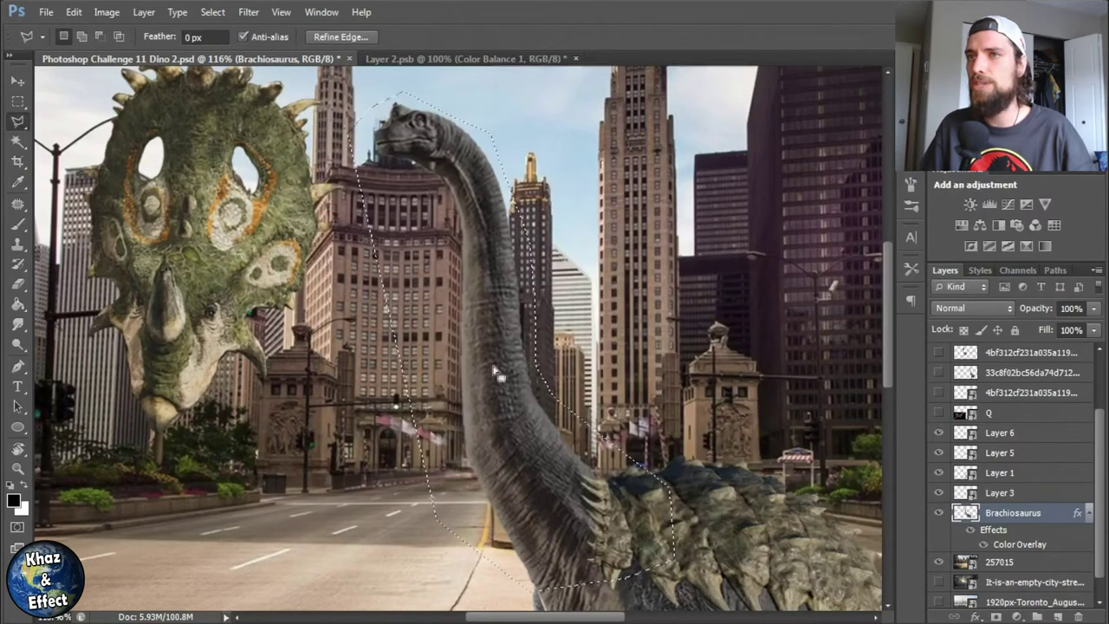
- Warp the selected Brachiosaurus neck, pulling its upper end to the left and reshaping its curve
key("ctrl+t")
right_click(520, 88)
left_click(563, 209)
left_click_drag(350, 93, 301, 171)
mouse_move(537, 318)
left_mouse_down()
mouse_move(527, 305)
mouse_move(519, 329)
left_mouse_up()
key("Return")
- Try the Sinoceratops head on the warped neck, and undo the move
key("v")
left_click(217, 91, "ctrl")
scroll(217, 91, "down", 3)
left_click_drag(216, 91, 364, 121)
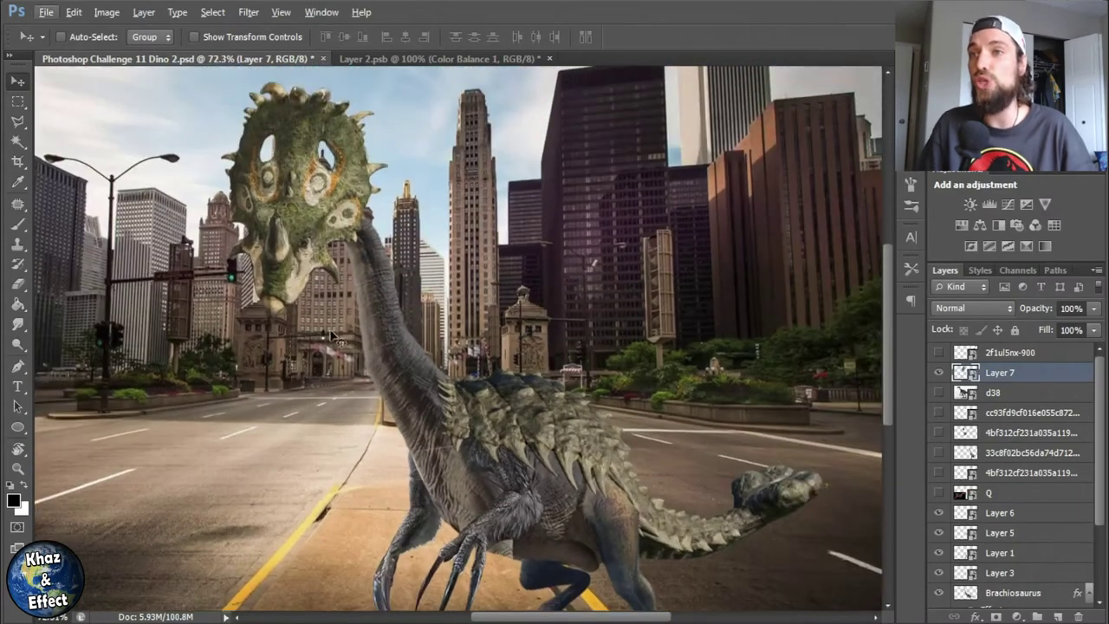
key("ctrl+z")
- Erase the Brachiosaurus's head and upper neck, and place the Sinoceratops head on the shortened neck
left_click(440, 351, "ctrl")
key("e")
scroll(302, 196, "up", 2)
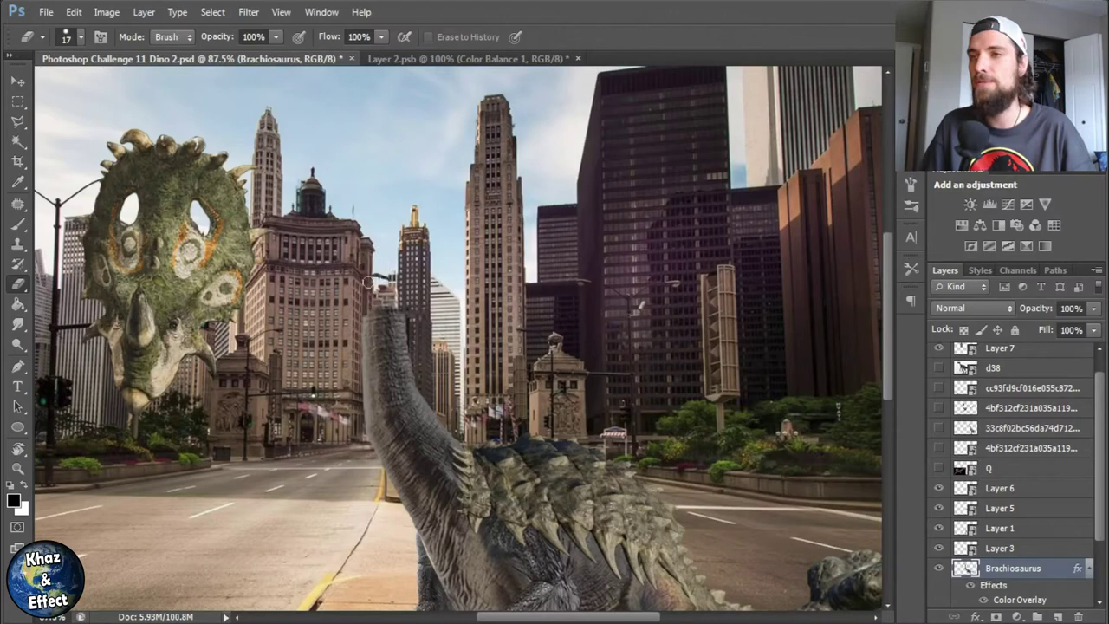
left_click(220, 221, "ctrl")
left_click_drag(220, 221, 407, 269)
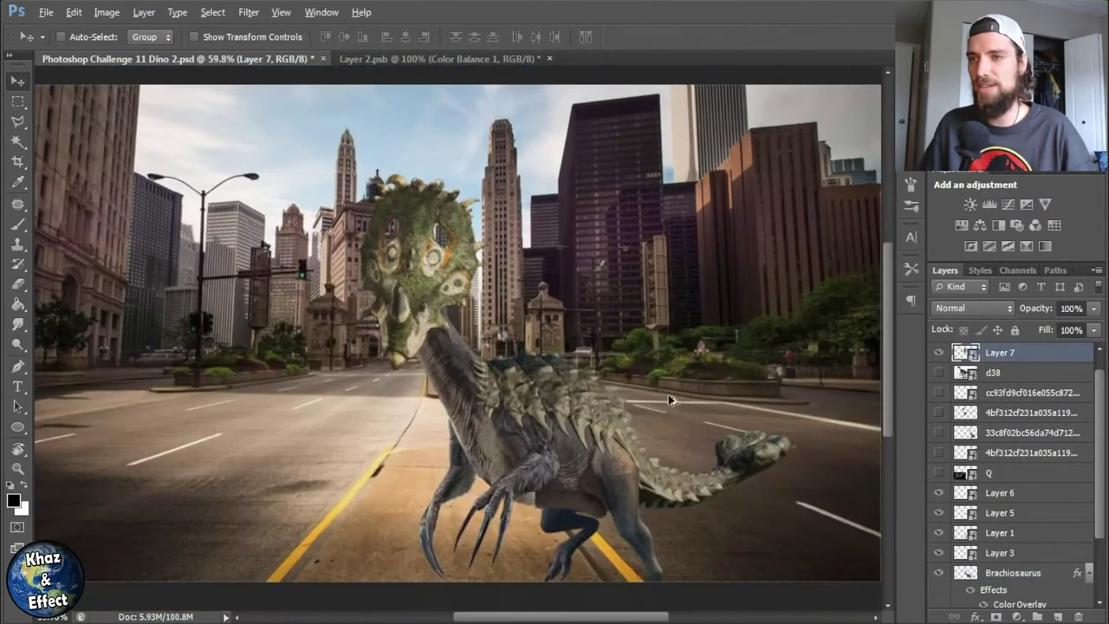
- Move Layer 7 in the layer order to directly above the Brachiosaurus layer
left_click_drag(996, 352, 1036, 549)
right_click(1036, 549)
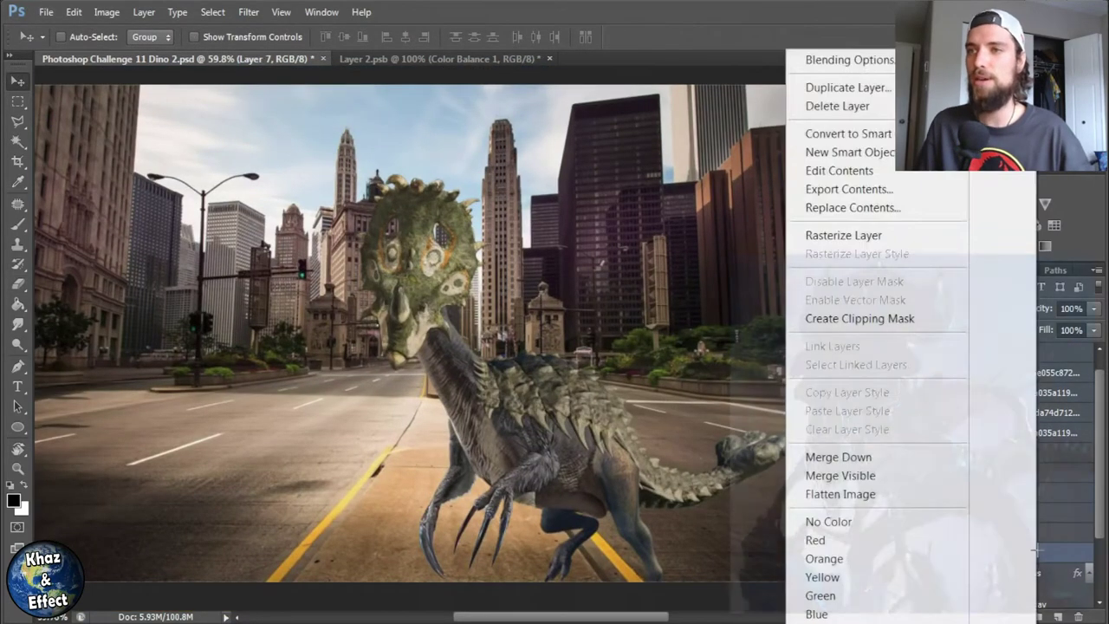
key("Escape")
- Select the hybrid dinosaur's layers together and transform them, moving the whole creature up the street
left_click(1057, 569, "shift")
key("ctrl+t")
left_click_drag(693, 390, 689, 329)
left_click_drag(381, 113, 455, 227)
key("Return")
- Select Layer 7 and adjust the Sinoceratops head's size over the neck
double_click(1057, 552)
key("Escape")
left_click(997, 552)
key("ctrl+t")
key("Return")
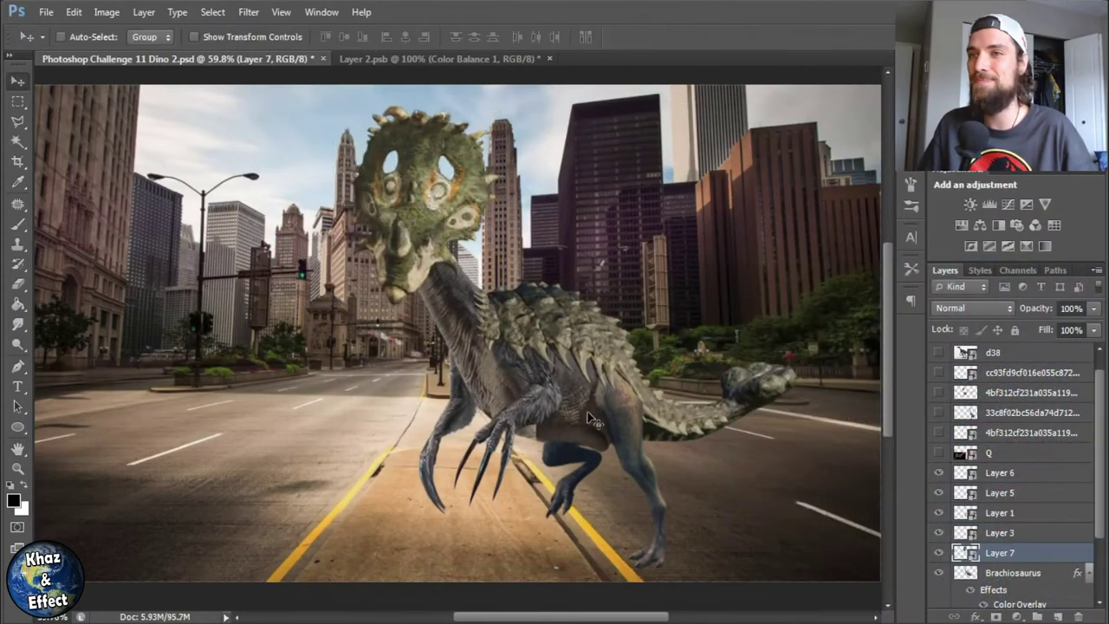
- Show the Q pterosaur layer, move it over the dinosaur's body, and reveal the smaller pterosaur layer
left_click(938, 453)
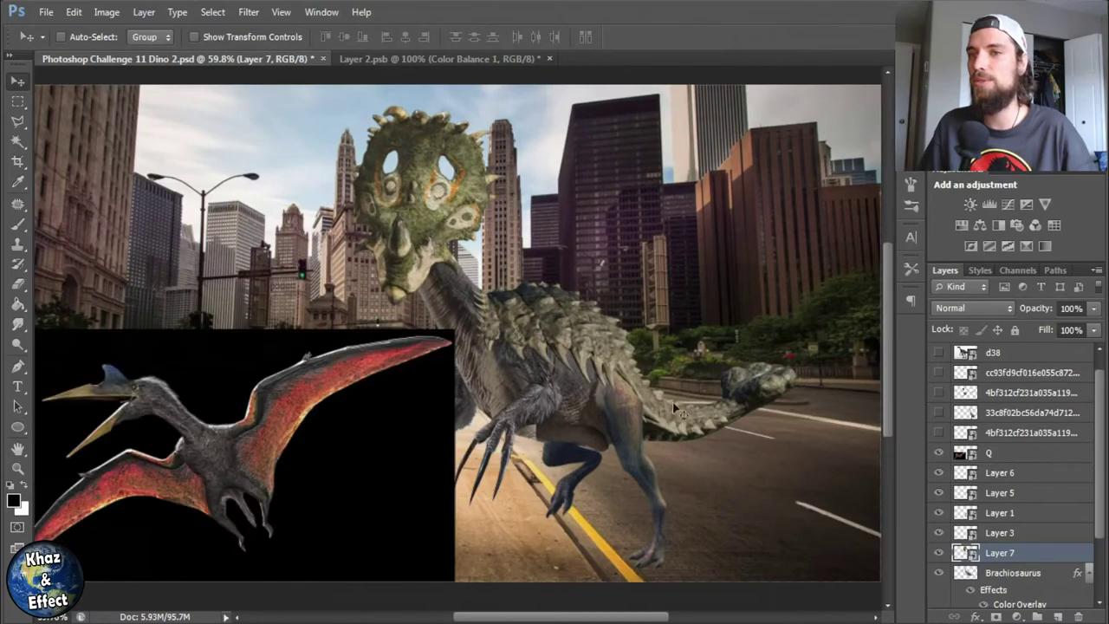
left_click_drag(415, 497, 625, 441)
left_click(938, 432)
left_click(938, 432)
left_click(938, 372)
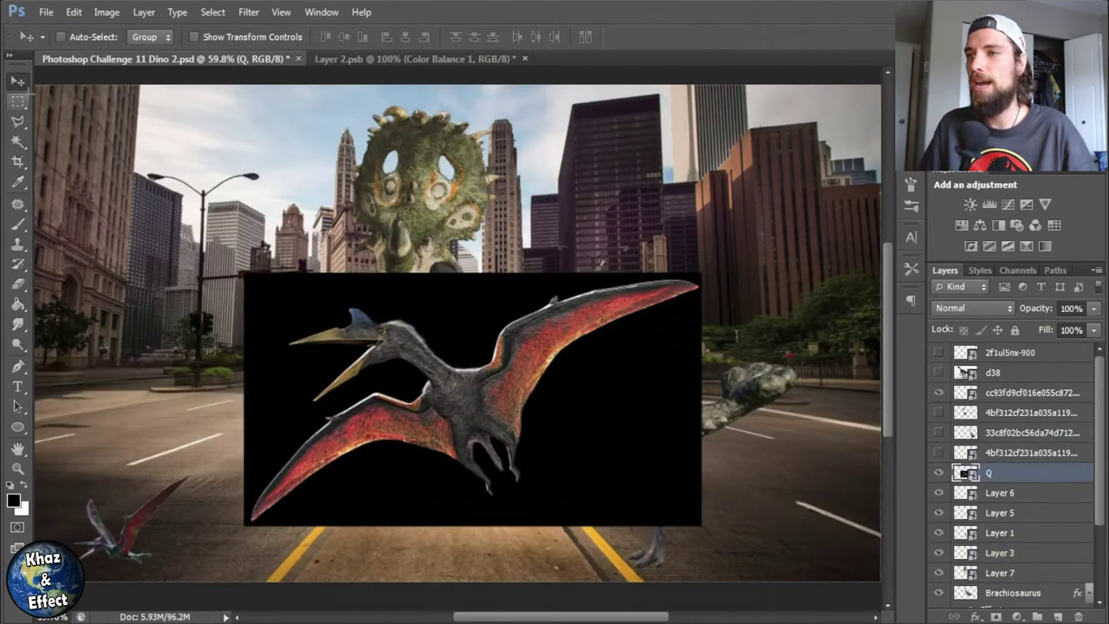
left_click_drag(472, 399, 484, 349)
- Bring the smaller pterosaur layer above Q, enlarge and reposition it for comparison, and hide it
left_click_drag(1022, 372, 1022, 446)
left_click_drag(186, 520, 664, 376)
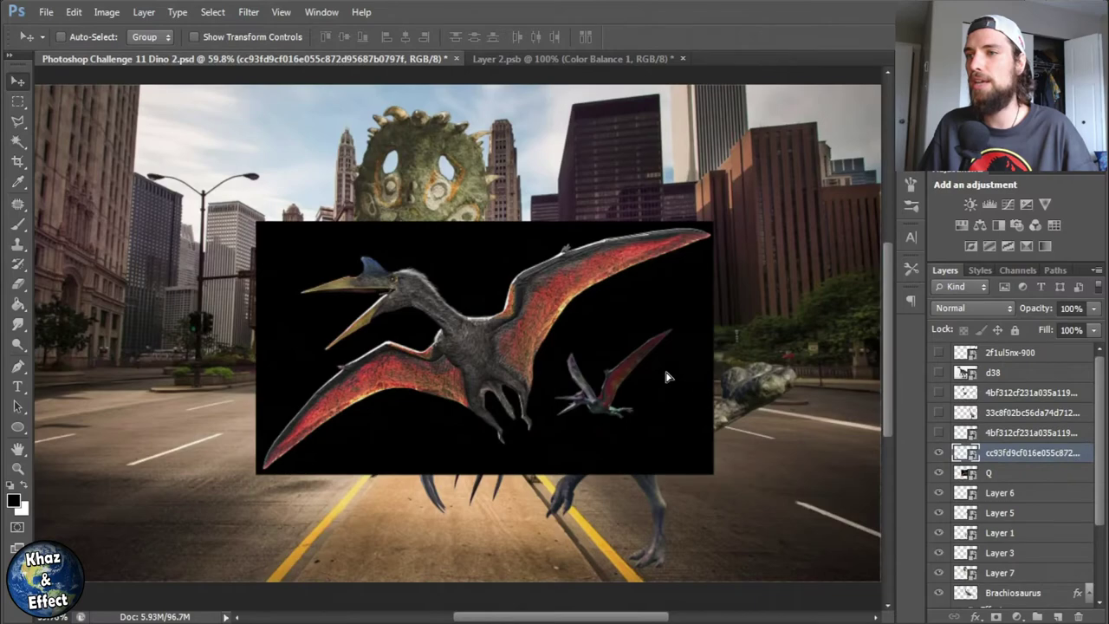
key("ctrl+t")
left_click_drag(549, 317, 329, 156)
key("Return")
left_click_drag(585, 433, 827, 463)
left_click(938, 453)
- Select the Q layer and enlarge the pterosaur image over the dinosaur
left_click(1009, 472)
key("ctrl+t")
mouse_move(419, 430)
left_mouse_down()
mouse_move(578, 346)
mouse_move(652, 478)
mouse_move(676, 437)
mouse_move(680, 404)
mouse_move(622, 297)
left_mouse_up()
key("Return")
- Lasso the Q pterosaur's right wing from the shoulder outward and cut it from the layer
key("l")
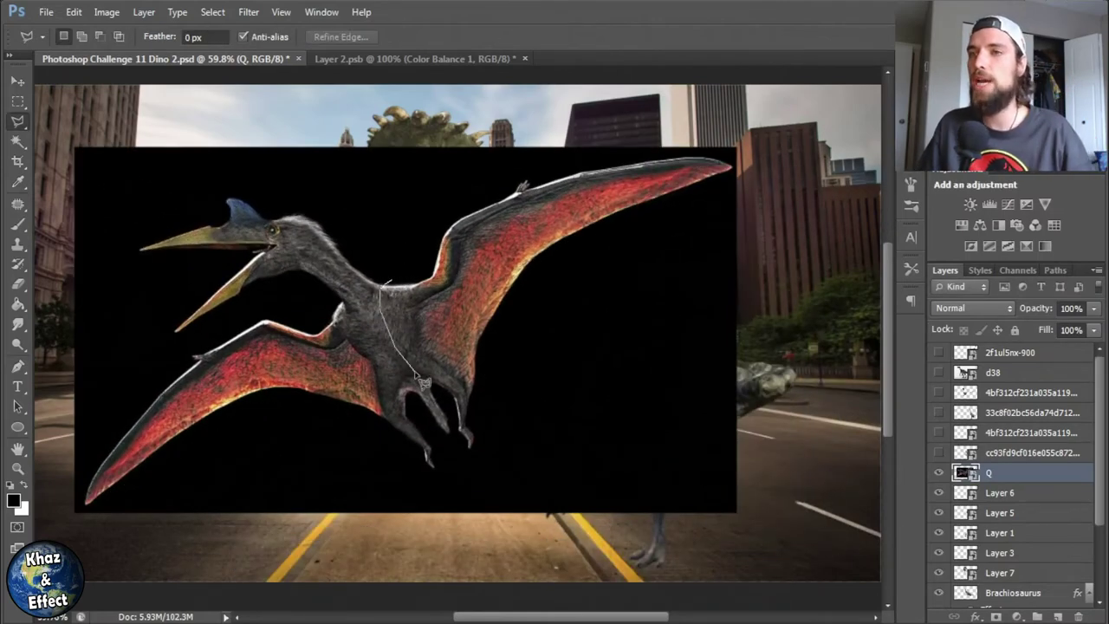
left_click(741, 346)
left_click(741, 147)
left_click(381, 286)
key("ctrl+x")
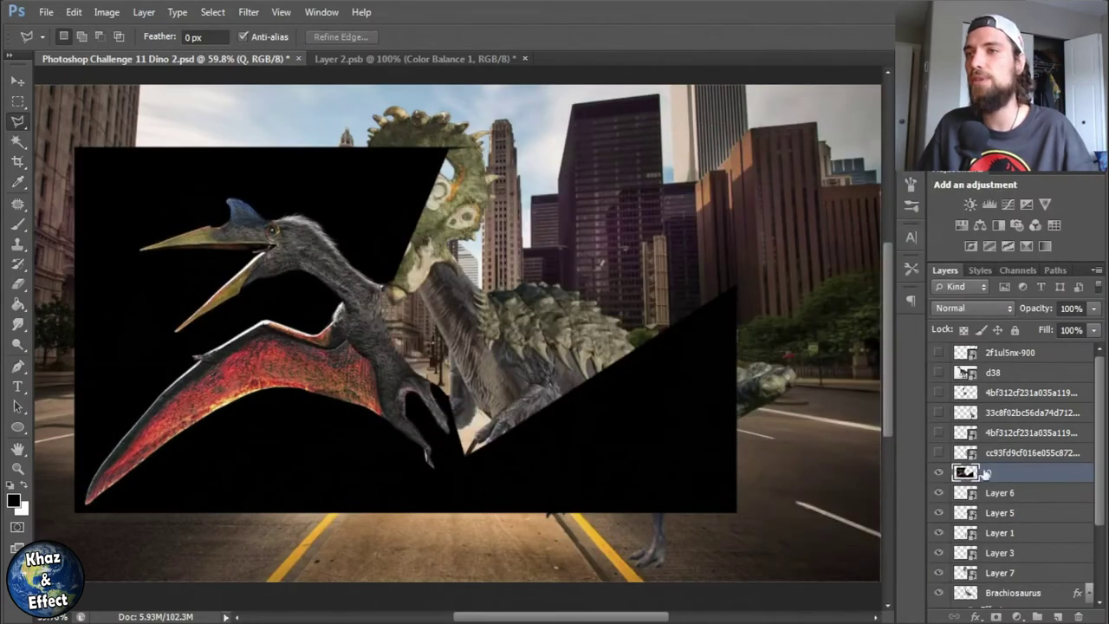
- Paste the wing as a new layer, move it onto the dinosaur's back, and hide the Q layer
key("ctrl+v")
left_click_drag(1003, 477, 1003, 475)
key("v")
left_click_drag(418, 269, 667, 217)
left_click(939, 492)
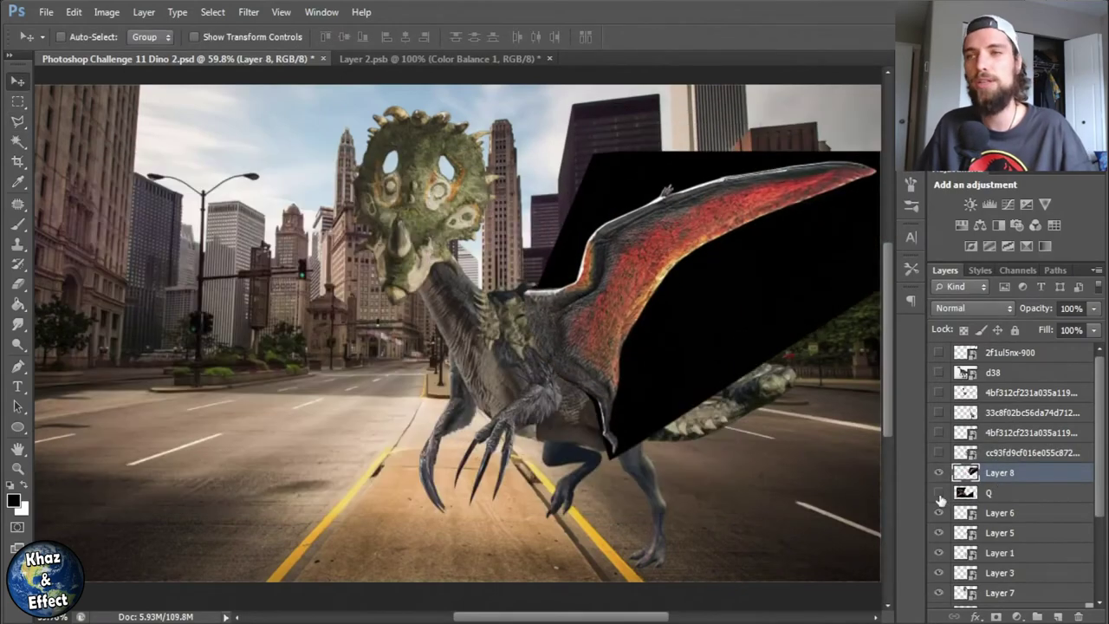
- Scale the pasted wing down slightly and position its shoulder against the dinosaur's armoured back
key("ctrl+t")
left_click_drag(582, 349, 582, 355)
left_click_drag(879, 451, 849, 382)
left_click_drag(659, 342, 607, 362)
left_click_drag(595, 357, 596, 362)
key("Return")
- Start a lasso outline at the wing's shoulder, following the upper edge to the small claws
key("l")
scroll(439, 451, "up", 4)
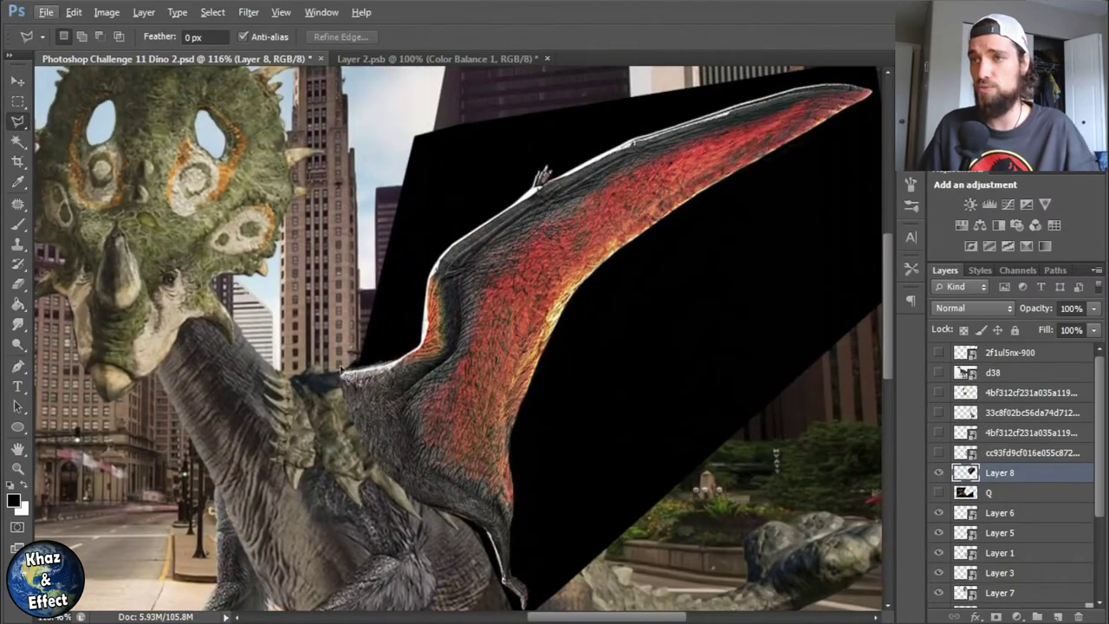
scroll(357, 372, "up", 5)
key("space")
left_click_drag(611, 301, 400, 454)
left_click_drag(468, 289, 346, 440)
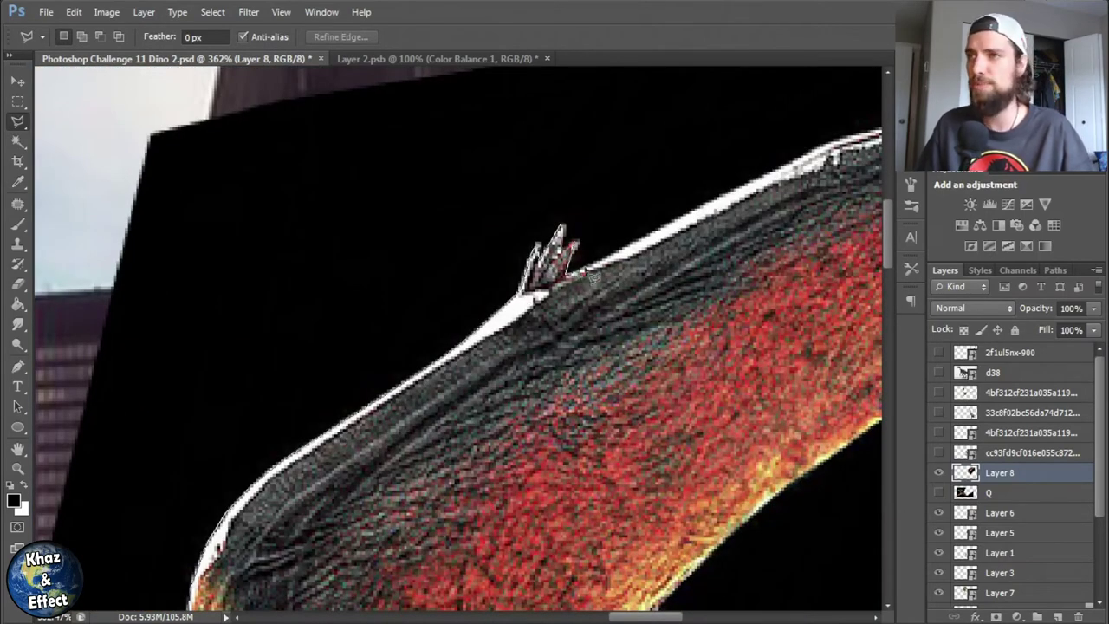
- Continue the lasso outline from the small claws to the wing tip and back along the wing's yellow trailing edge
left_click_drag(587, 281, 402, 321)
left_click_drag(475, 291, 260, 271)
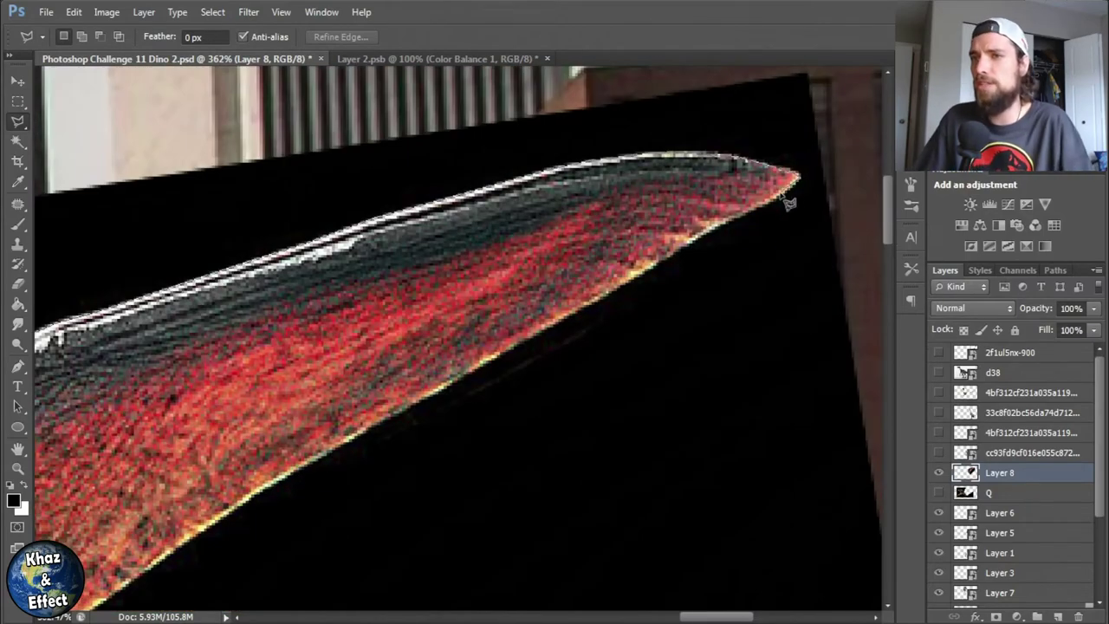
left_click_drag(533, 348, 584, 219)
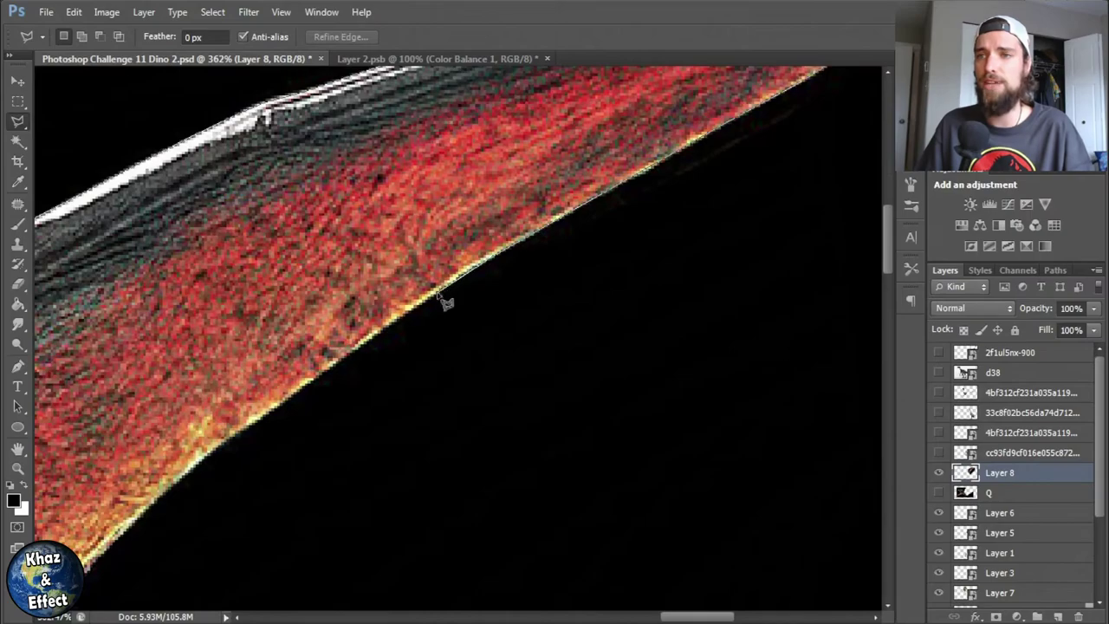
left_click_drag(344, 373, 570, 369)
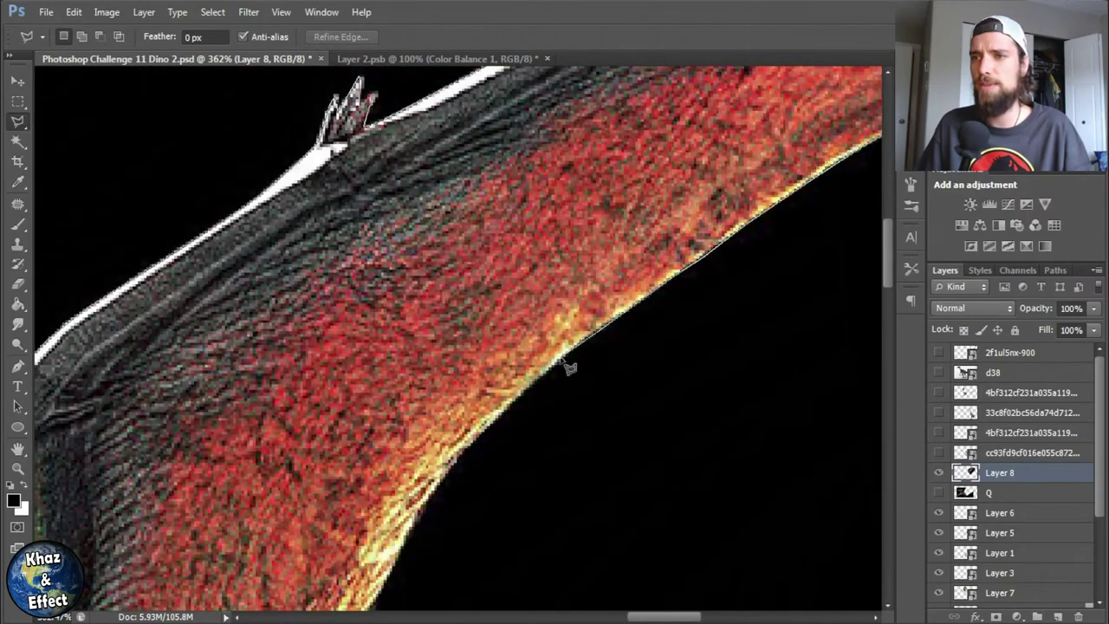
left_click_drag(456, 483, 528, 331)
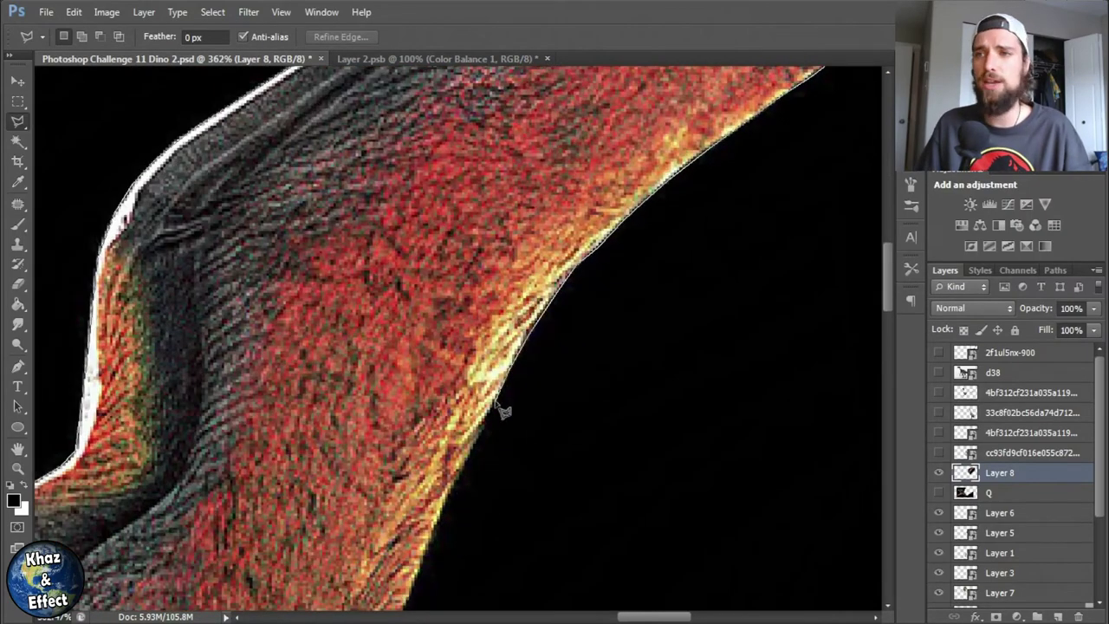
left_click_drag(459, 495, 651, 328)
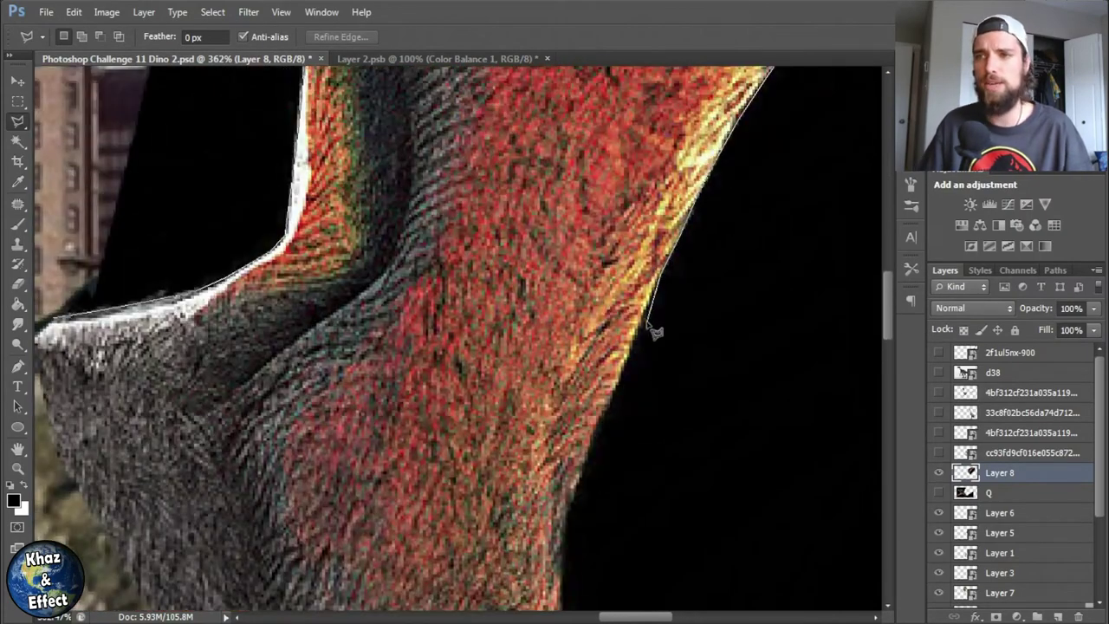
- Complete the lasso outline down the trailing edge and around the wing's base, and remove the black background outside it
left_click(590, 455)
left_click_drag(606, 555, 584, 282)
left_click_drag(571, 520, 564, 382)
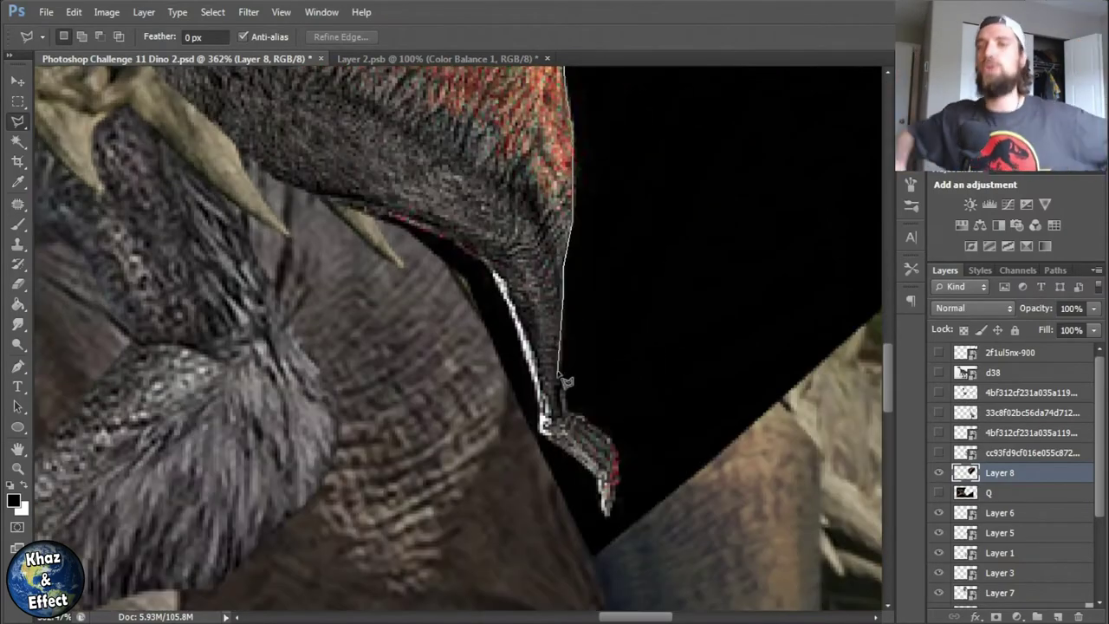
mouse_move(358, 211)
left_mouse_down()
mouse_move(451, 286)
mouse_move(520, 364)
left_mouse_up()
left_click(309, 508)
mouse_move(557, 445)
left_mouse_down()
mouse_move(542, 349)
mouse_move(879, 421)
mouse_move(248, 222)
mouse_move(315, 474)
left_mouse_up()
key("ctrl+0")
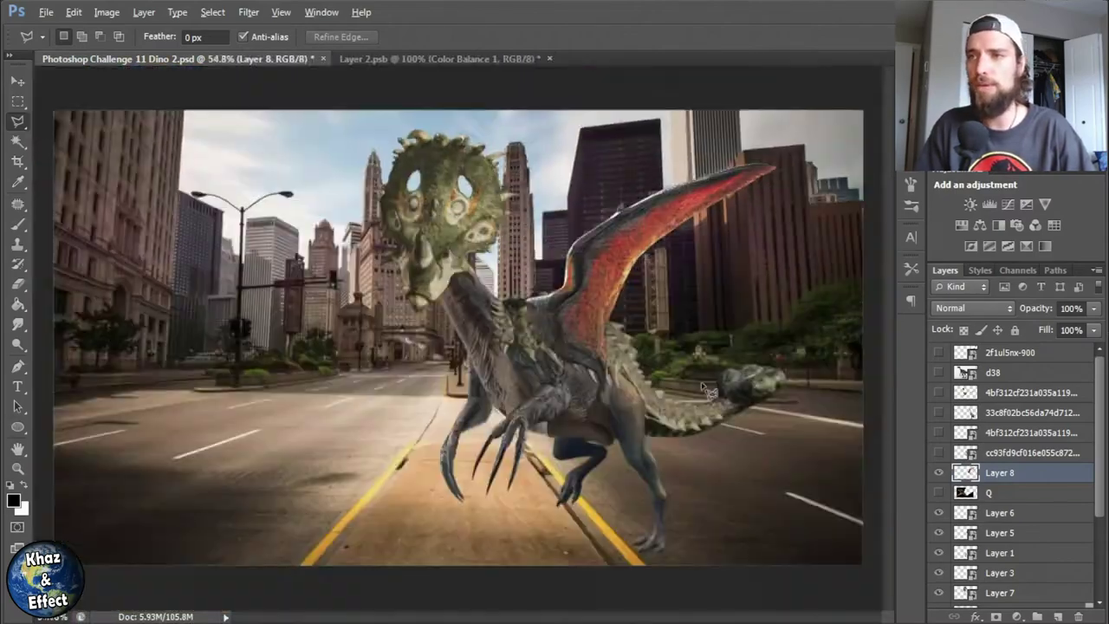
- Transform the cut-out wing to fit its shoulder against the dinosaur's armoured back
key("ctrl+t")
scroll(601, 381, "up", 5)
key("ctrl+0")
left_click_drag(763, 416, 526, 332)
scroll(558, 335, "up", 2)
scroll(526, 332, "up", 2)
key("alt+space")
key("Escape")
key("Return")
key("l")
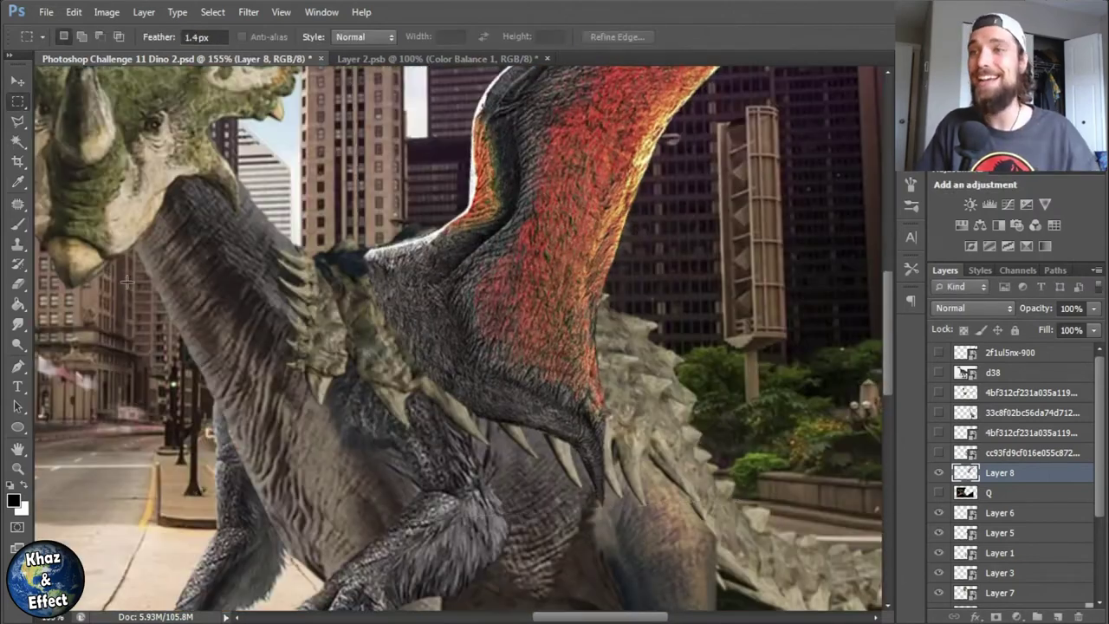
- Erase the wing's lower flap and foot where they cover the armour plates and spikes, using a 17 px eraser
key("e")
scroll(396, 246, "up", 3)
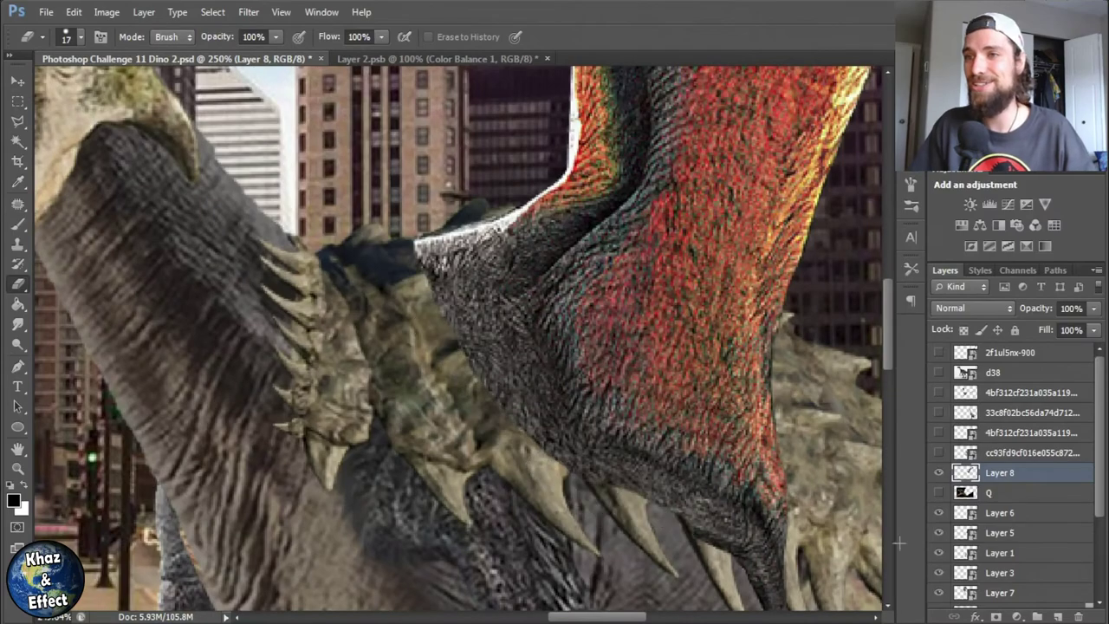
key("ctrl+0")
scroll(330, 329, "up", 4)
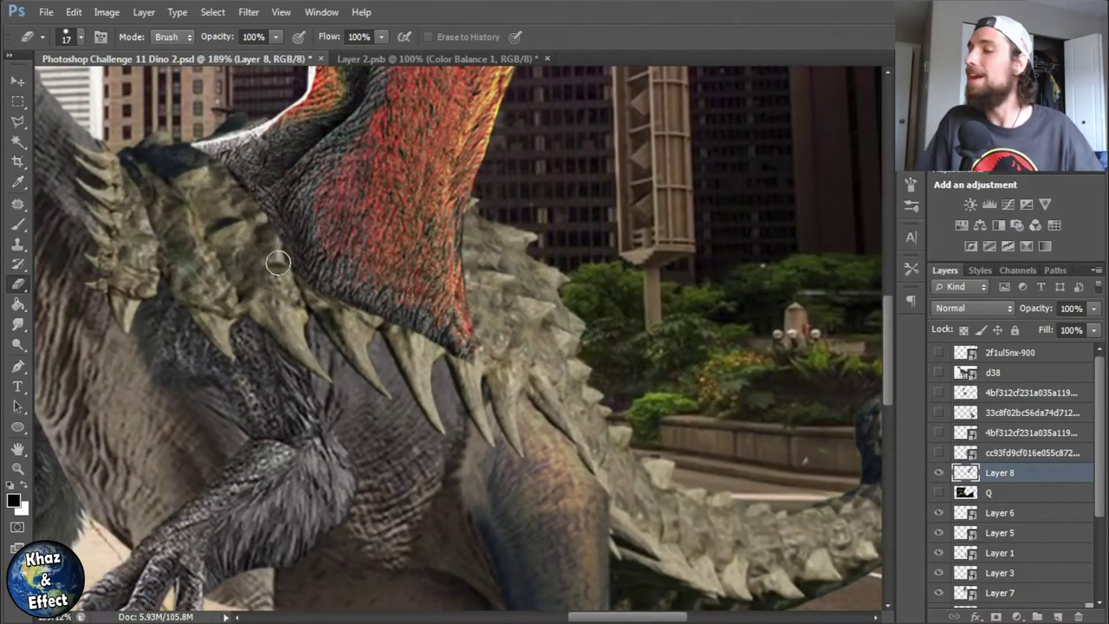
scroll(273, 256, "down", 5)
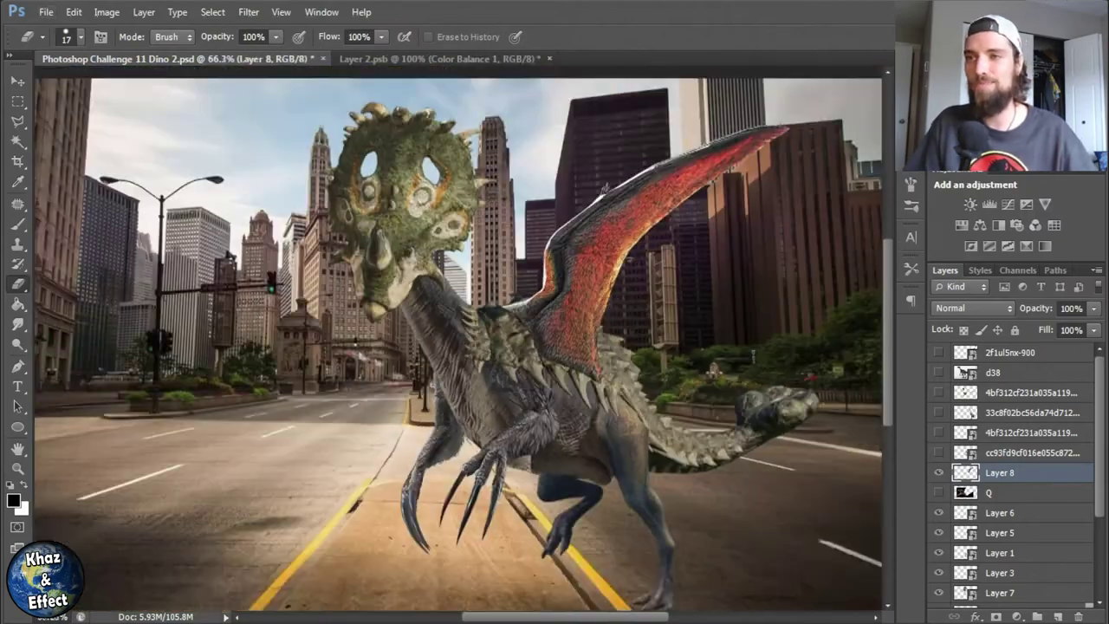
- Rotate and skew the wing so it rises from the armoured back at a better angle
key("ctrl+t")
left_click_drag(652, 364, 584, 367)
scroll(574, 368, "up", 4)
scroll(585, 366, "down", 4)
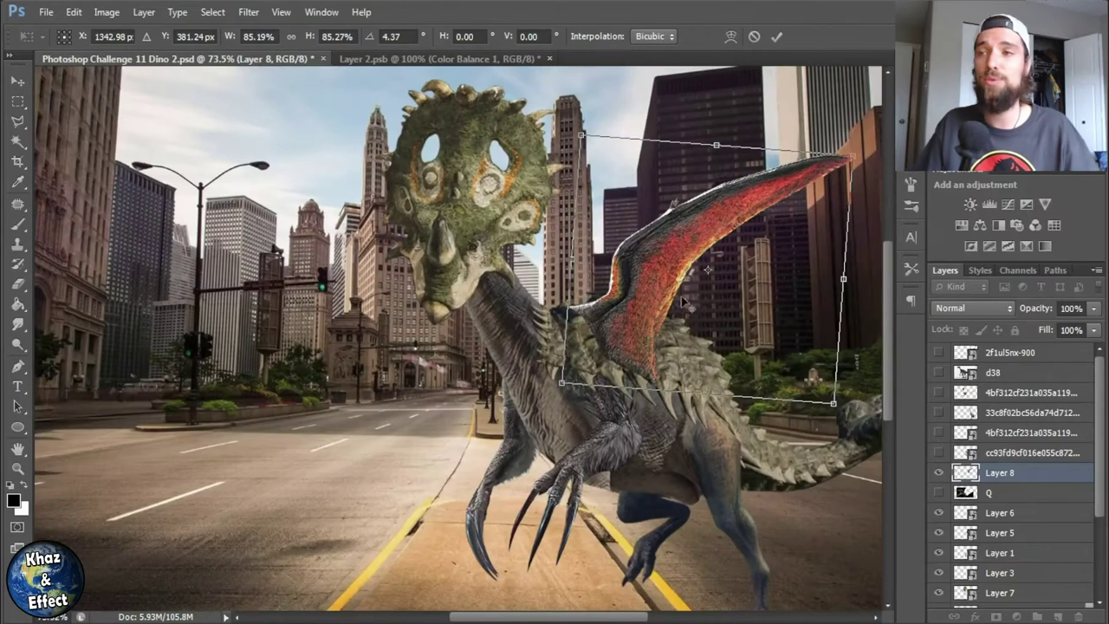
left_click_drag(581, 136, 586, 154)
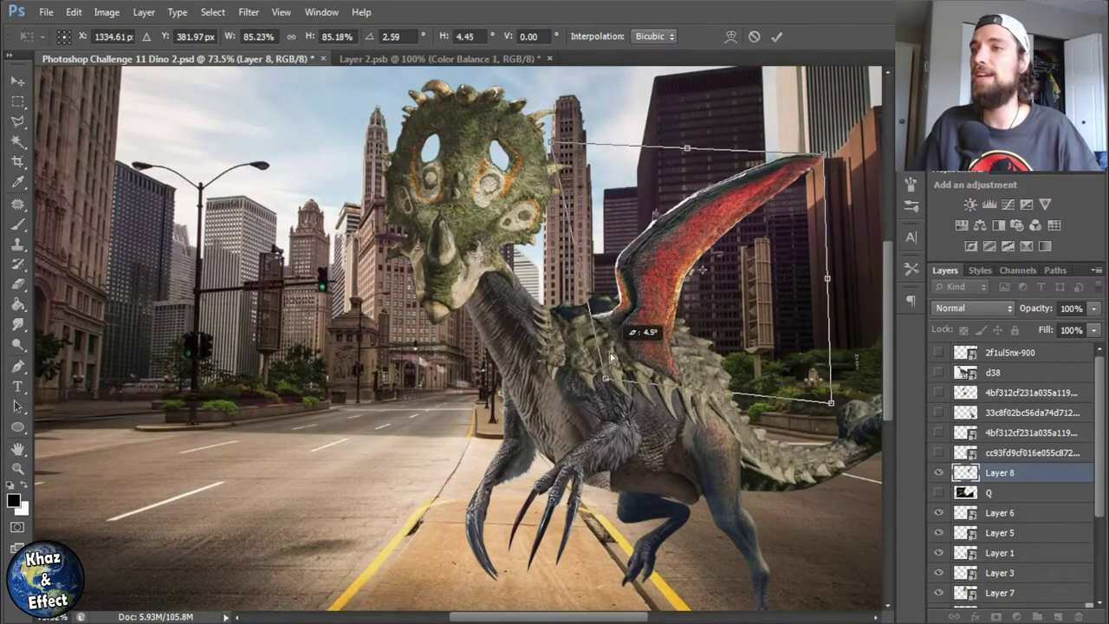
left_click_drag(611, 357, 587, 353)
left_click_drag(817, 216, 827, 187)
- Warp the wing by pulling its tip inward, and seat its base lower on the armoured back
right_click(648, 326)
left_click(685, 400)
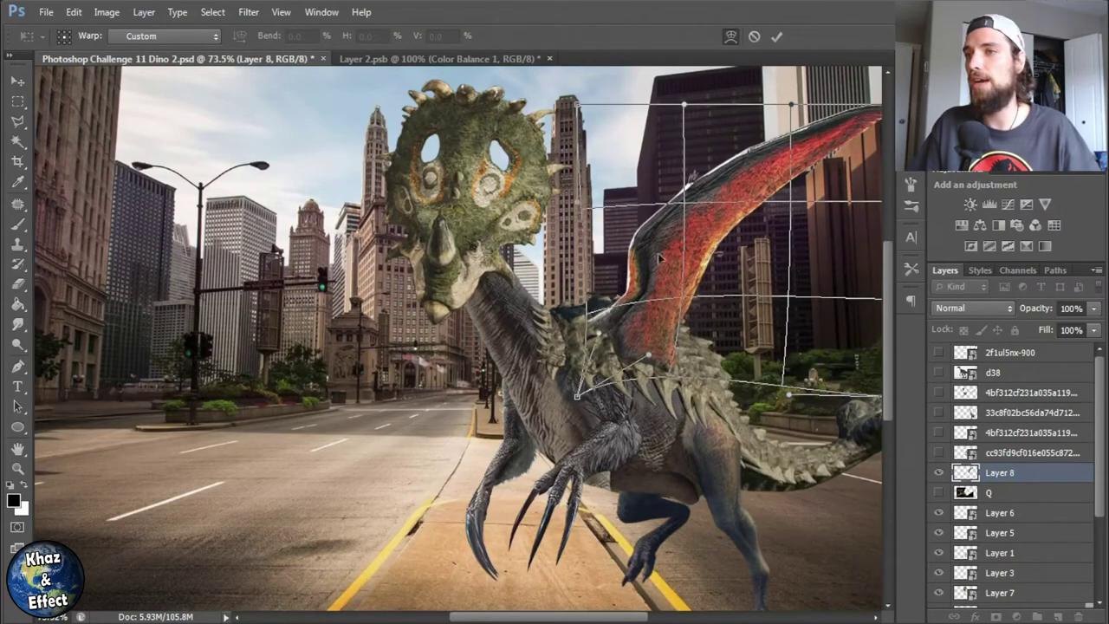
left_click_drag(843, 128, 797, 149)
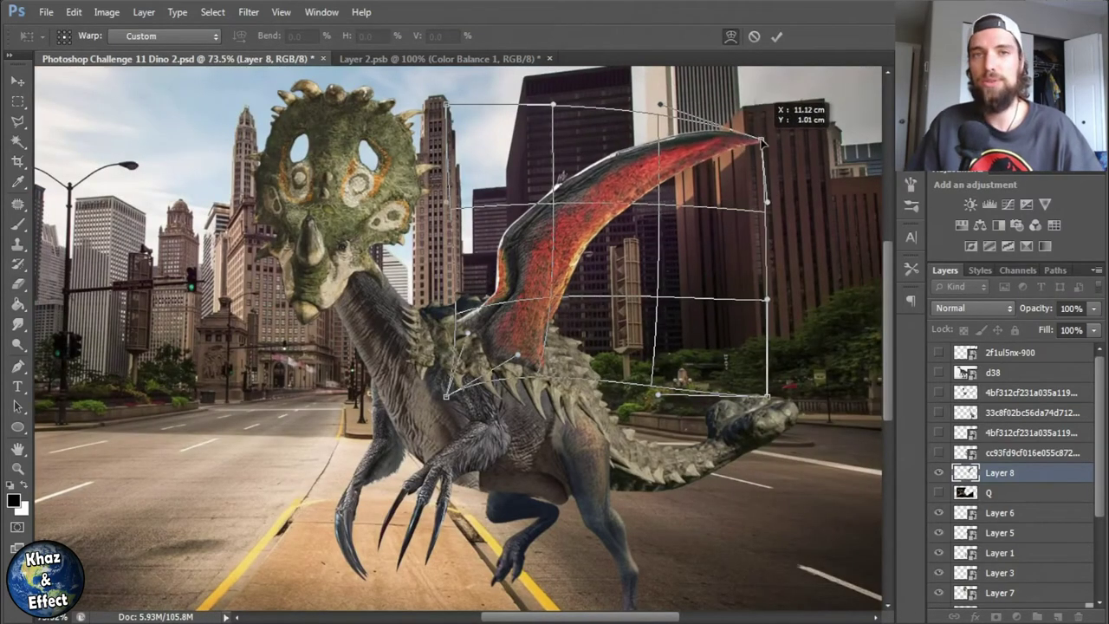
key("Return")
key("ctrl+t")
left_click_drag(511, 286, 524, 336)
scroll(485, 347, "up", 3)
key("Return")
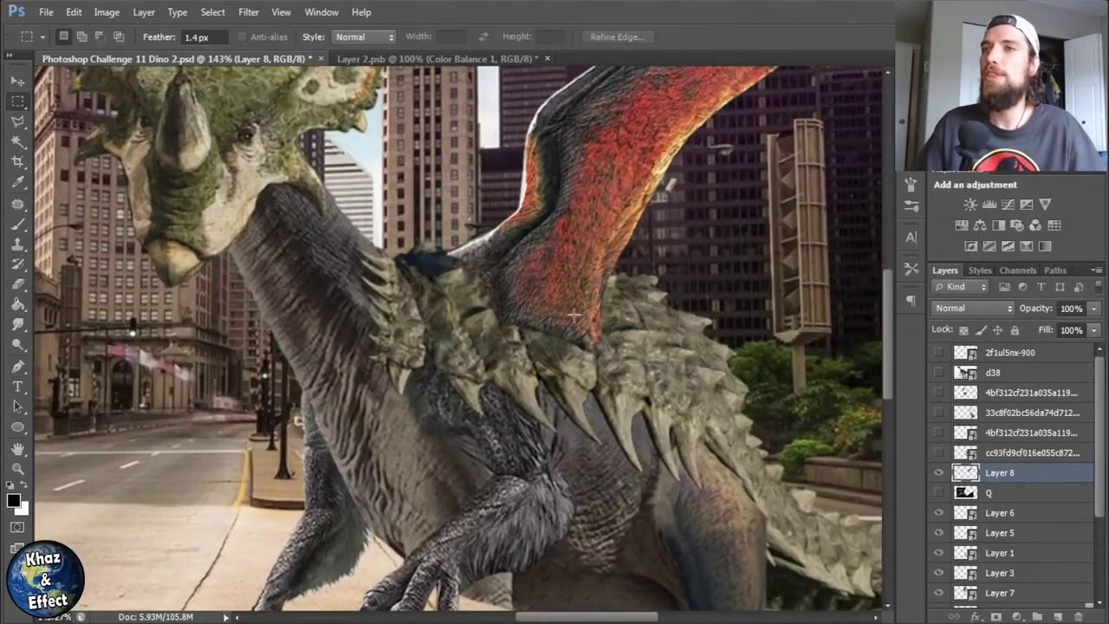
- Blend the wing's base into the armour plates with the Smudge tool at 50% strength
scroll(572, 243, "up", 3)
key("r")
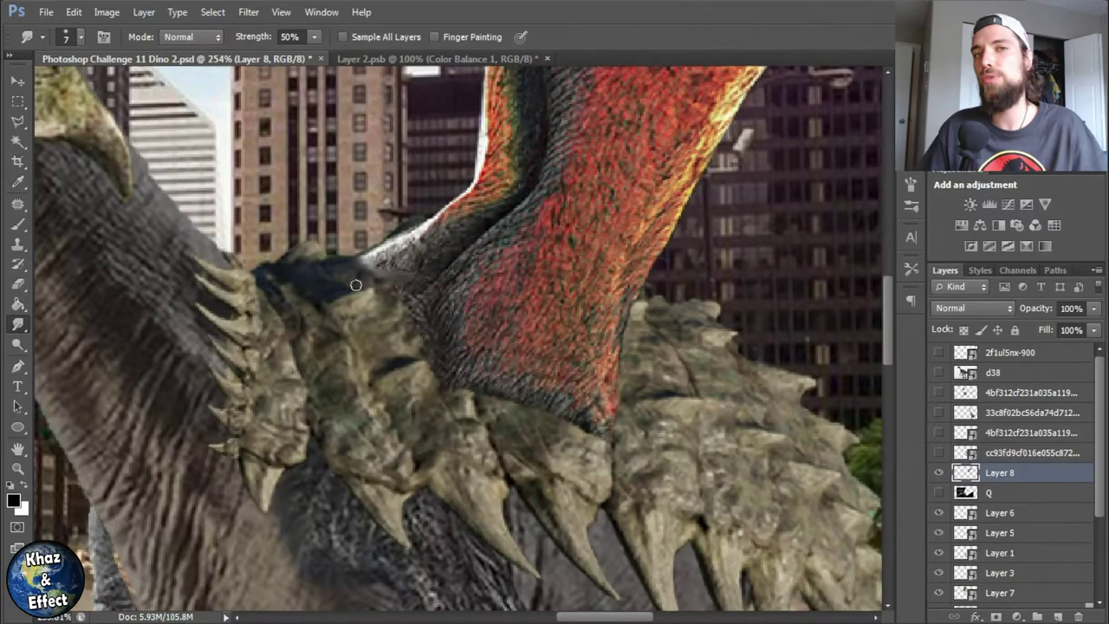
scroll(356, 285, "up", 2)
key("ctrl+0")
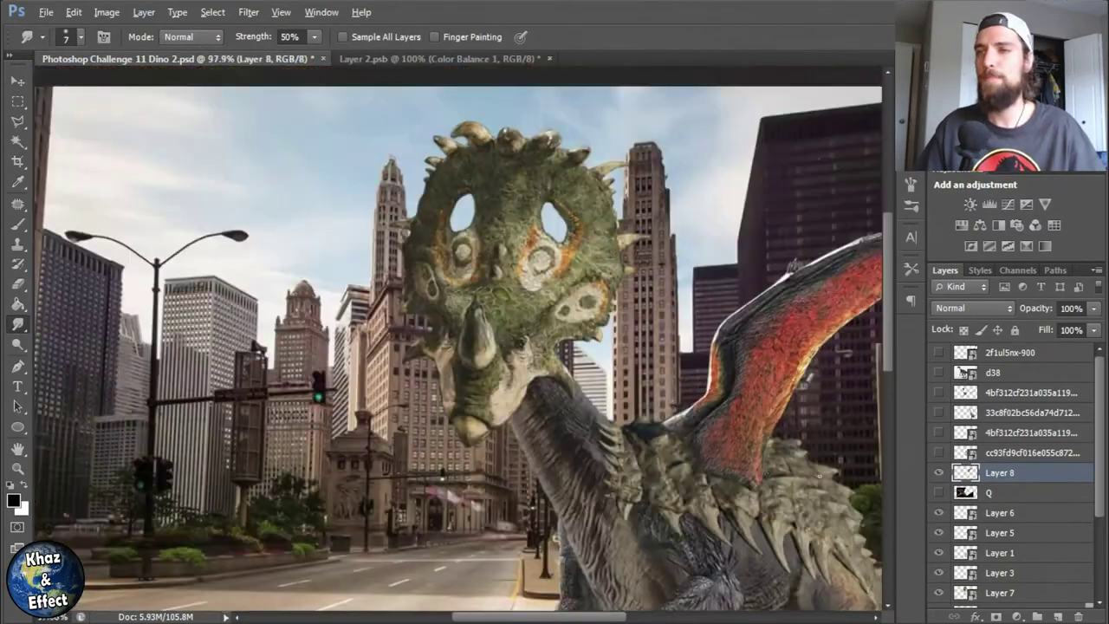
scroll(485, 406, "up", 5)
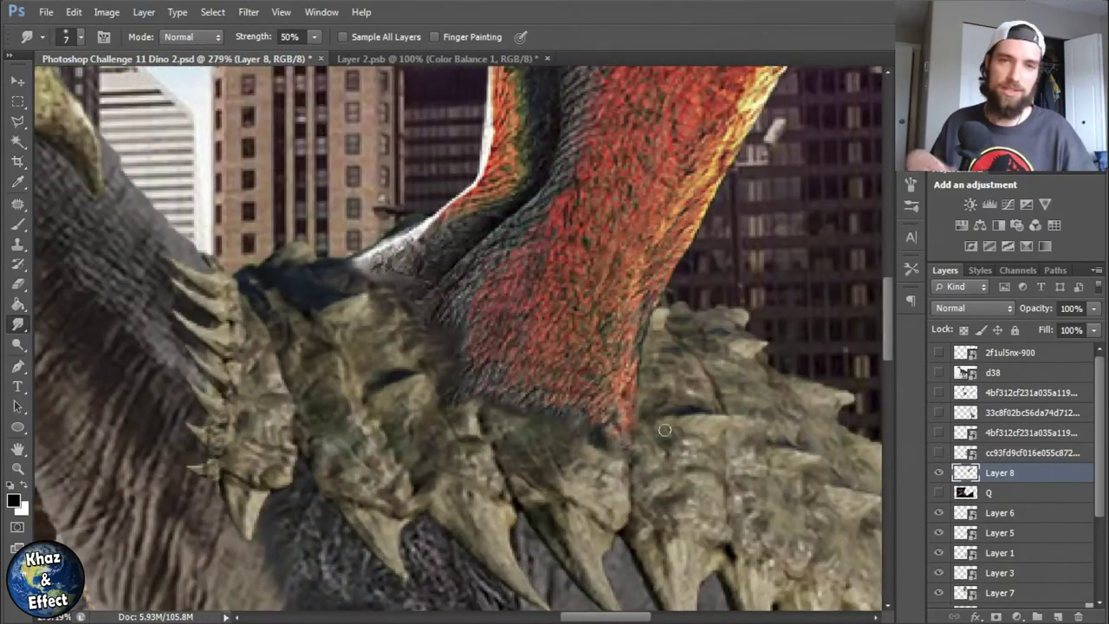
- Duplicate the wing layer and move the copy below the Brachiosaurus layer as the far wing
key("ctrl+0")
scroll(606, 217, "up", 2)
key("ctrl+t")
key("Return")
key("ctrl+t")
mouse_move(564, 259)
left_mouse_down()
mouse_move(355, 355)
mouse_move(443, 414)
mouse_move(433, 394)
left_mouse_up()
key("Return")
mouse_move(1010, 472)
left_mouse_down()
mouse_move(1010, 598)
mouse_move(972, 538)
mouse_move(972, 582)
left_mouse_up()
- Rotate the copied wing about -2.27° and position it behind the shoulders beside the front wing
key("ctrl+0")
key("ctrl+t")
left_click_drag(572, 260, 585, 238)
scroll(569, 299, "up", 3)
scroll(568, 299, "up", 8)
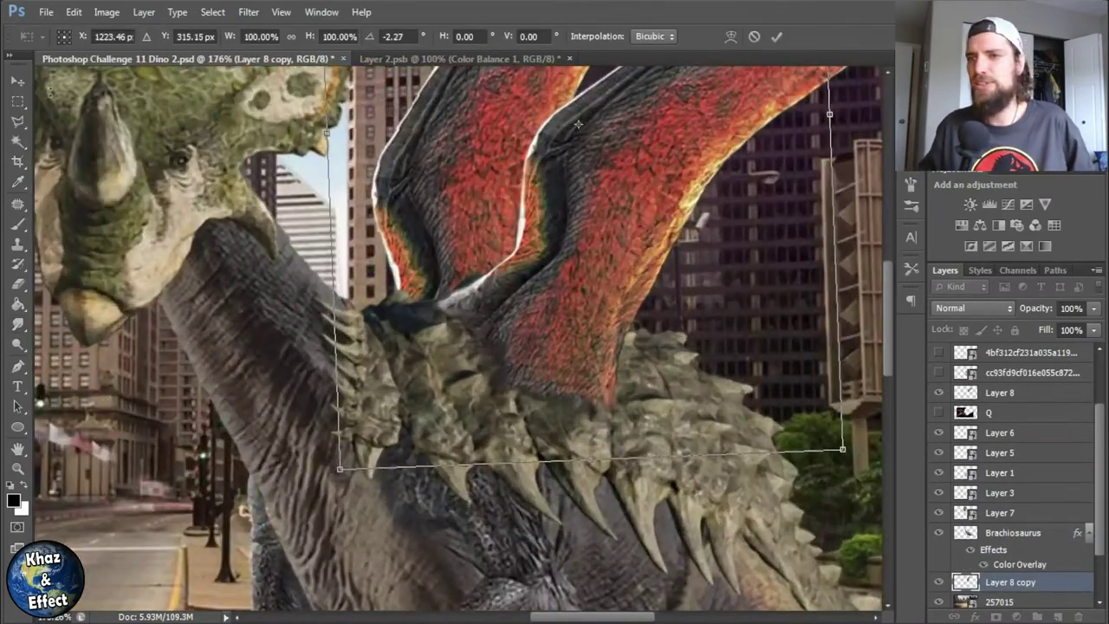
key("Return")
- Erase the white fringe along the far wing's leading edge from the wing's bend toward its tip
key("e")
left_click_drag(310, 421, 490, 189)
left_click_drag(456, 275, 295, 388)
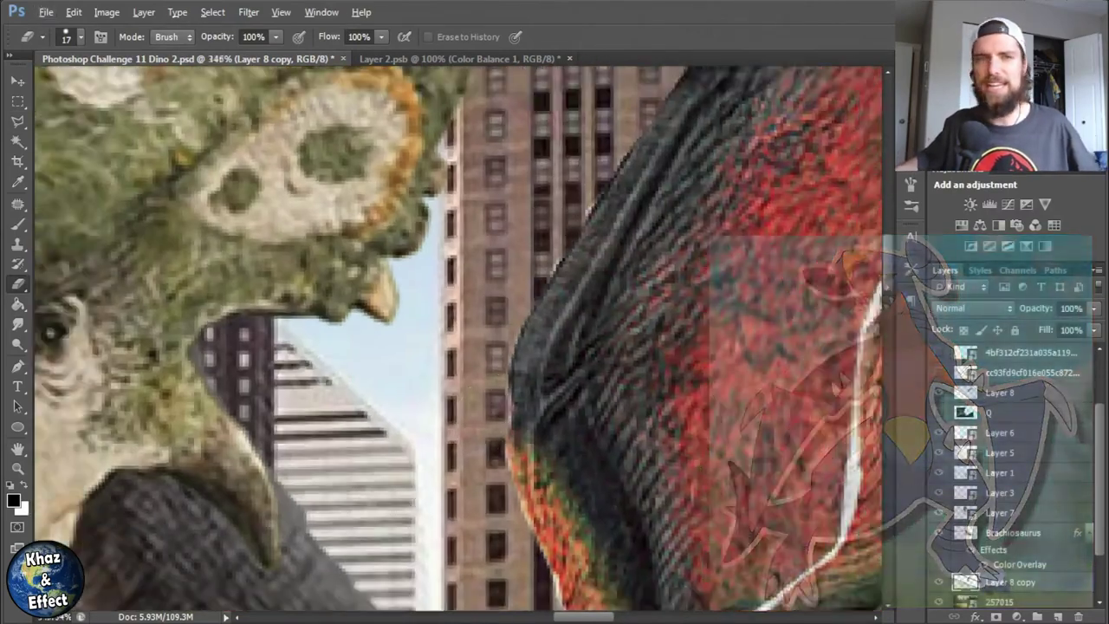
left_click_drag(552, 190, 308, 360)
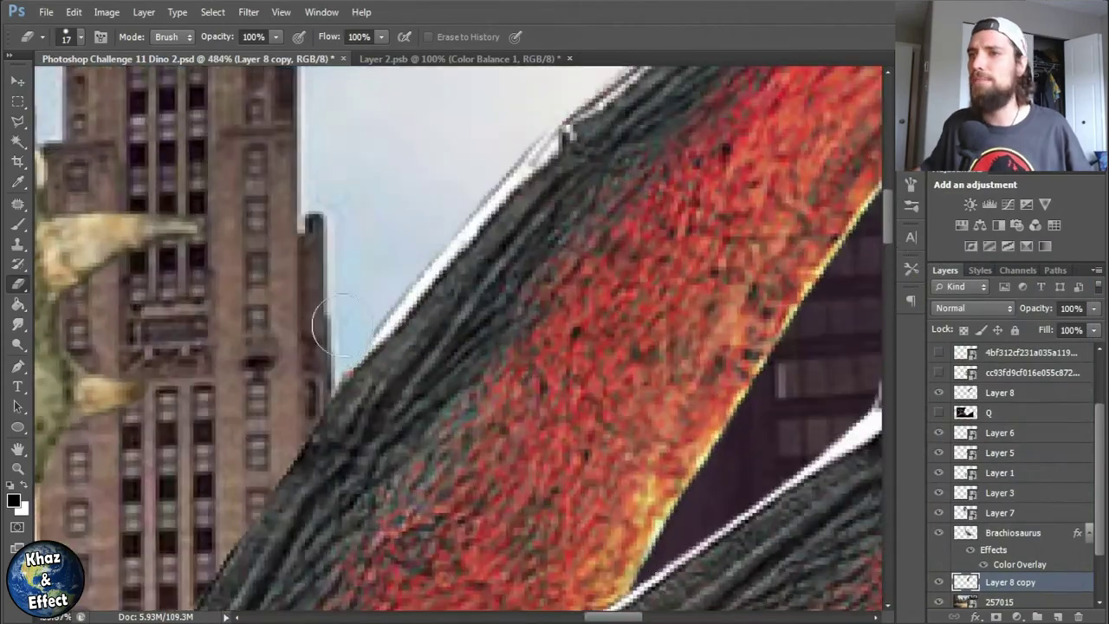
left_click_drag(376, 303, 342, 384)
scroll(441, 298, "down", 3)
scroll(815, 134, "up", 3)
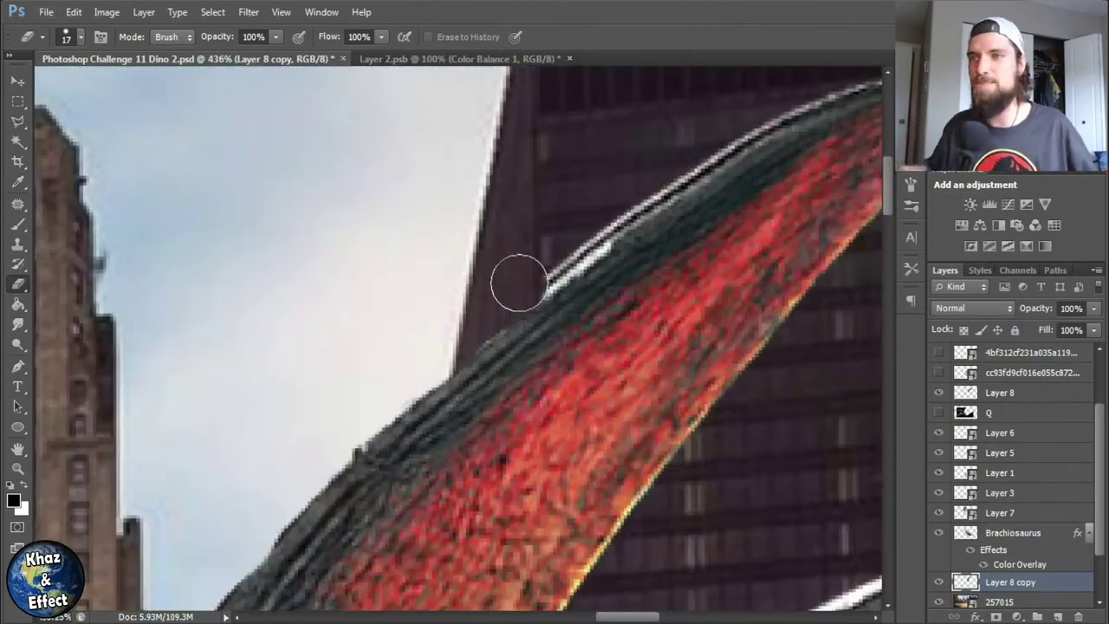
left_click_drag(581, 235, 440, 300)
- Lasso the remaining white fringe near the far wing's tip and delete it
key("l")
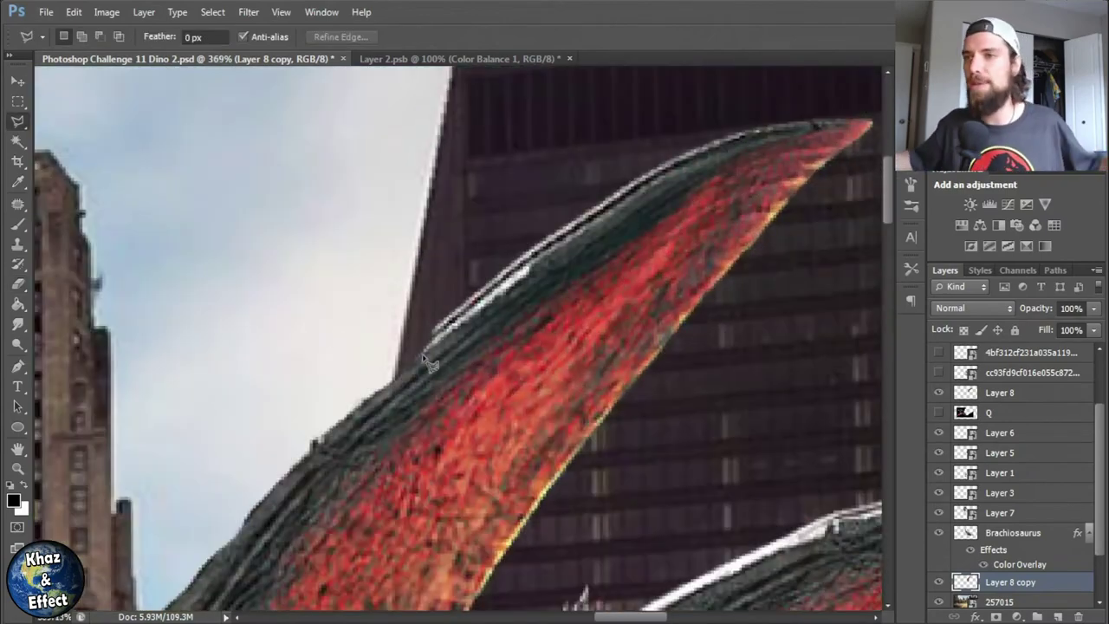
left_click(447, 237)
key("Delete")
- Make Layer 8 active and lasso the area around the small dark patch at the front wing's shoulder
scroll(333, 455, "down", 5)
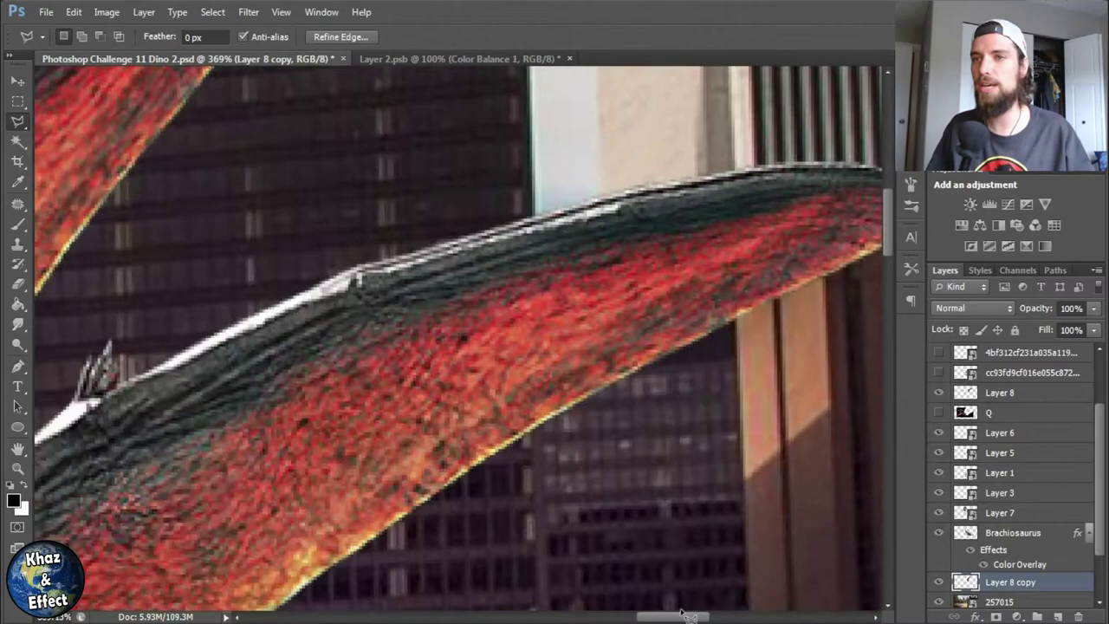
left_click(334, 455, "ctrl")
scroll(333, 455, "up", 2)
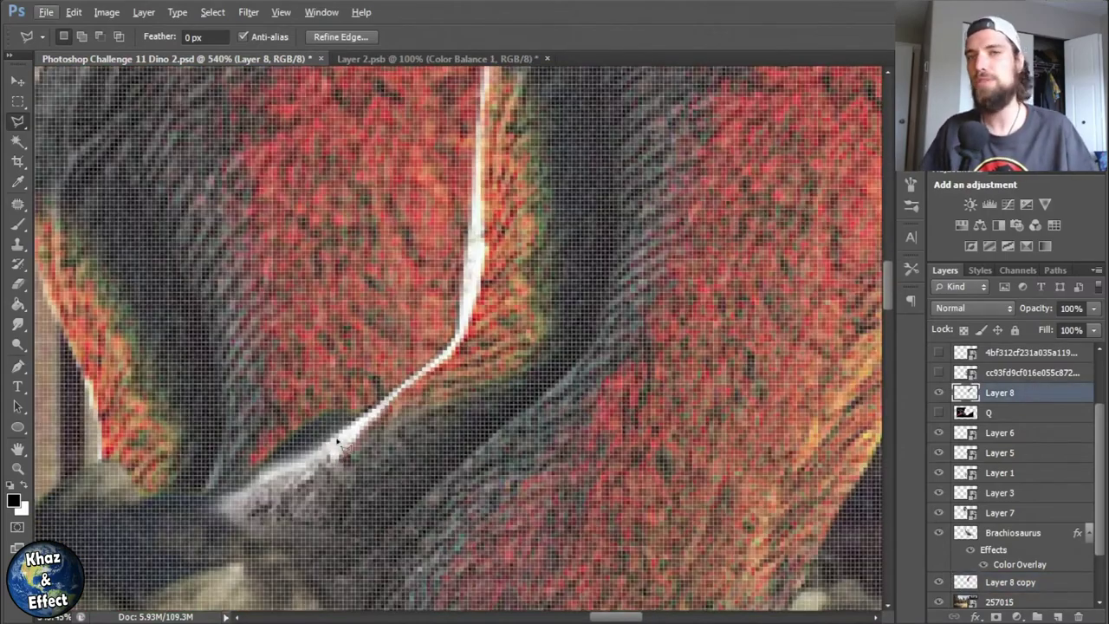
key("e")
right_click(1027, 392)
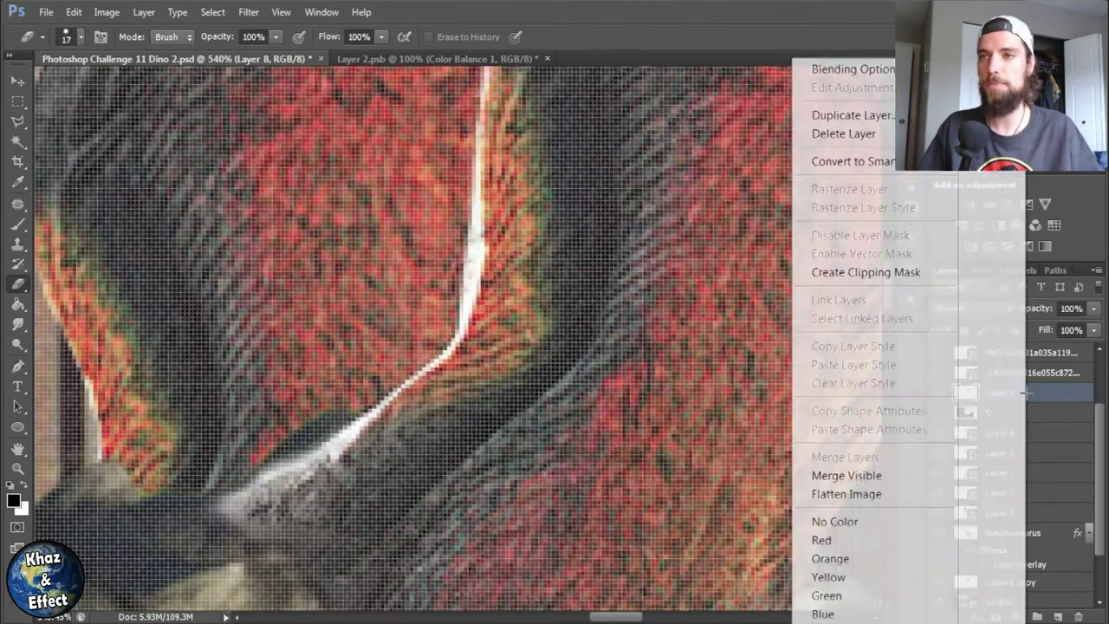
key("Escape")
scroll(527, 376, "down", 4)
key("ctrl+t")
key("Return")
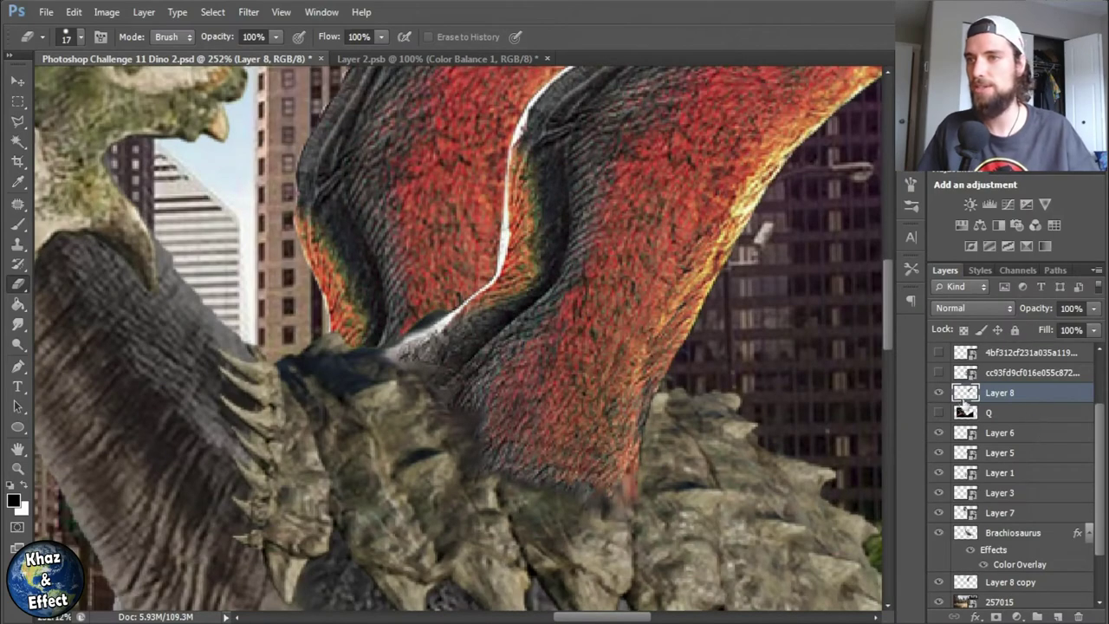
key("l")
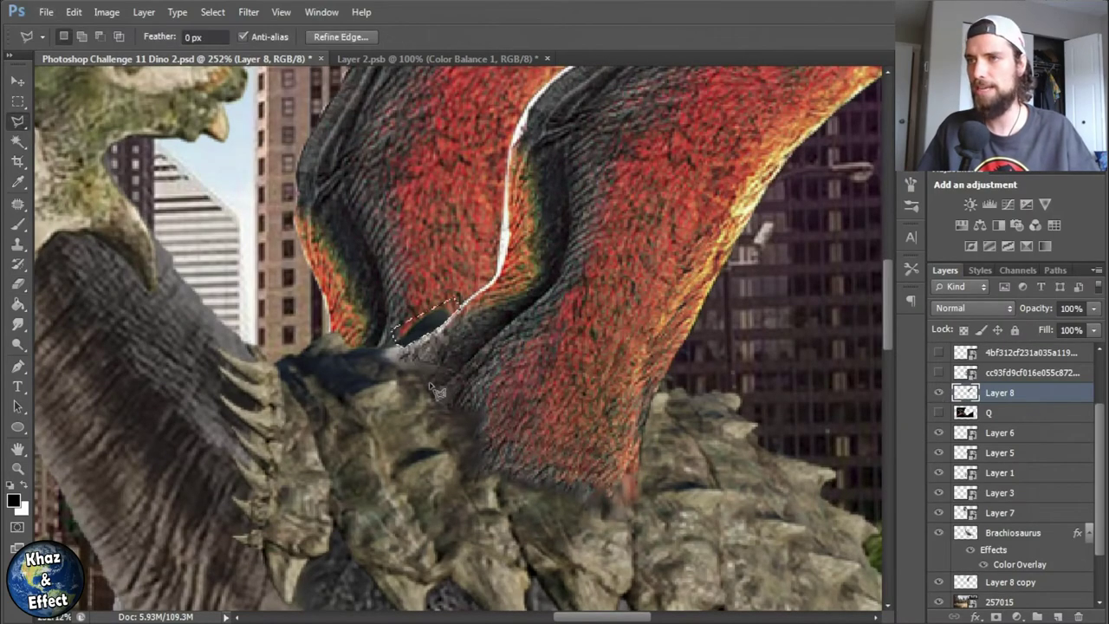
- Lasso the white fringe along the front wing's leading edge from its base to its tip, delete it and clear the selection
scroll(407, 338, "up", 6)
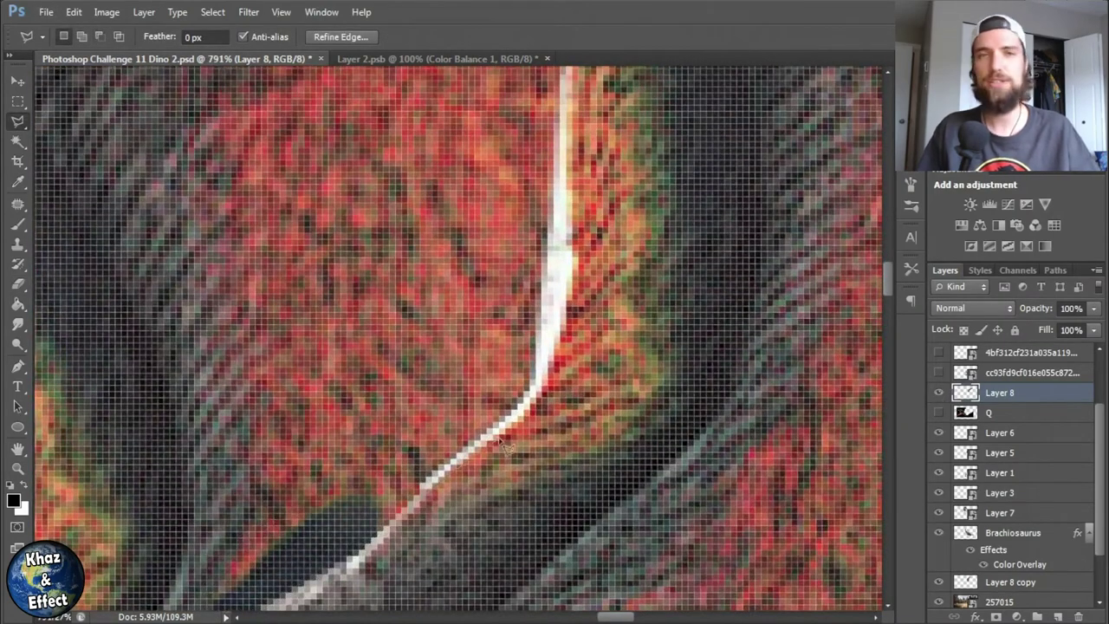
scroll(574, 327, "up", 5)
scroll(537, 346, "up", 3)
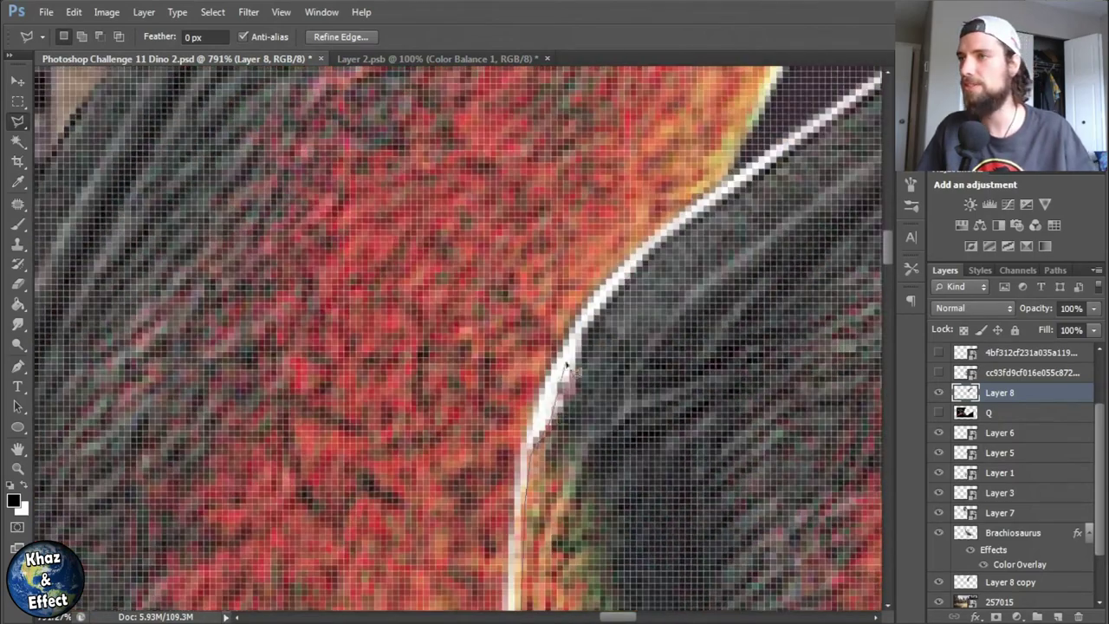
mouse_move(637, 284)
left_mouse_down()
mouse_move(512, 472)
mouse_move(485, 455)
left_mouse_up()
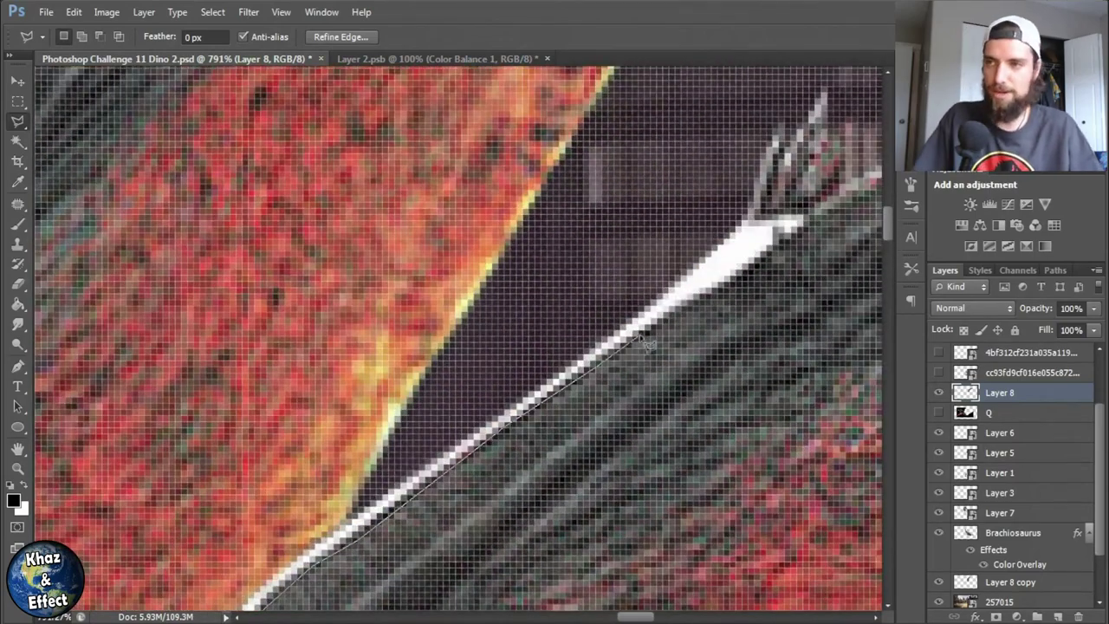
left_click_drag(814, 249, 604, 364)
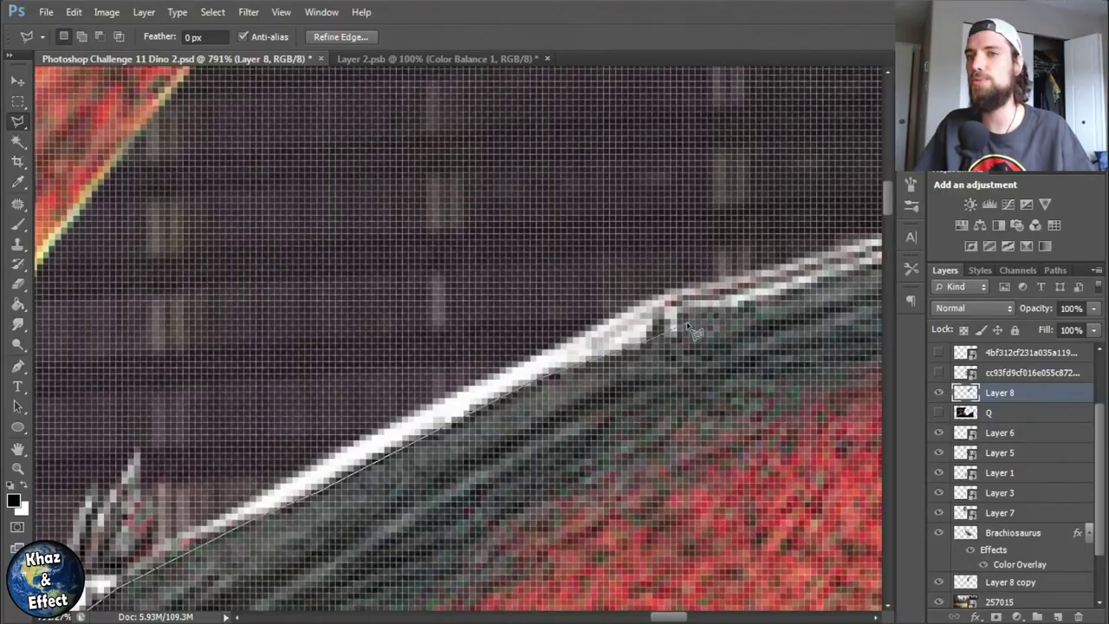
scroll(696, 322, "right", 5)
scroll(793, 299, "right", 5)
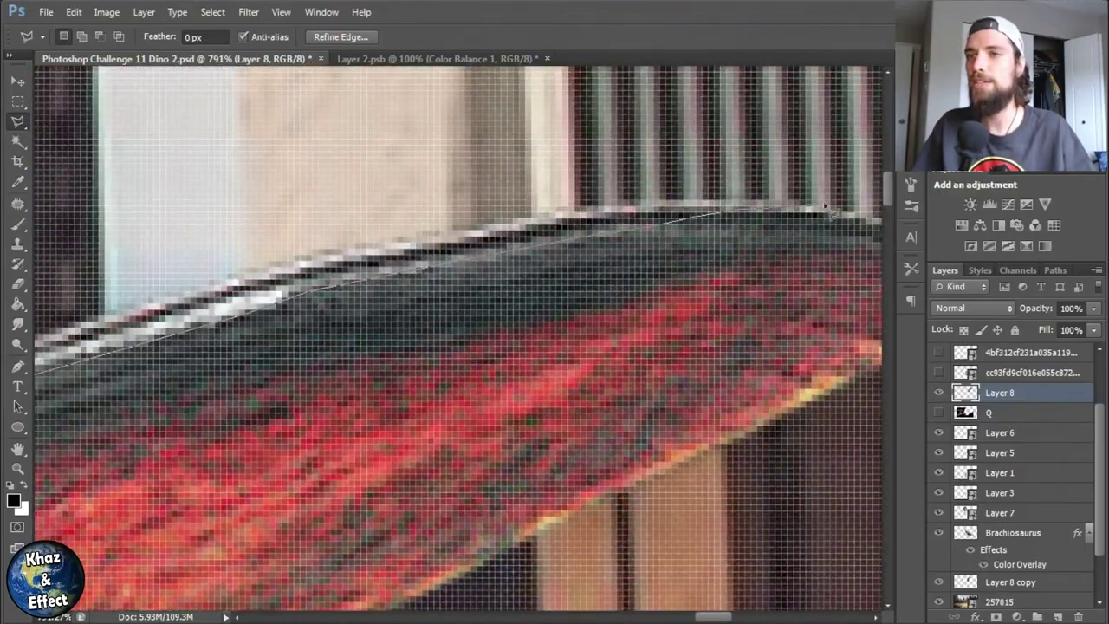
scroll(173, 240, "down", 10)
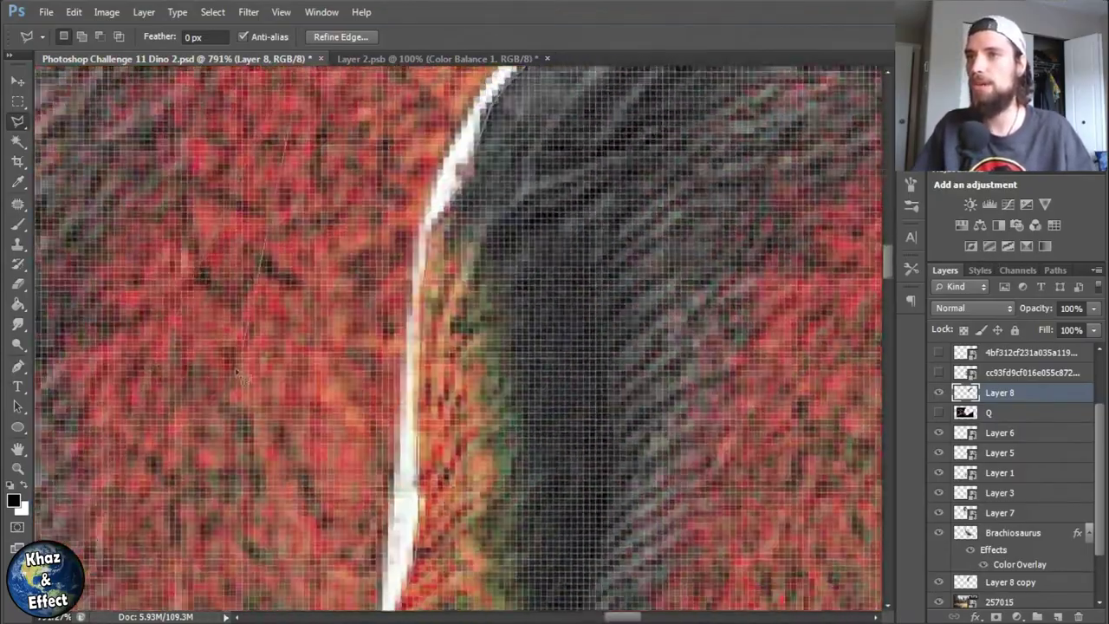
scroll(327, 282, "down", 10)
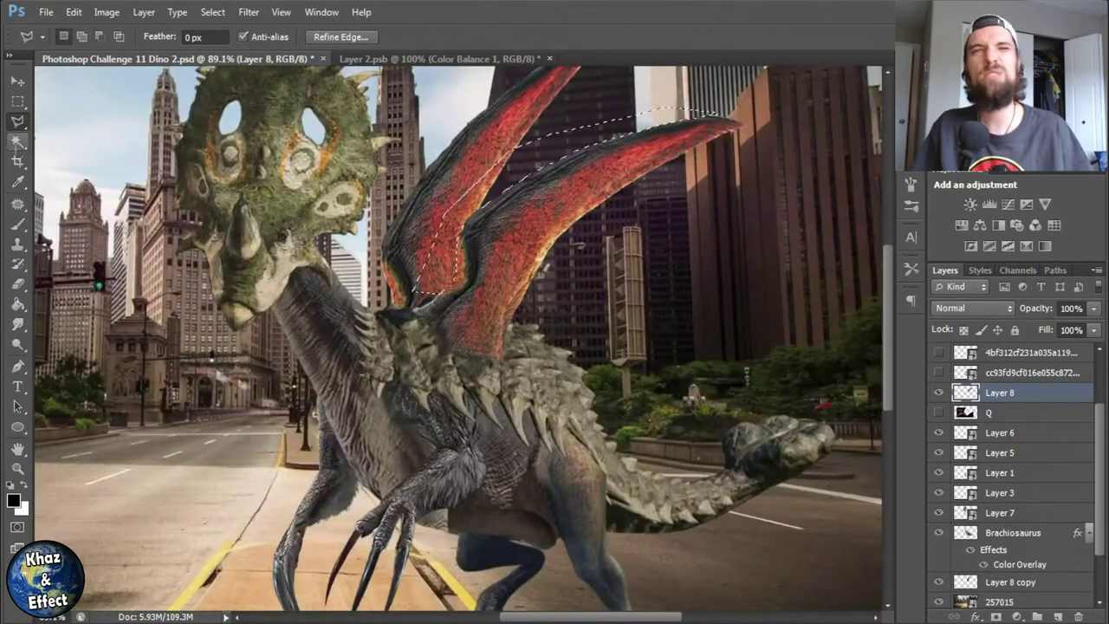
key("m")
key("ctrl+d")
- Scale the far wing on Layer 8 copy to 103.13% width and 78.95% height and rotate it 7.22°
scroll(511, 356, "down", 1)
left_click_drag(979, 535, 997, 564)
key("ctrl+t")
left_click_drag(670, 112, 501, 182)
key("Return")
left_click(1011, 557)
scroll(520, 304, "up", 1)
key("ctrl+t")
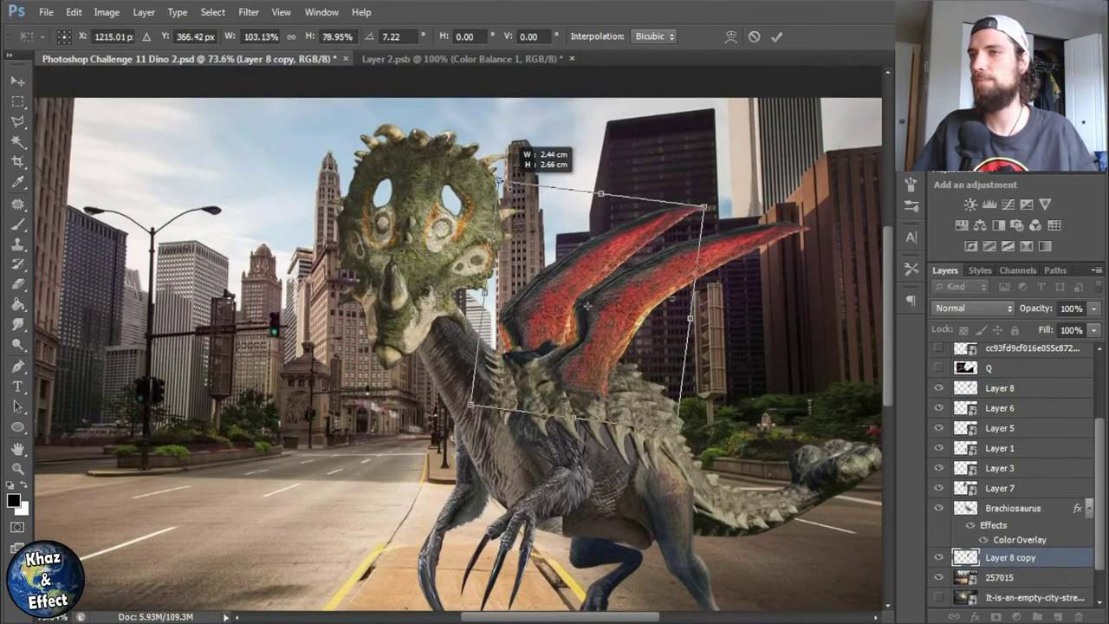
key("Return")
- Shrink the far wing from its outer tip until it is clearly shorter than the front wing
scroll(684, 169, "down", 1)
key("ctrl+t")
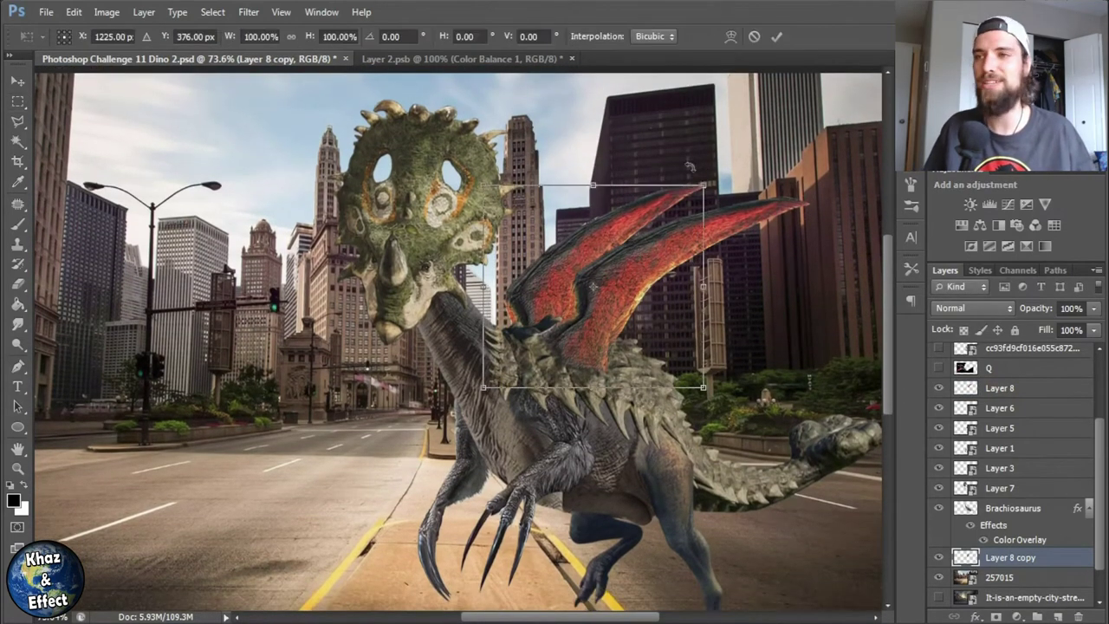
left_click_drag(703, 185, 623, 223)
key("Return")
key("m")
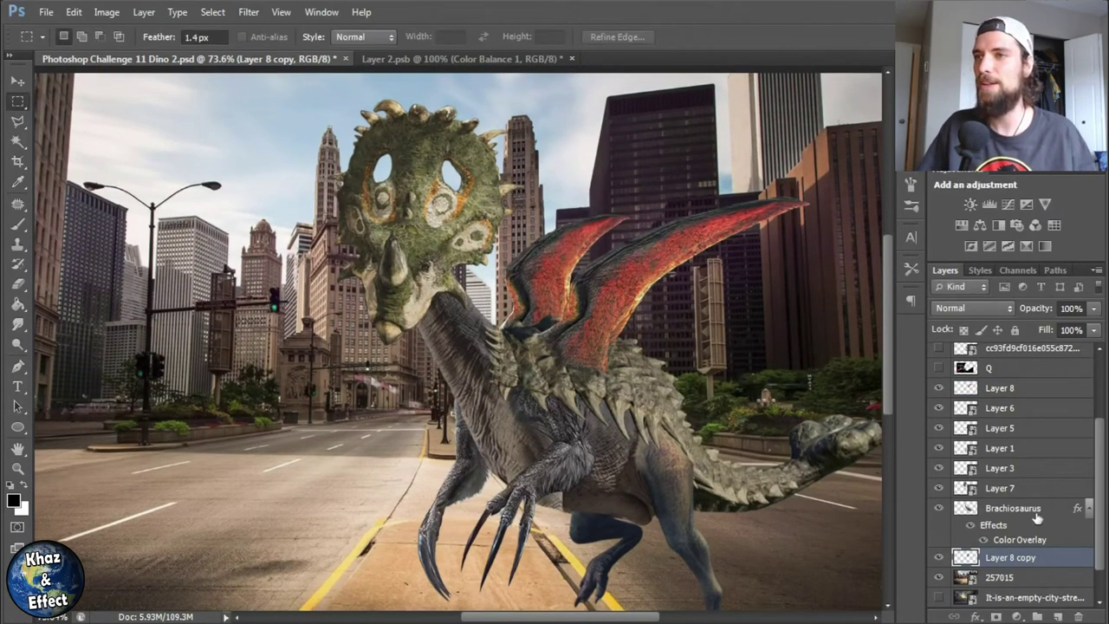
- Flatten the front wing on Layer 8 to 89.25% height with a -0.80° horizontal skew
scroll(1037, 517, "up", 2)
left_click(999, 492)
key("ctrl+t")
key("Escape")
key("ctrl+t")
left_click_drag(668, 200, 671, 224)
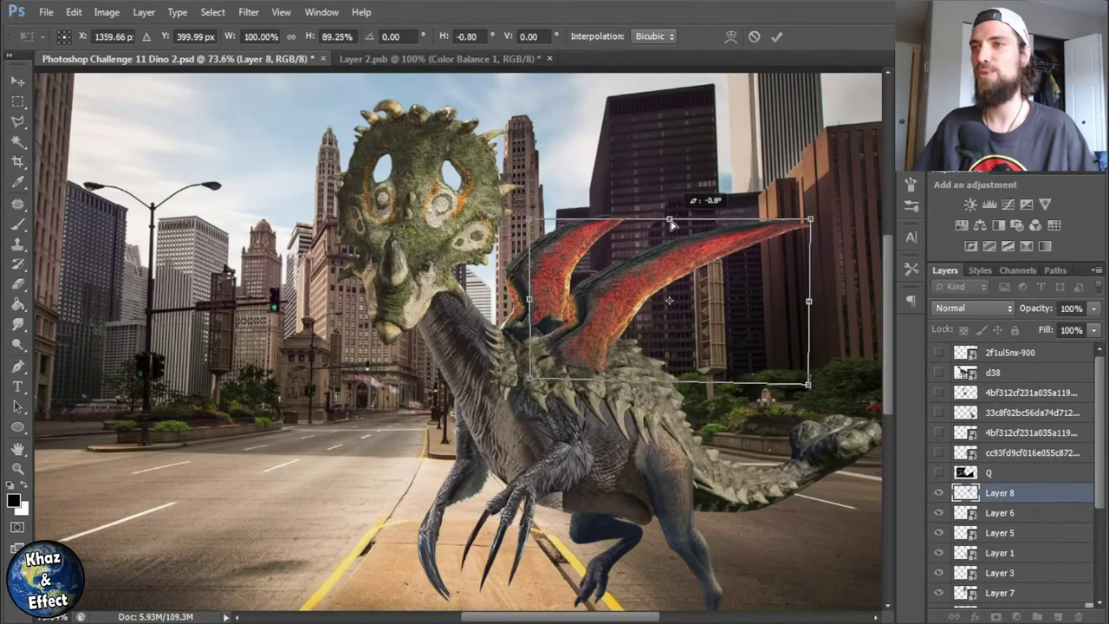
key("Return")
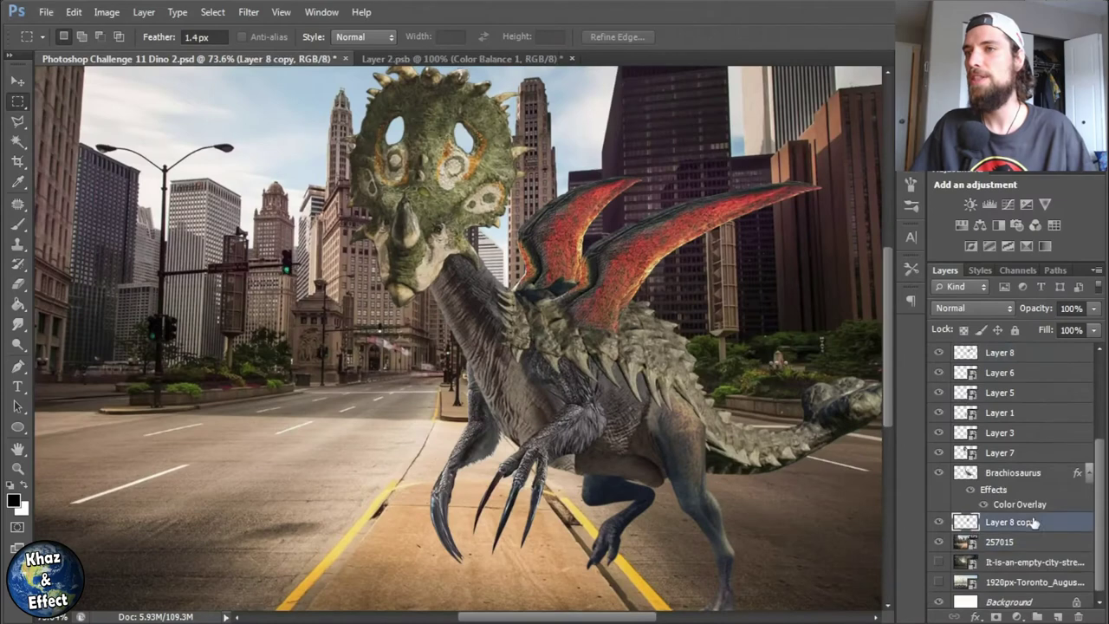
- Narrow the far wing on Layer 8 copy slightly toward the shoulders
key("ctrl+t")
left_click_drag(643, 260, 632, 260)
key("Return")
- Select all visible dinosaur layers from Layer 8 to Layer 8 copy, scale them together to about 103.1% and rotate them 1.77°
key("ctrl+0")
left_click(1000, 352)
left_click(1000, 452, "shift")
left_click(1010, 521, "ctrl")
key("ctrl+t")
left_click_drag(672, 460, 719, 429)
left_click_drag(407, 152, 395, 138)
left_click_drag(641, 375, 681, 315)
left_click_drag(839, 104, 849, 109)
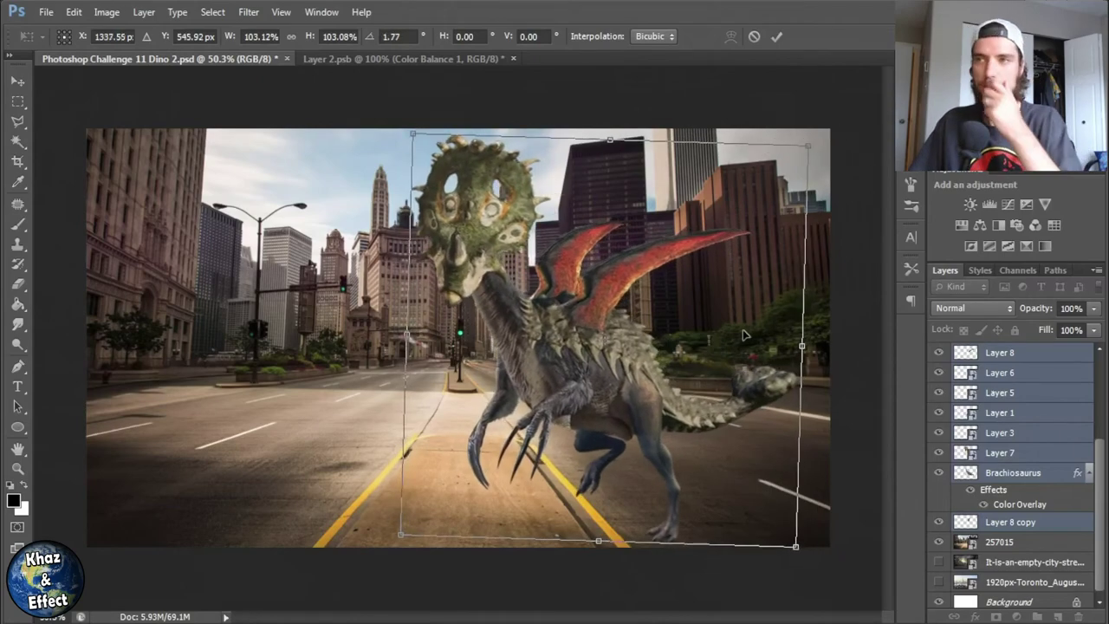
key("Return")
key("m")
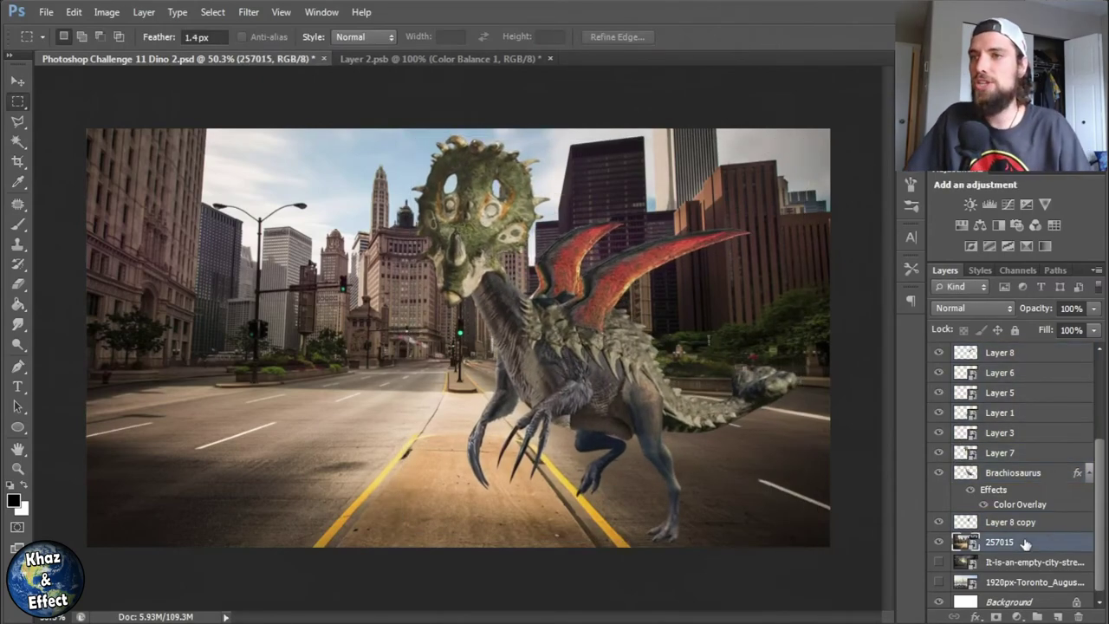
- Give the street layer 257015 a black Color Overlay at 28% opacity, starting from the Dissolve blend mode
double_click(1025, 542)
left_click(161, 324)
left_click(446, 218)
left_click(747, 260)
left_click(698, 230)
left_click(891, 185)
left_click_drag(216, 117, 776, 298)
left_click_drag(977, 378, 920, 378)
left_click(1014, 358)
left_click(631, 408)
left_click(867, 188)
left_click(944, 358)
left_click(936, 39)
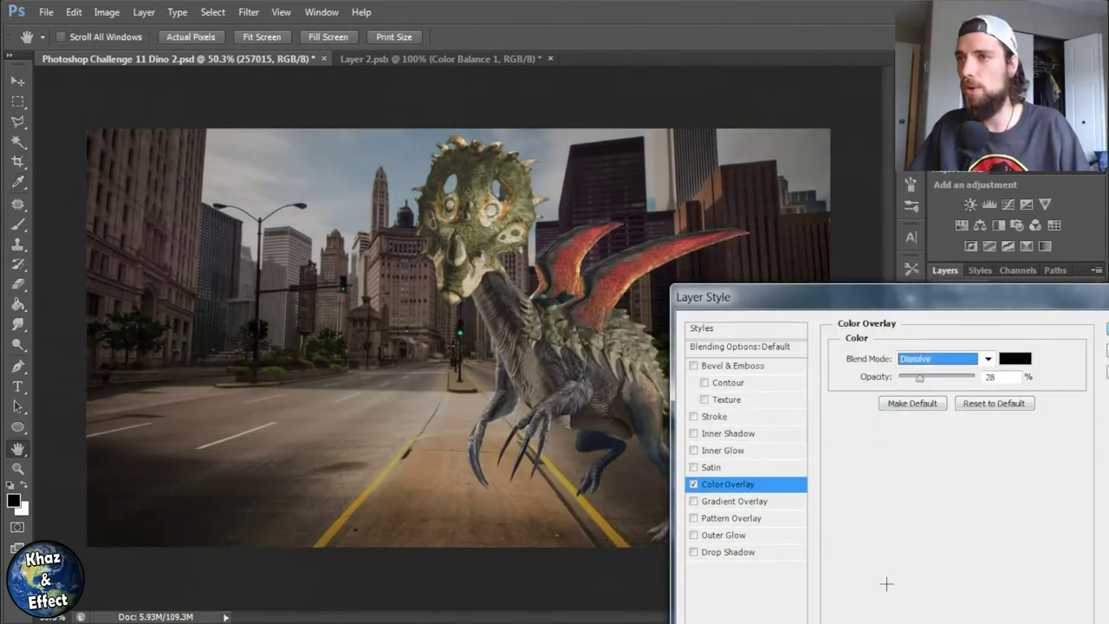
- Cycle through the Color Overlay's blend modes and settle on one that deepens the street's shadows and contrast
key("Down")
key("Down")
key("Down")
key("Down")
key("Down")
key("Down")
key("Down")
key("Down")
key("Down")
key("Down")
key("Down")
key("Down")
key("Down")
key("Down")
key("Down")
key("Down")
key("Down")
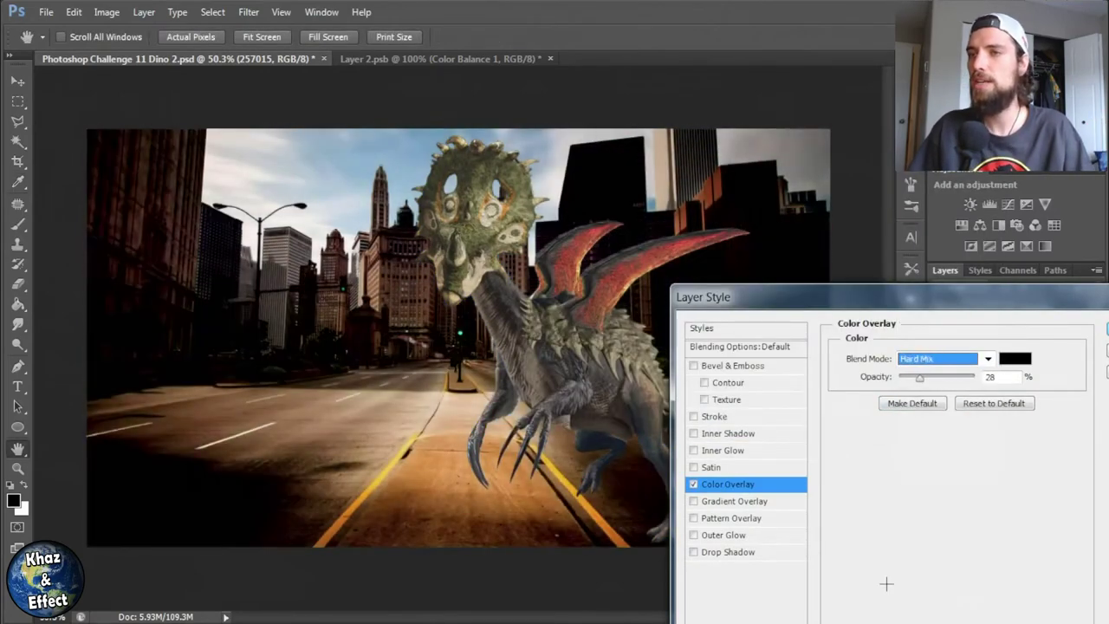
key("Up")
key("Up")
key("Up")
key("Up")
key("Up")
key("Up")
key("Up")
key("Up")
key("Up")
key("Up")
key("Up")
key("Up")
key("Up")
key("Up")
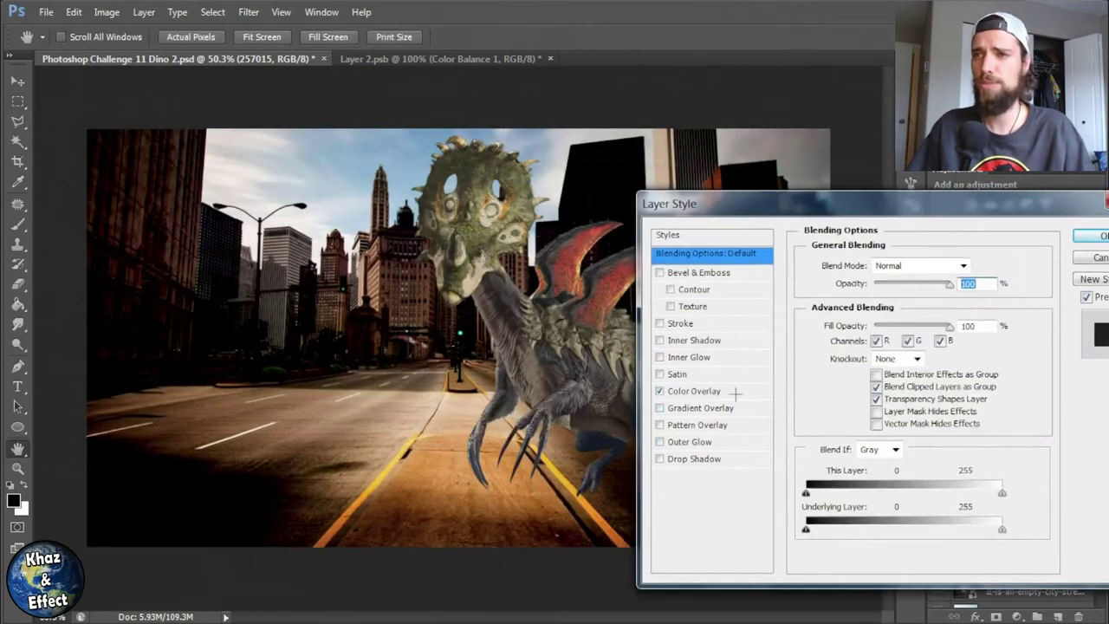
- Add a warm-toned Gradient Overlay to the street layer and reduce its opacity
left_click(700, 407)
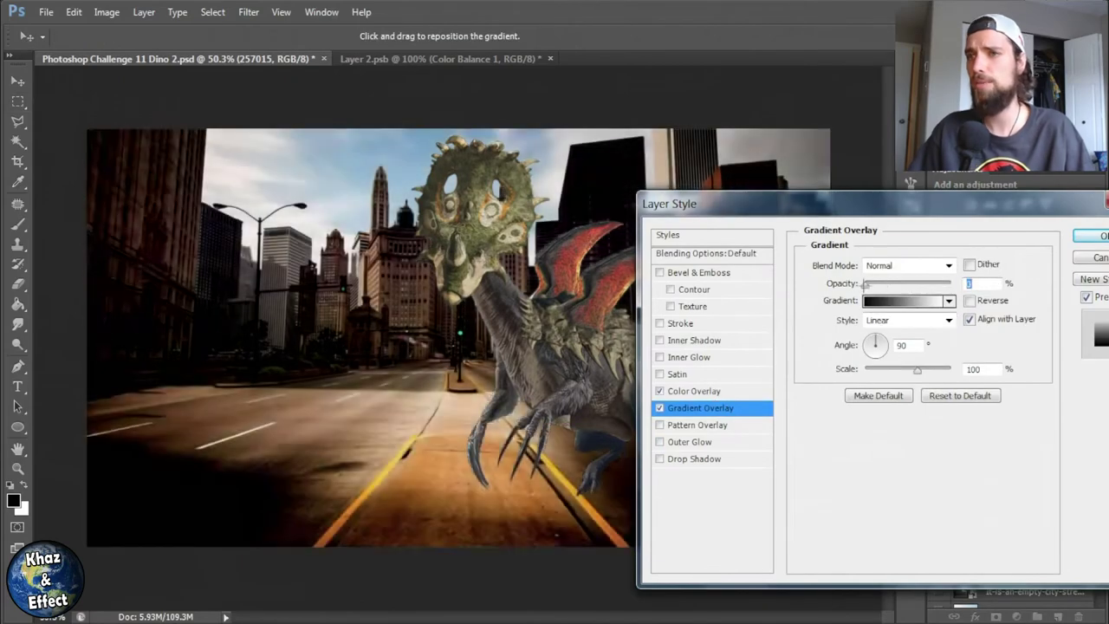
left_click(905, 300)
key("Return")
left_click_drag(950, 283, 881, 283)
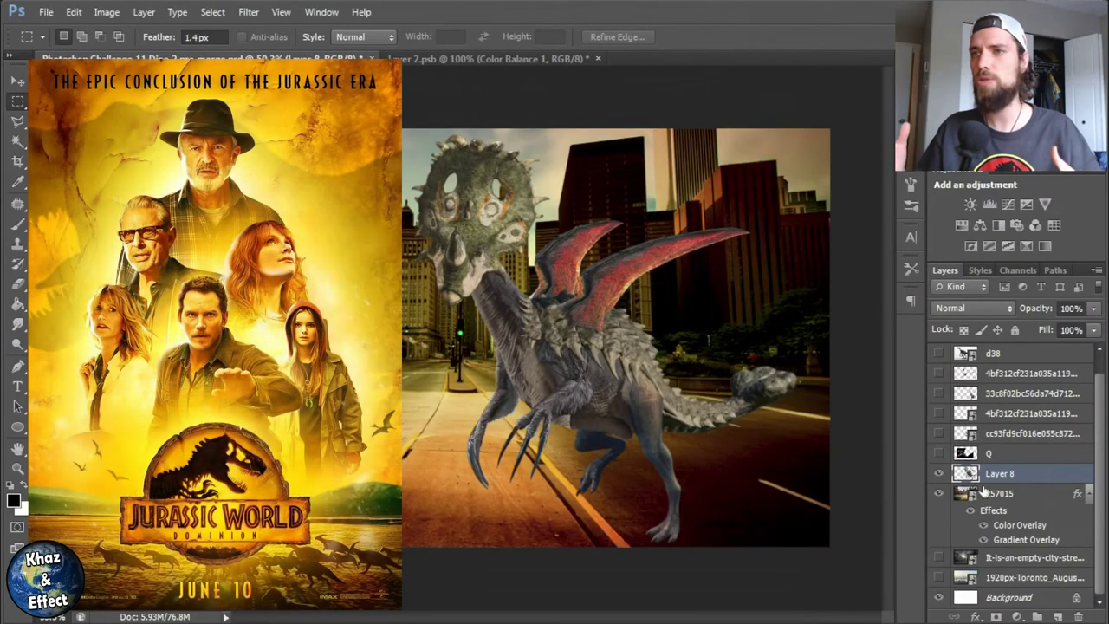
- Add a black Multiply Drop Shadow to the merged dinosaur on Layer 8 with 100% opacity, 11% spread and 40 px size
double_click(984, 491)
left_click_drag(519, 240, 941, 171)
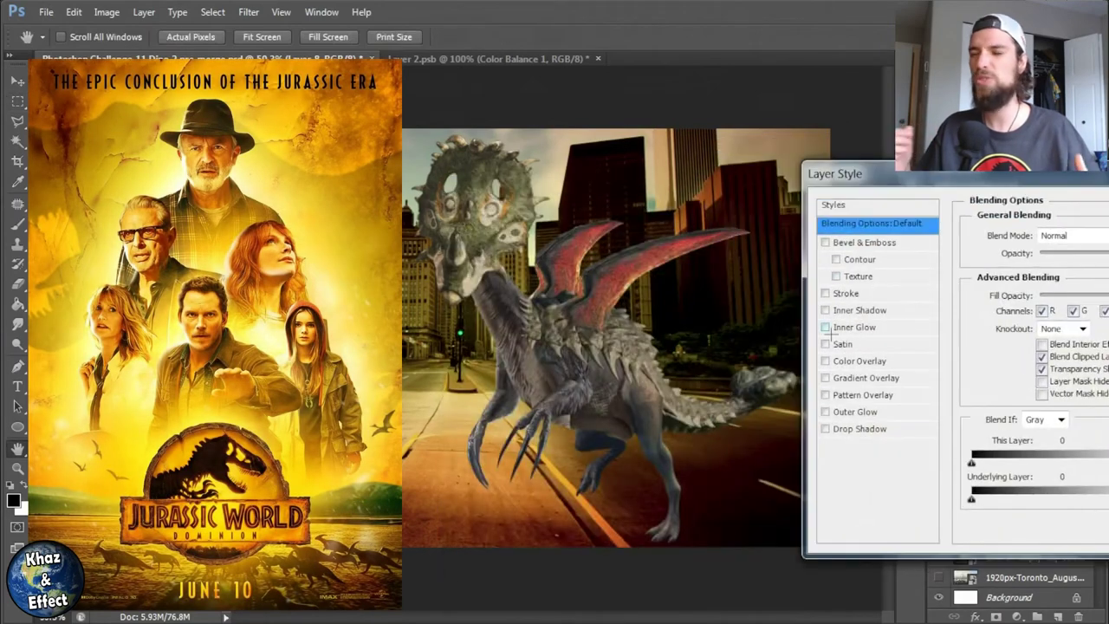
left_click(861, 425)
left_click_drag(867, 169, 811, 162)
left_click_drag(994, 289, 1040, 281)
left_click_drag(1017, 325, 990, 326)
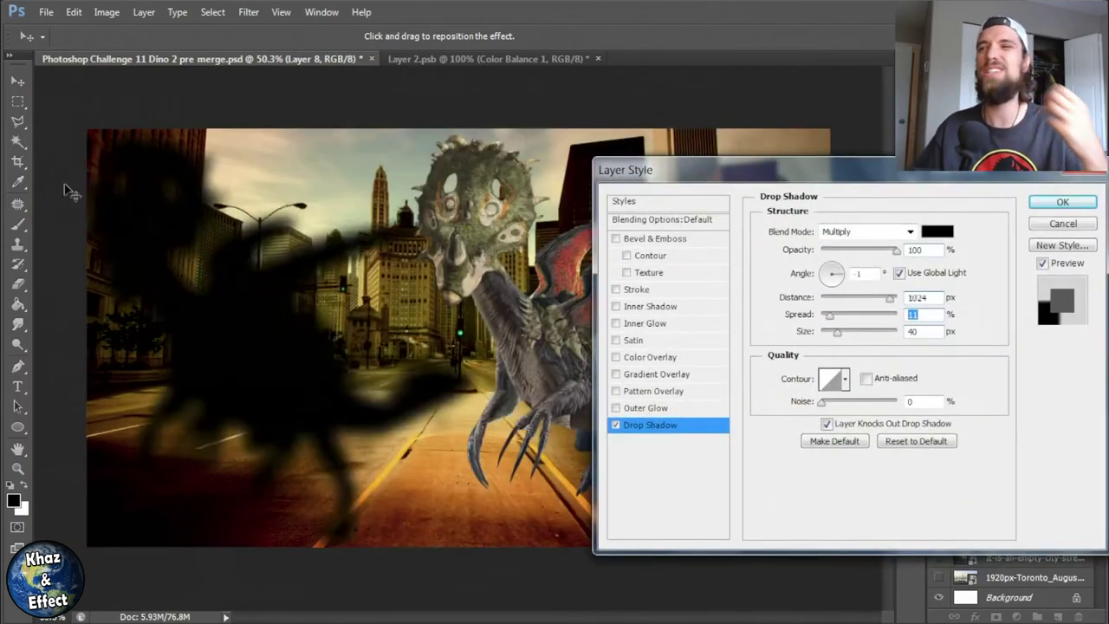
- Cast the dinosaur's drop shadow onto the road with angle 103°, distance 778 px, spread 36%, size 250 px and opacity 77%
key("Down")
key("Down")
key("Down")
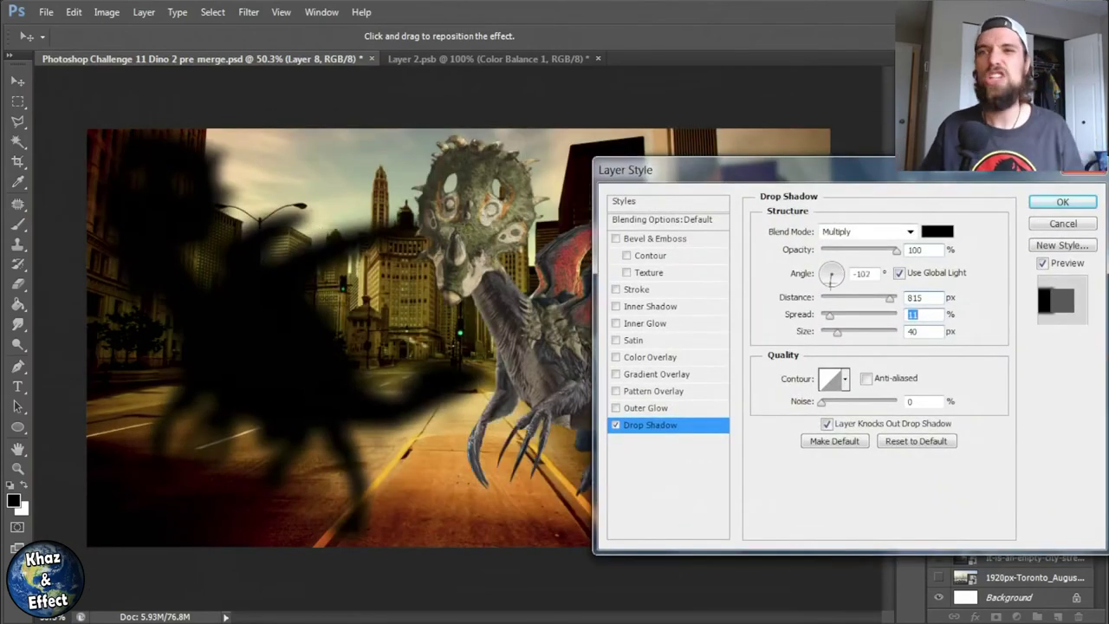
mouse_move(837, 332)
left_mouse_down()
mouse_move(898, 332)
mouse_move(847, 315)
left_mouse_up()
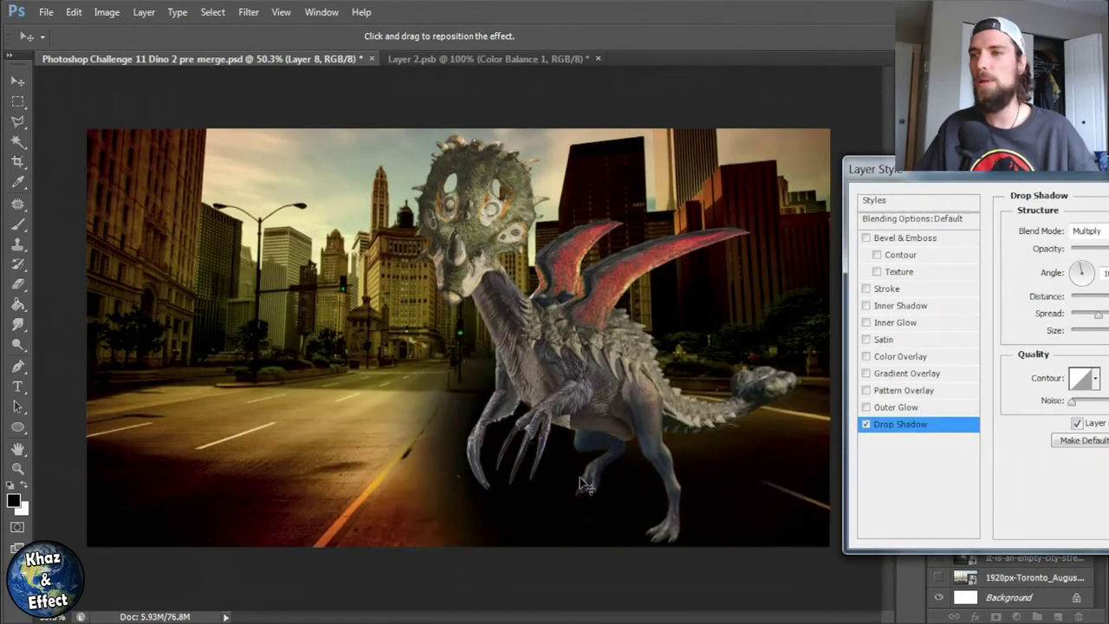
left_click_drag(606, 502, 576, 455)
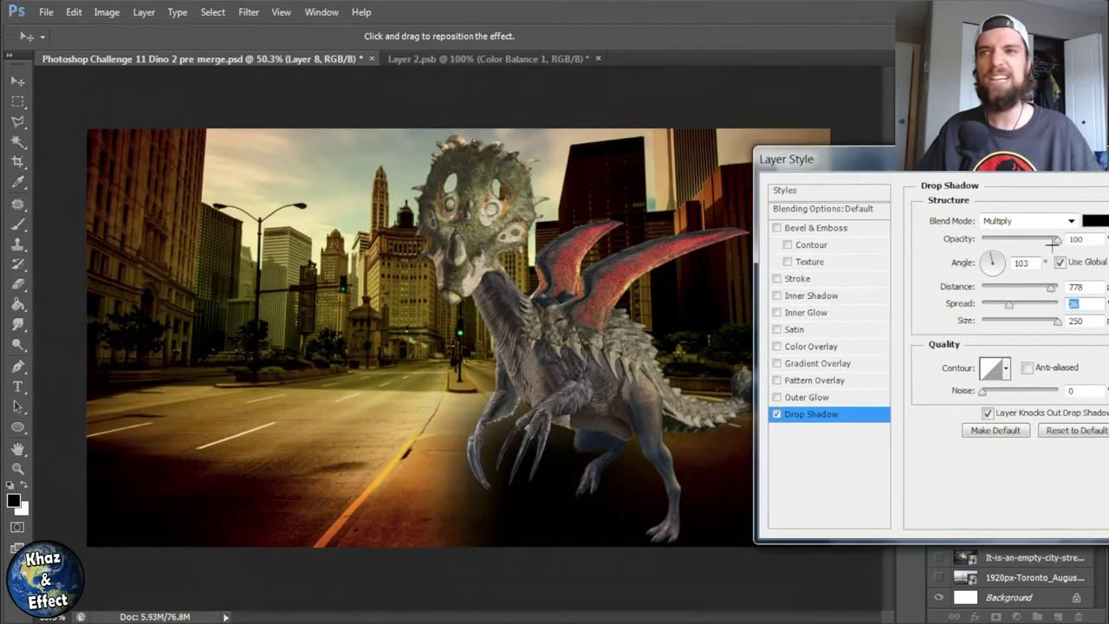
left_click_drag(1053, 240, 1039, 243)
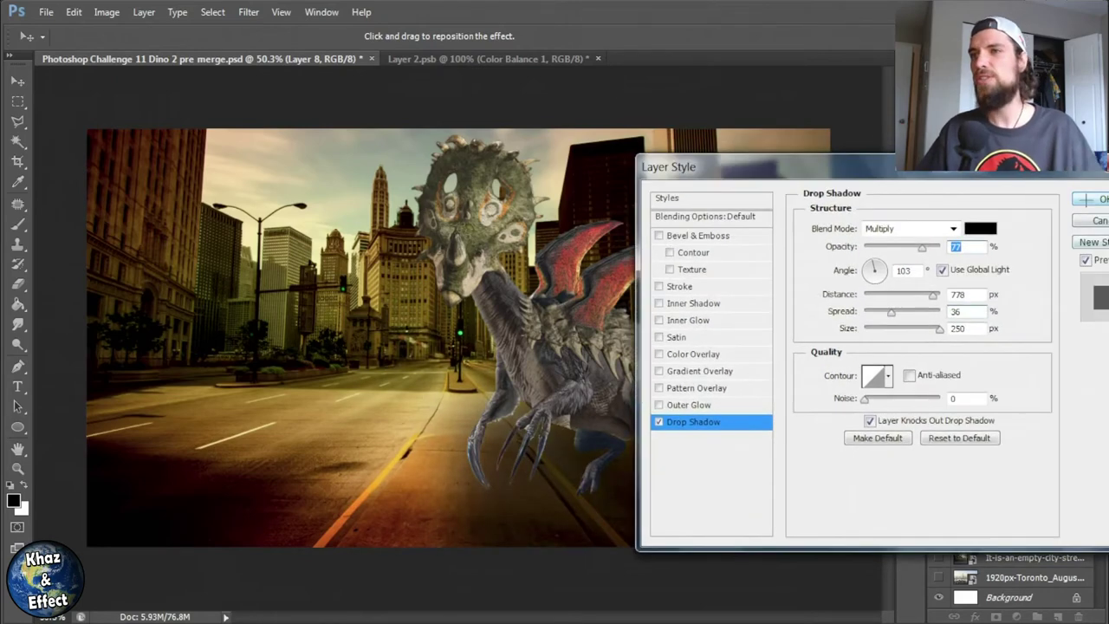
- Enable a smooth Inner Bevel on the dinosaur with depth 1% and size 0 px
left_click(693, 252)
left_click(697, 235)
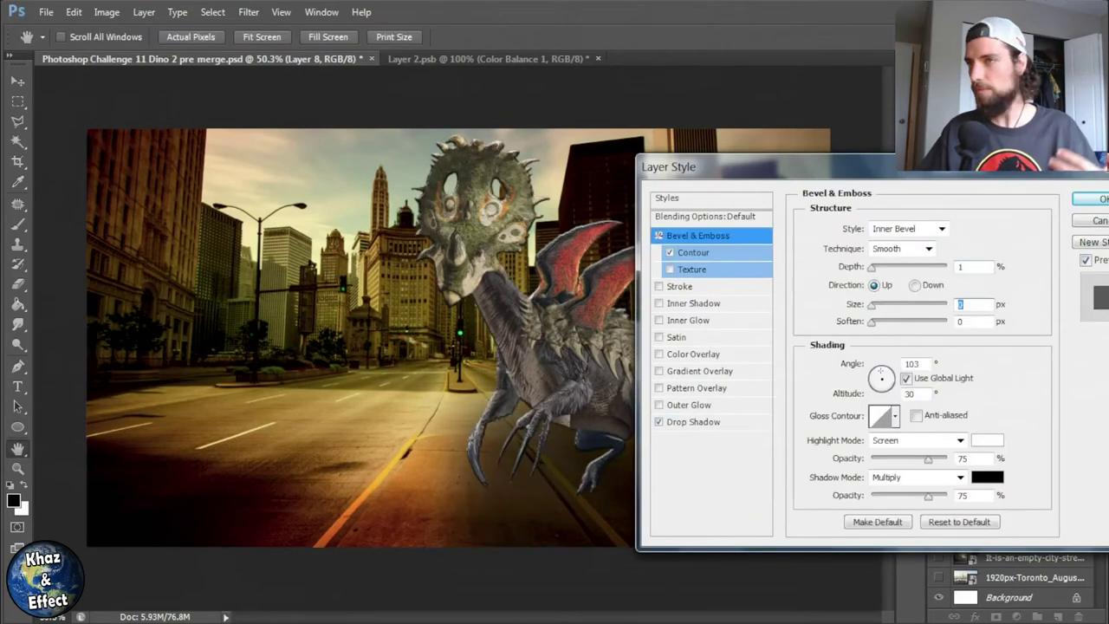
- Try a 3 px black outside Stroke and an Outer Glow on the dinosaur
left_click(688, 289)
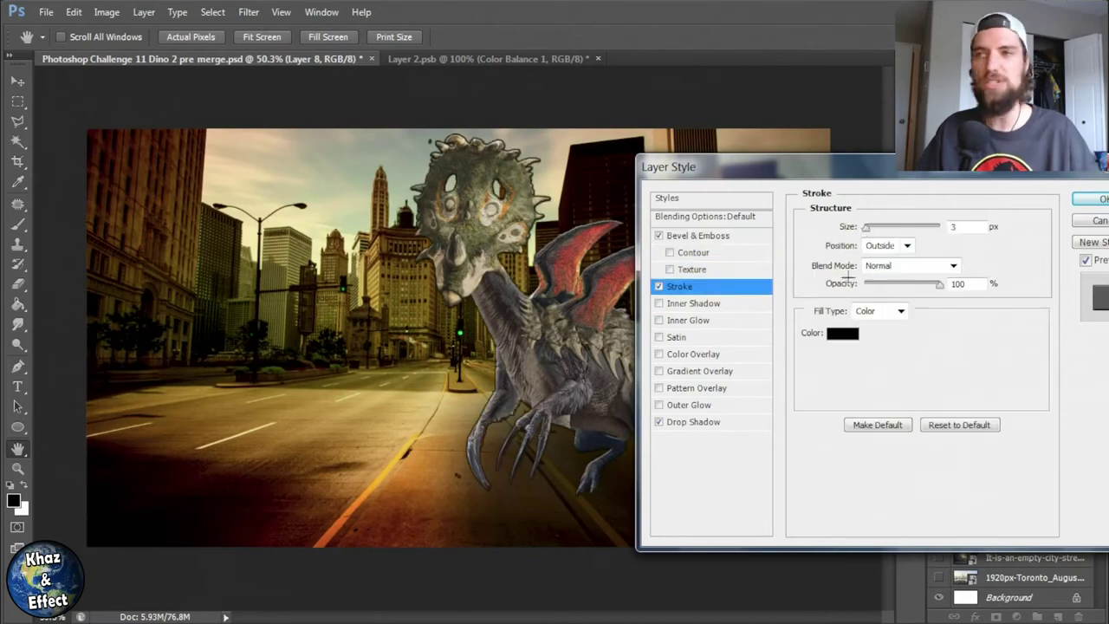
left_click(684, 404)
left_click_drag(897, 247, 895, 248)
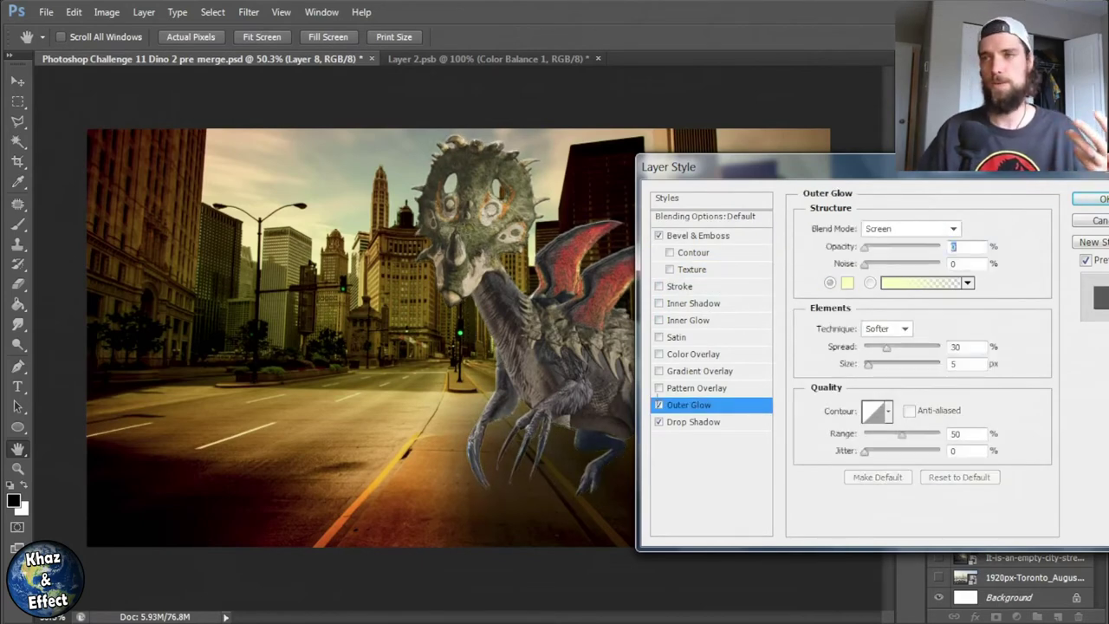
left_click(658, 404)
- Add a Multiply Inner Shadow to the dinosaur with opacity 41%, distance 16 px and size 16 px, and apply the layer styles
left_click(659, 303)
left_click(871, 247)
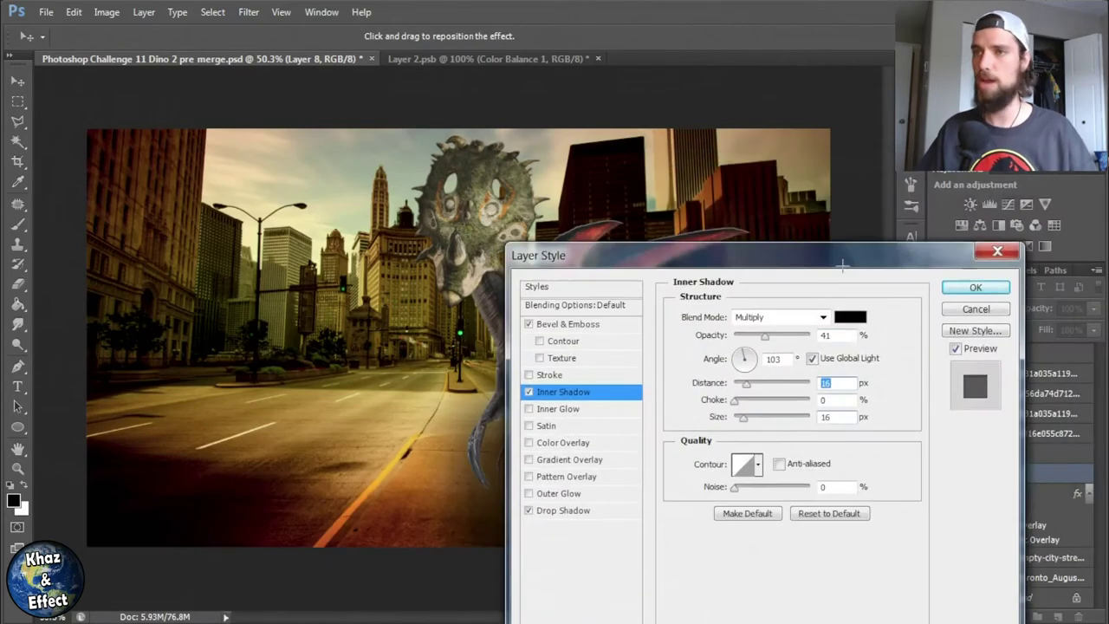
key("Return")
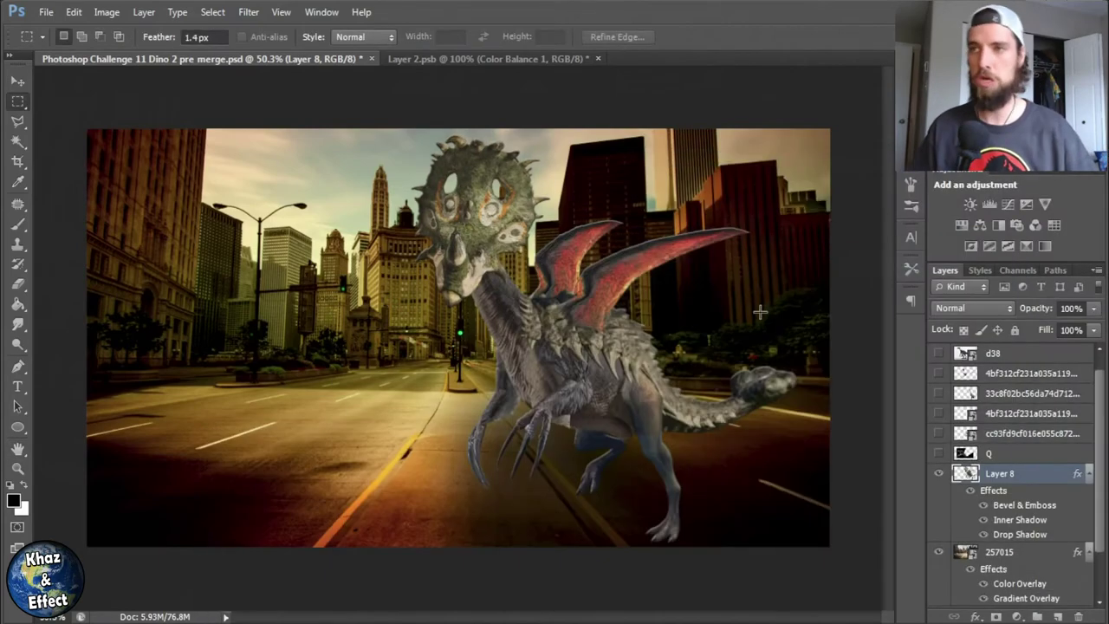
- Stretch the dinosaur slightly wider on its head side
key("ctrl+t")
left_click_drag(404, 340, 390, 344)
key("Return")
key("ctrl+t")
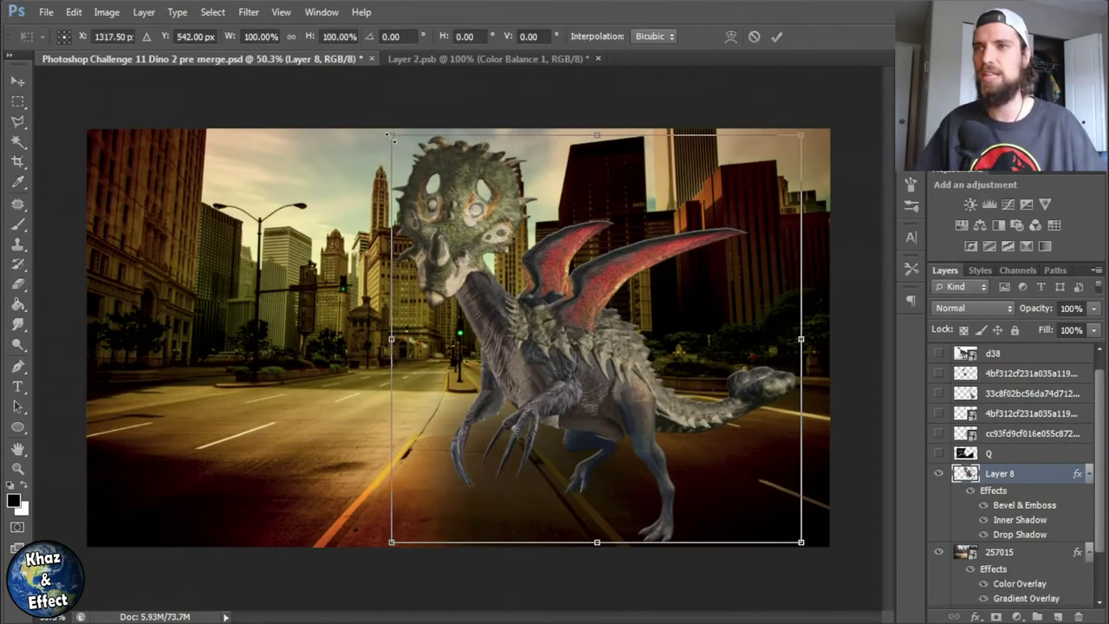
key("Return")
- Scale the dinosaur down to about 95.3% and shift it toward the street's right side
key("ctrl+t")
left_click_drag(829, 104, 792, 116)
left_click_drag(675, 364, 694, 369)
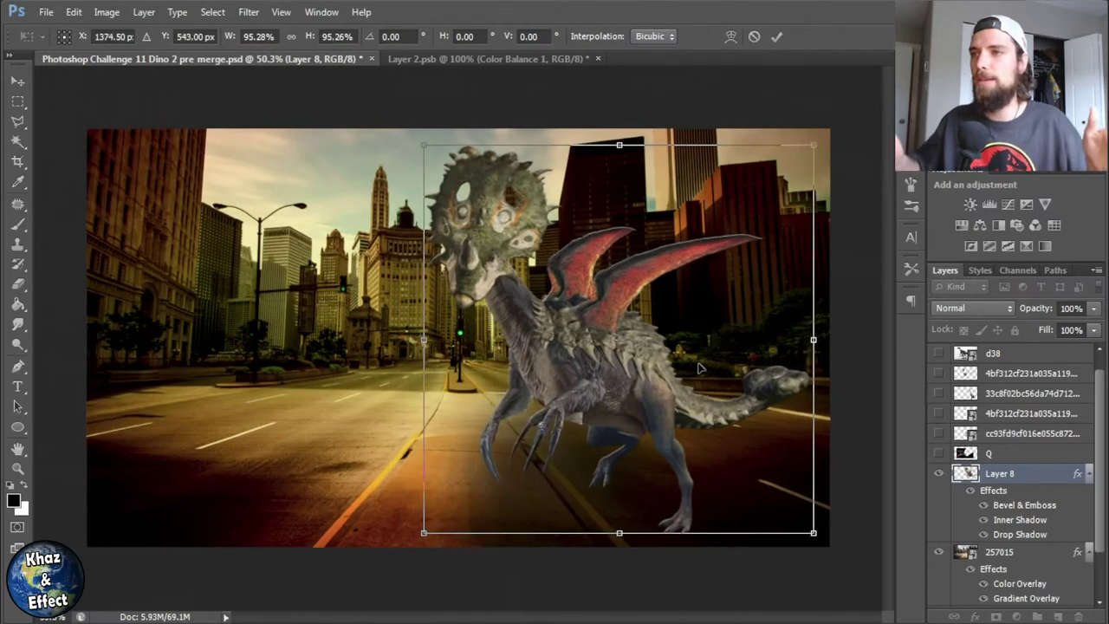
key("Return")
key("m")
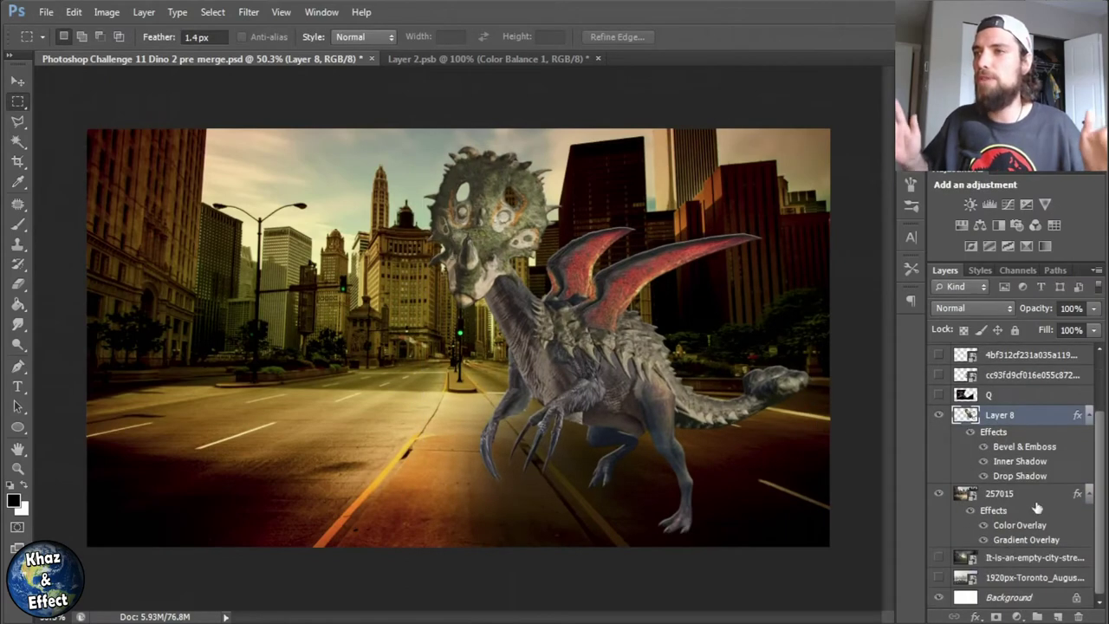
- Add a Color Balance adjustment above the street layer, pushing midtones about +46 toward red and strongly toward blue for a purple tint
left_click(980, 225)
left_click_drag(673, 244, 707, 252)
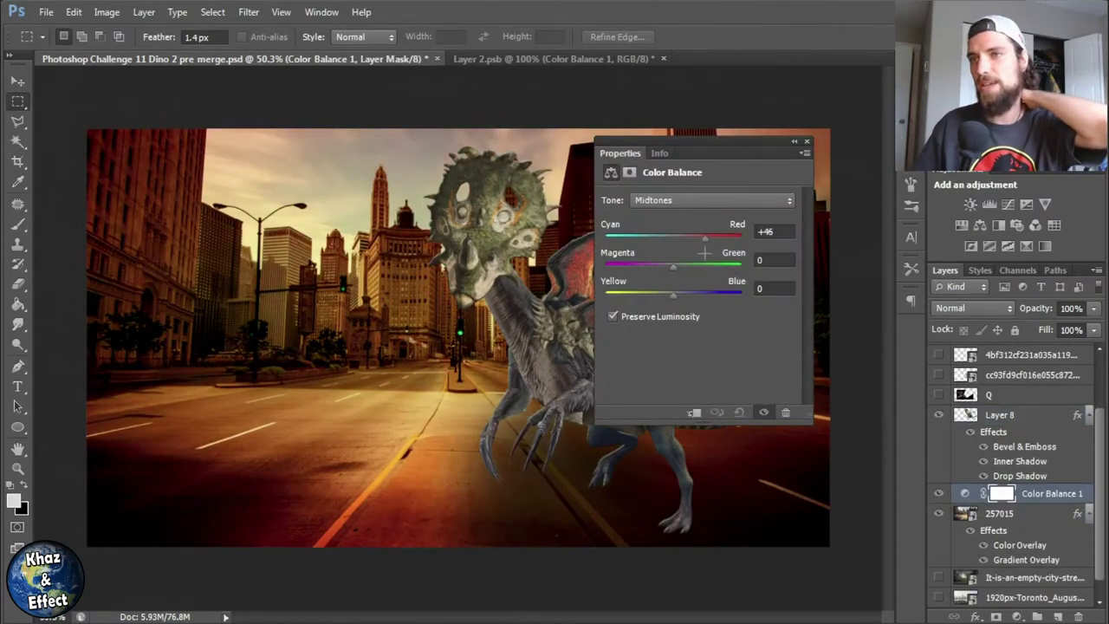
left_click_drag(719, 294, 741, 293)
left_click_drag(674, 265, 685, 234)
left_click(691, 200)
left_click(692, 233)
left_click(807, 141)
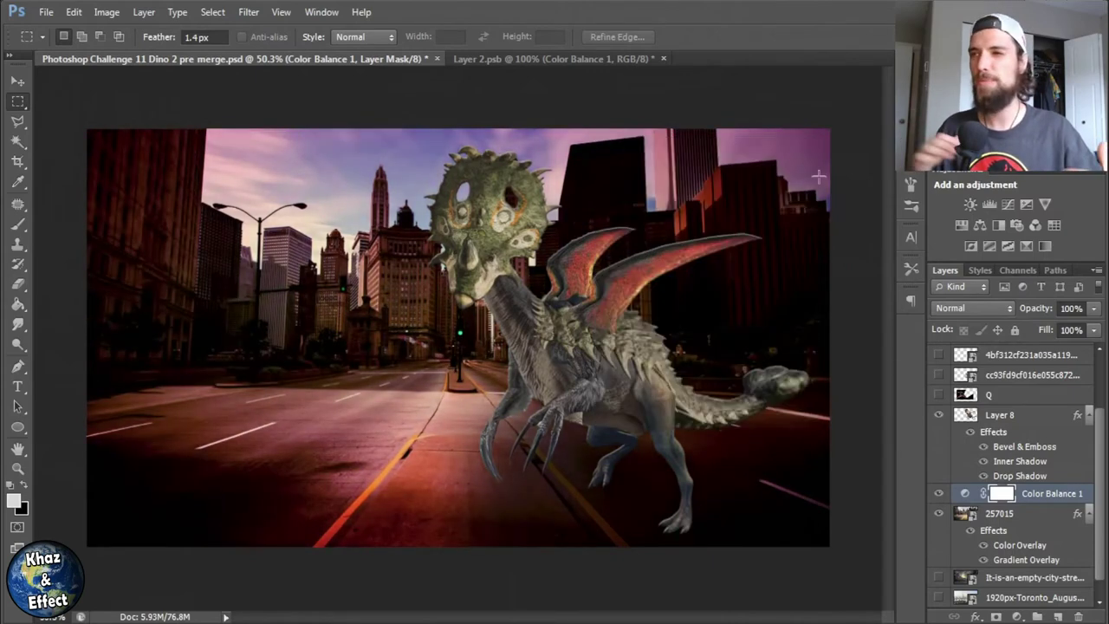
- Push the street's Color Balance midtones to +100 blue with a purple cast and merge the adjustment with the street layer
double_click(1002, 493)
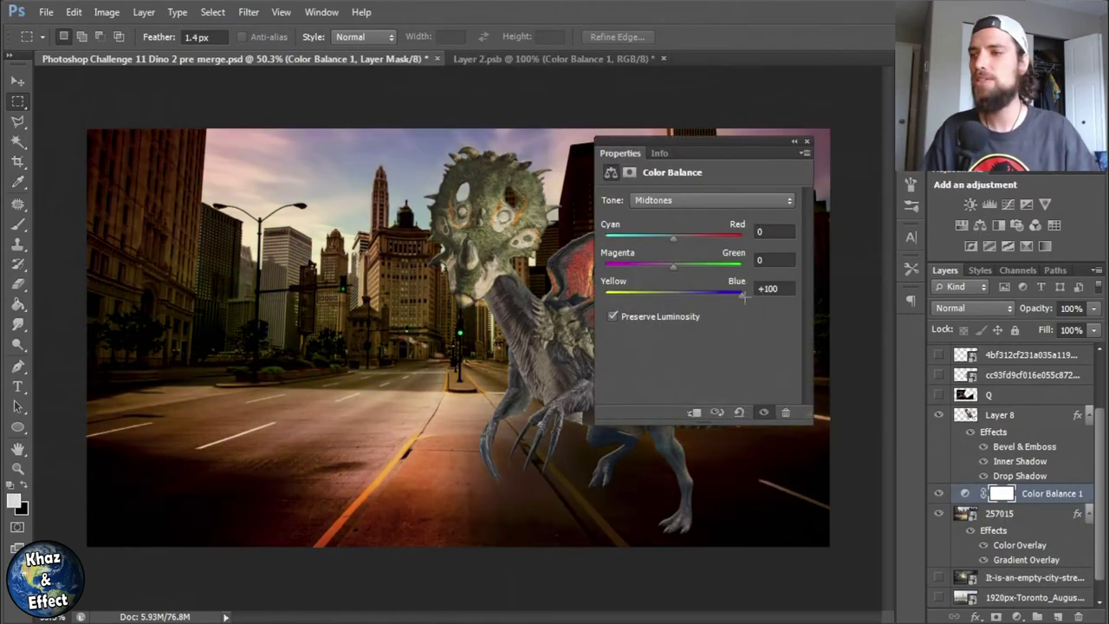
left_click_drag(682, 268, 683, 235)
left_click(797, 143)
left_click(1039, 514, "shift")
right_click(1044, 514)
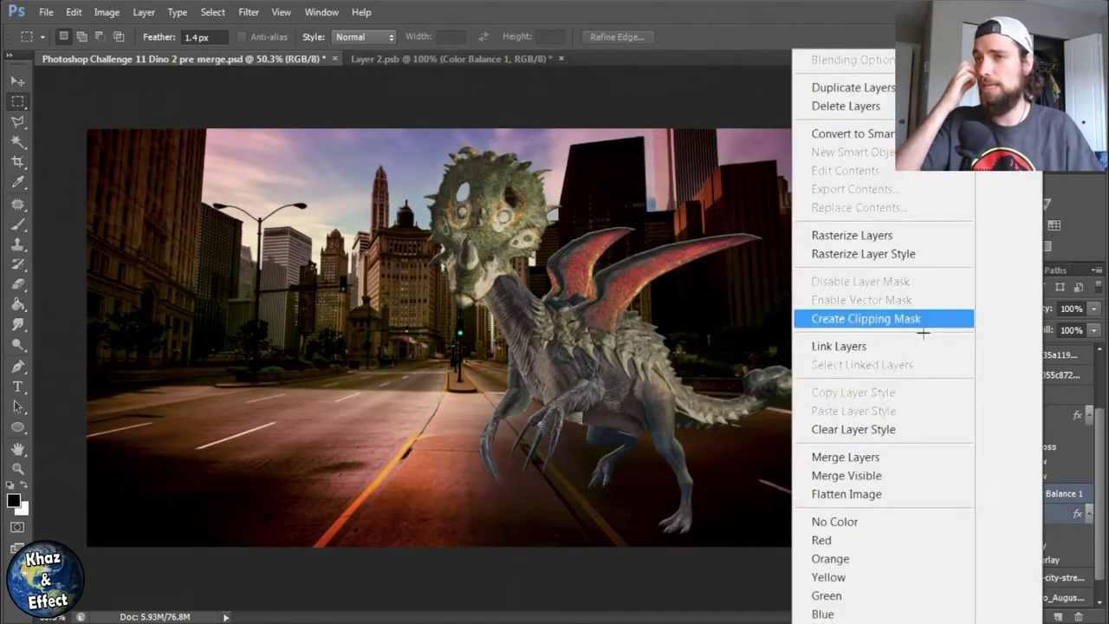
left_click(858, 458)
- Add a Color Balance adjustment above the dinosaur with midtones at -2 on Magenta–Green and +12 on Yellow–Blue
left_click(1005, 459)
left_click(979, 224)
left_click_drag(716, 292, 678, 292)
left_click_drag(724, 153, 844, 254)
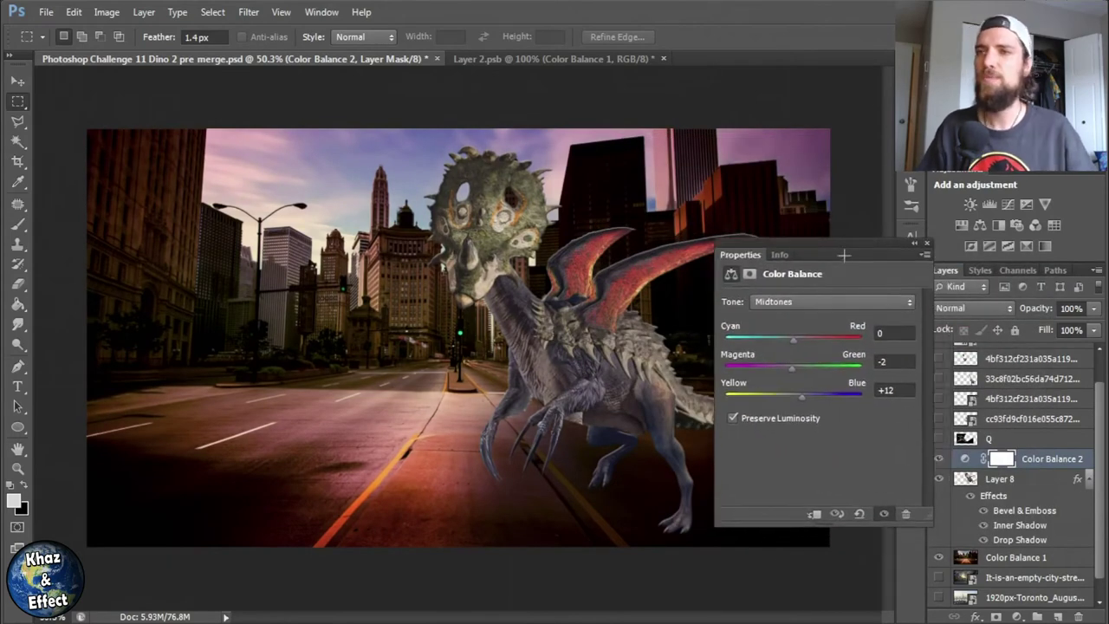
left_click(925, 247)
- Open Photoshop Challenge 11 Dino 2.psd and step the pre-merge document back to its separate dinosaur layers
left_click(46, 13)
left_click(671, 368)
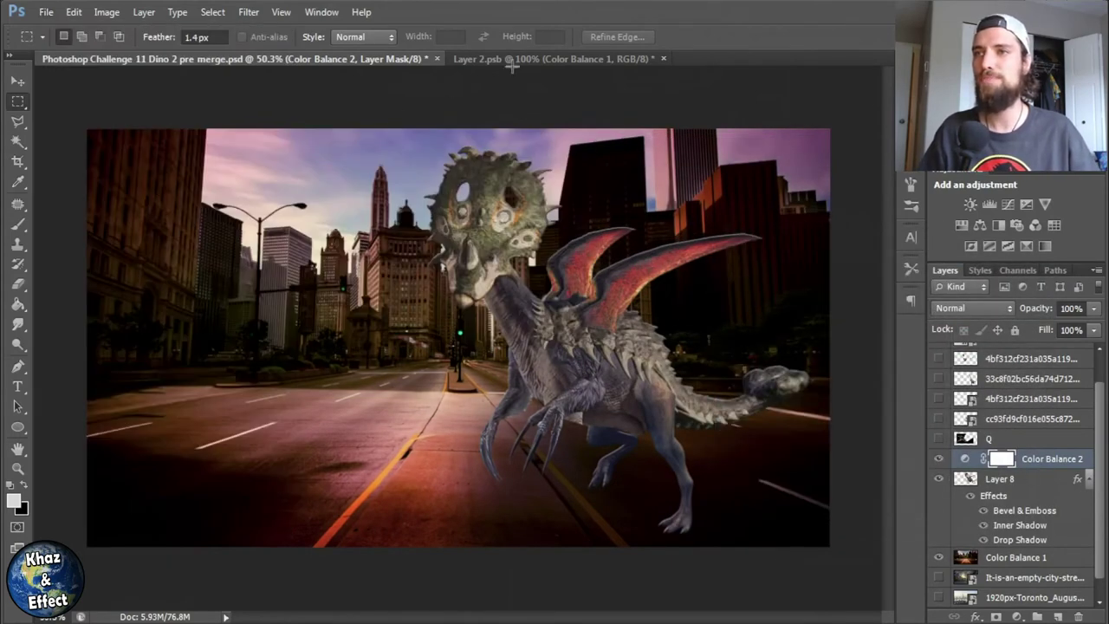
left_click(46, 13)
mouse_move(173, 141)
left_click(460, 144)
key("ctrl+Tab")
key("ctrl+alt+z")
key("ctrl+alt+z")
key("ctrl+alt+z")
key("ctrl+alt+z")
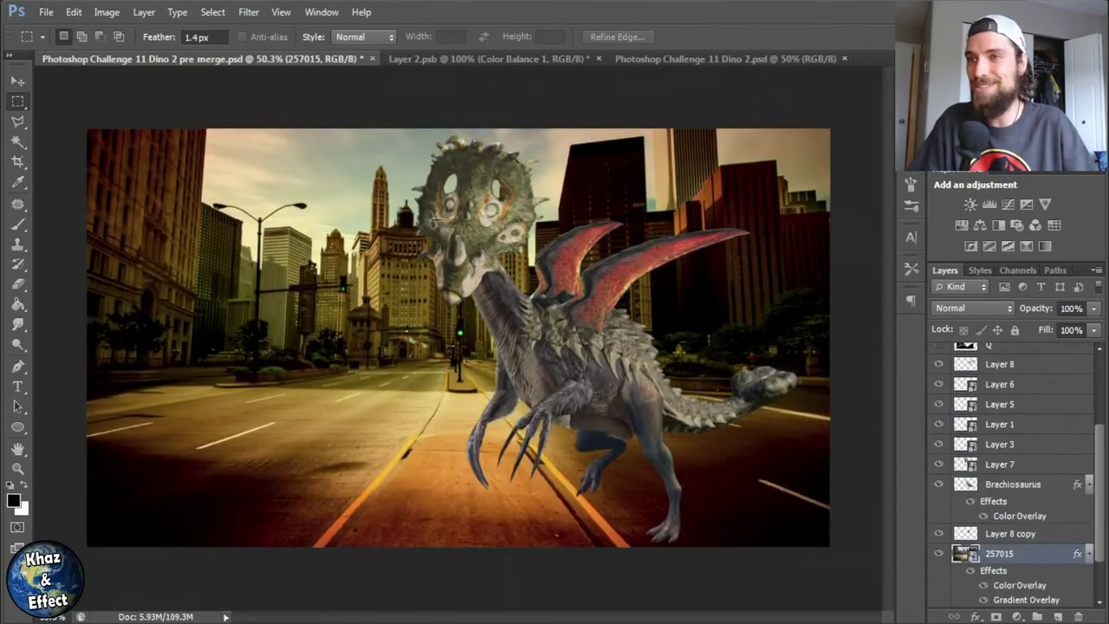
- Open the contents of the head's smart object, Layer 7, and shift its Color Balance midtones toward blue and shadows toward magenta
scroll(1021, 468, "up", 1)
double_click(944, 488)
key("Escape")
double_click(964, 484)
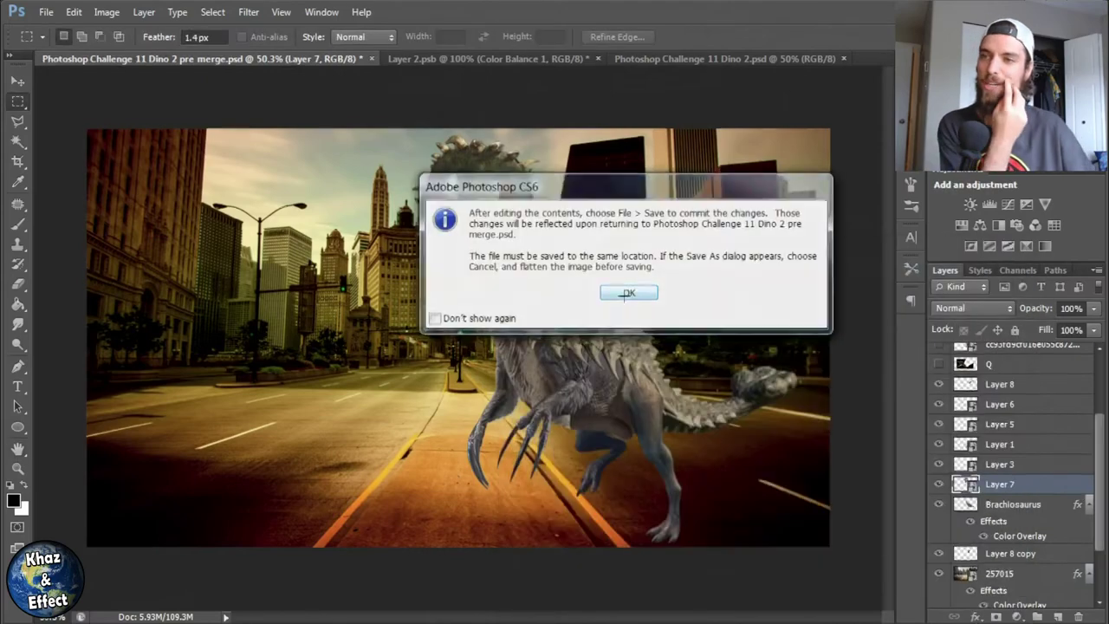
left_click(626, 292)
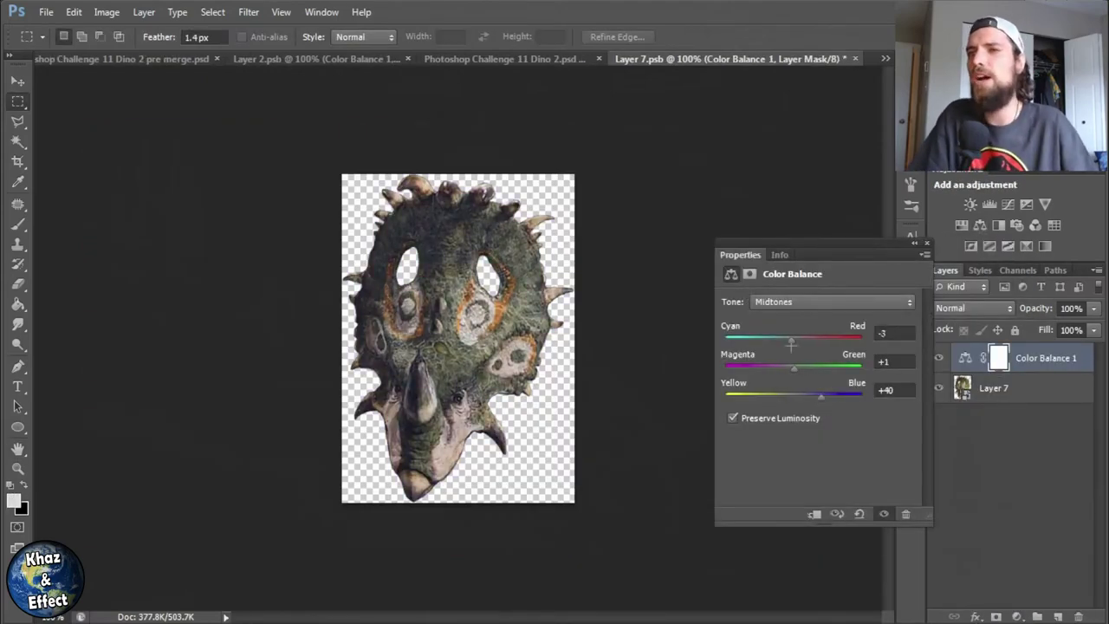
left_click(840, 401)
left_click(807, 340)
left_click(790, 301)
left_click(790, 314)
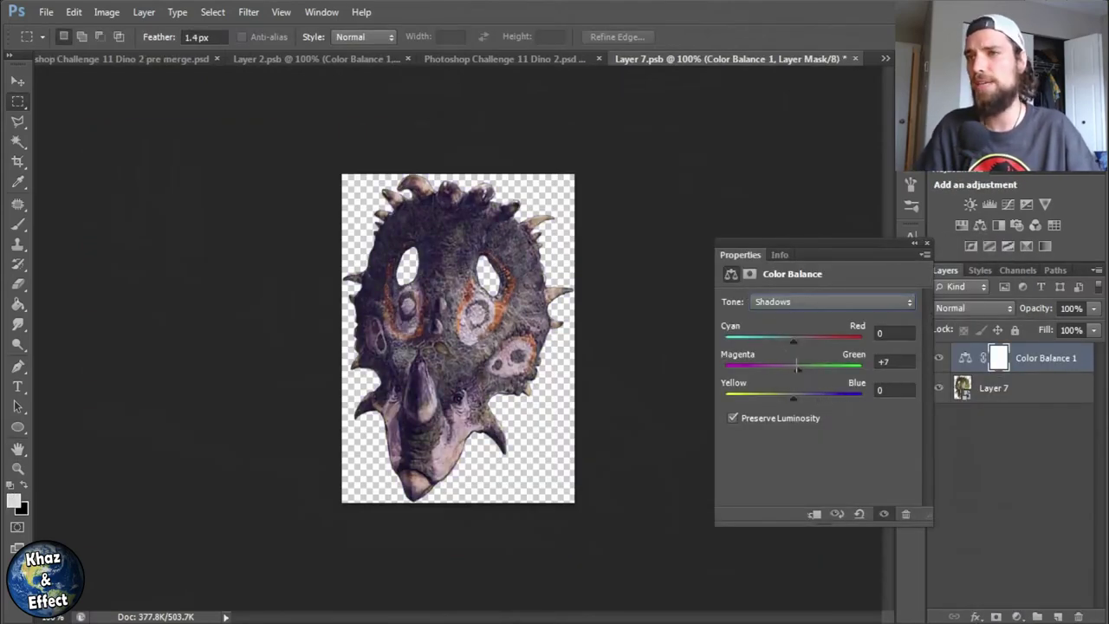
left_click_drag(796, 371, 745, 371)
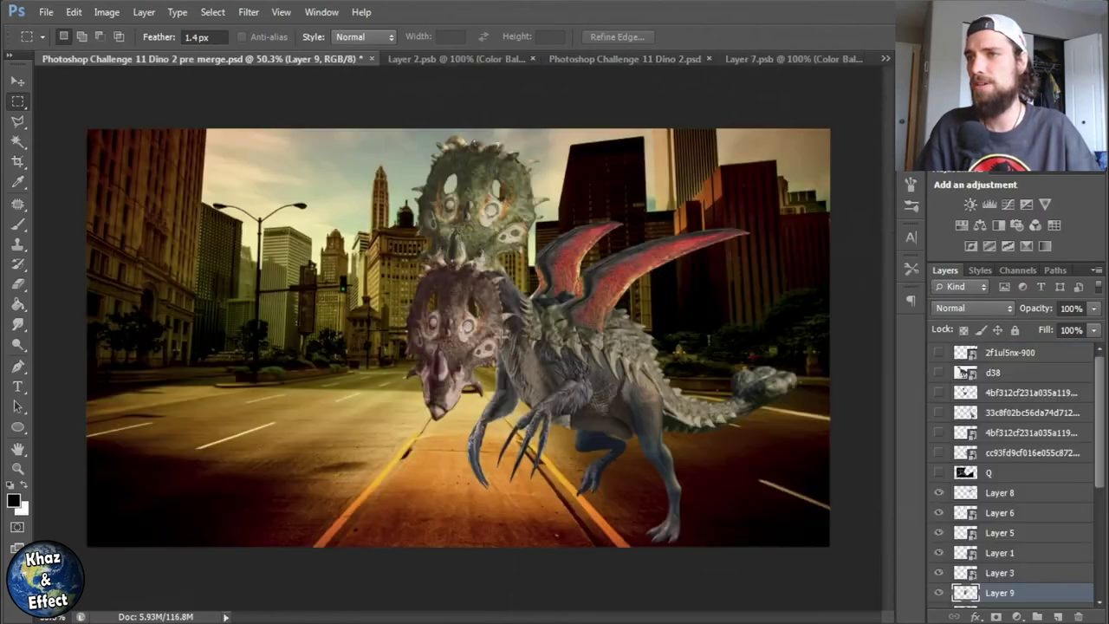
- Move the recolored head copy up over the dinosaur's original head and resize it to fit the neck
key("ctrl+t")
left_click_drag(503, 347, 503, 251)
scroll(503, 234, "up", 2)
scroll(502, 250, "up", 2)
left_click_drag(524, 322, 533, 334)
key("Return")
key("m")
scroll(938, 578, "down", 1)
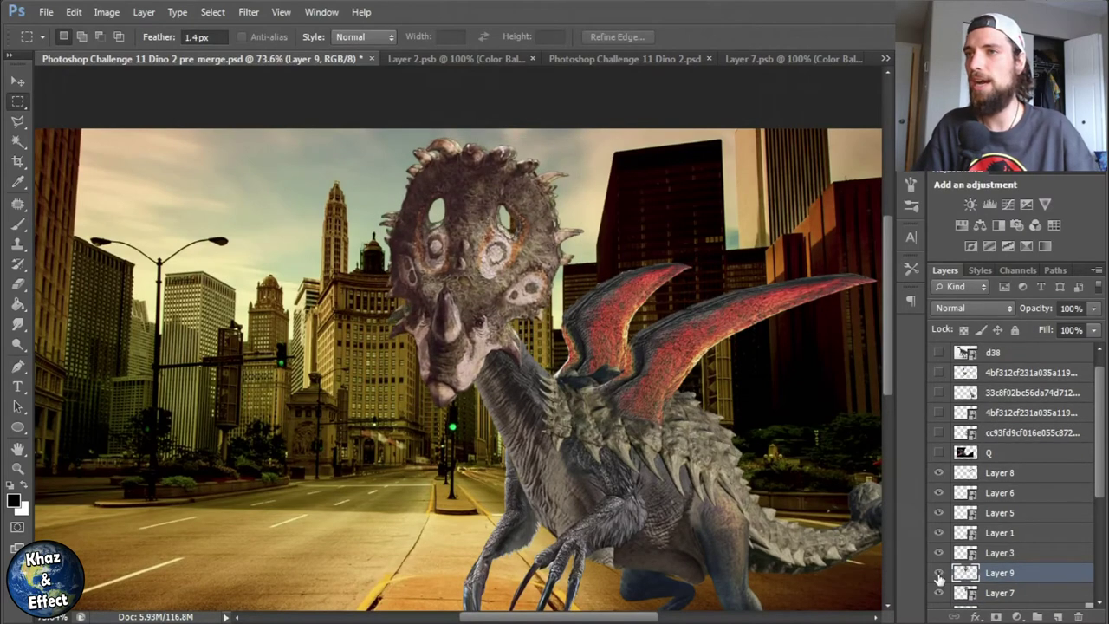
- Hide the original head layer and reduce the recolored head's height slightly while adjusting its width
scroll(631, 379, "down", 2)
key("ctrl+t")
left_click_drag(481, 116, 481, 132)
left_click_drag(410, 226, 406, 225)
key("Return")
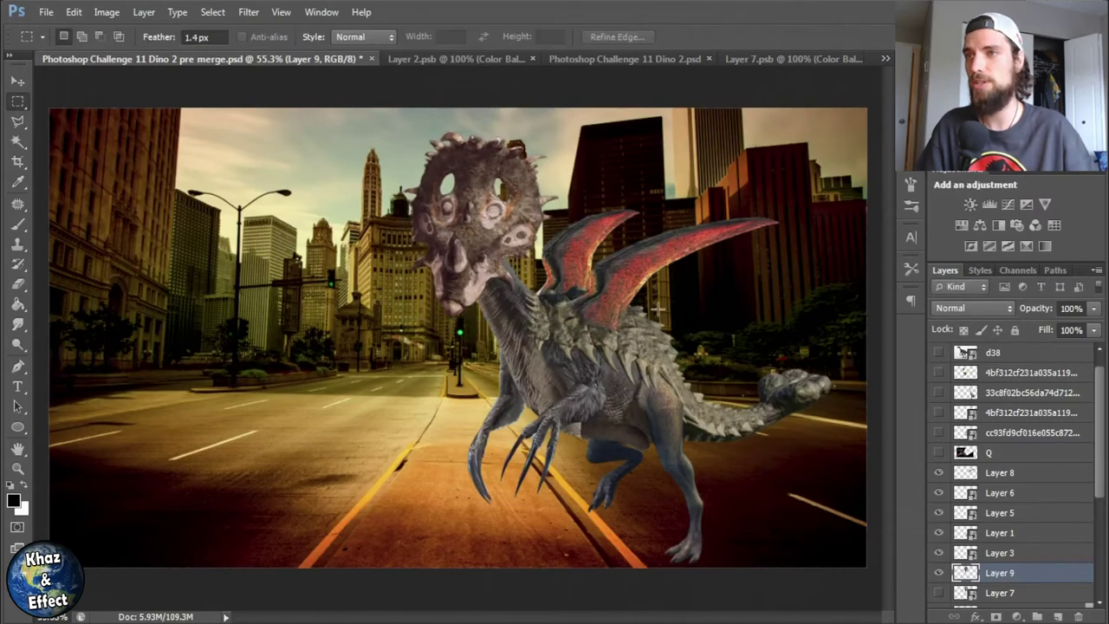
- Select the dinosaur part layers and save the document as Photoshop Challenge 11 Dino 2 pre merge 1.psd
scroll(1005, 476, "down", 5)
scroll(1005, 476, "up", 4)
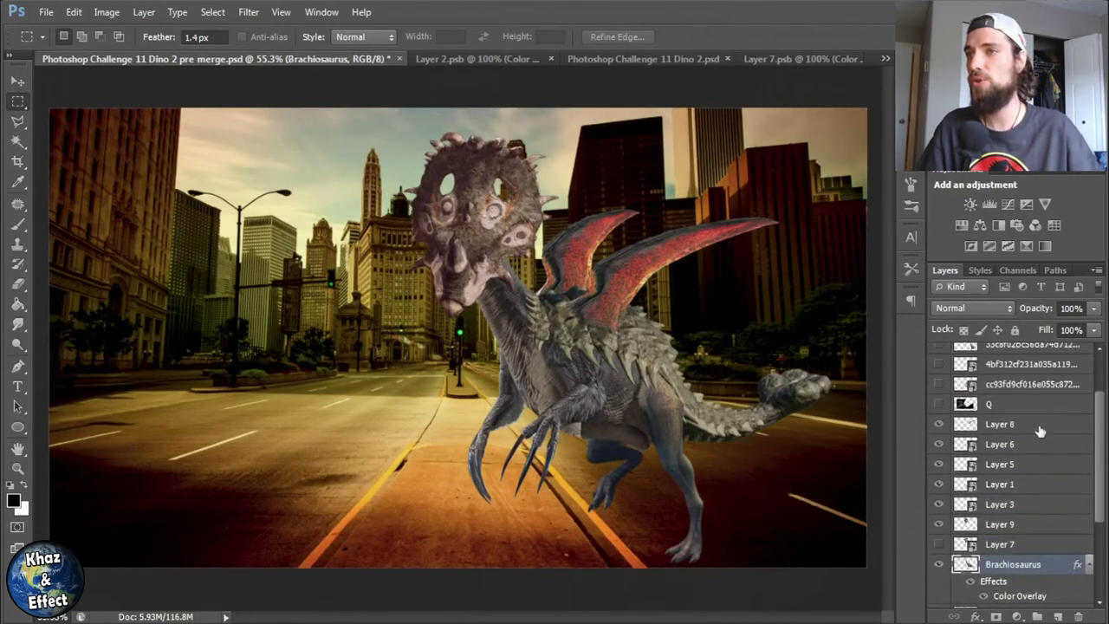
left_click(999, 424)
left_click(999, 544, "shift")
left_click(46, 13)
left_click(78, 243)
type("1")
key("Return")
key("Return")
- Try merging the selected dinosaur layers into one
right_click(997, 450)
left_click(858, 456)
key("ctrl+t")
key("Escape")
key("ctrl+z")
- Add a Multiply Drop Shadow to Layer 8 with opacity 37%, distance 5 px, spread 11% and size 21 px, and copy the style
left_click(1056, 457)
double_click(1055, 457)
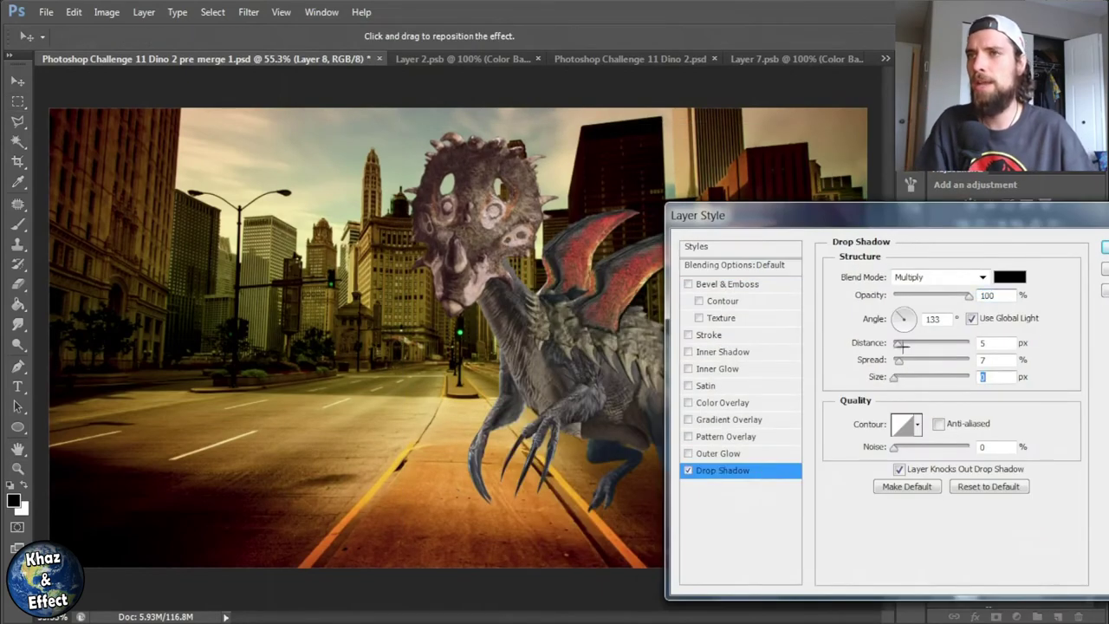
key("Return")
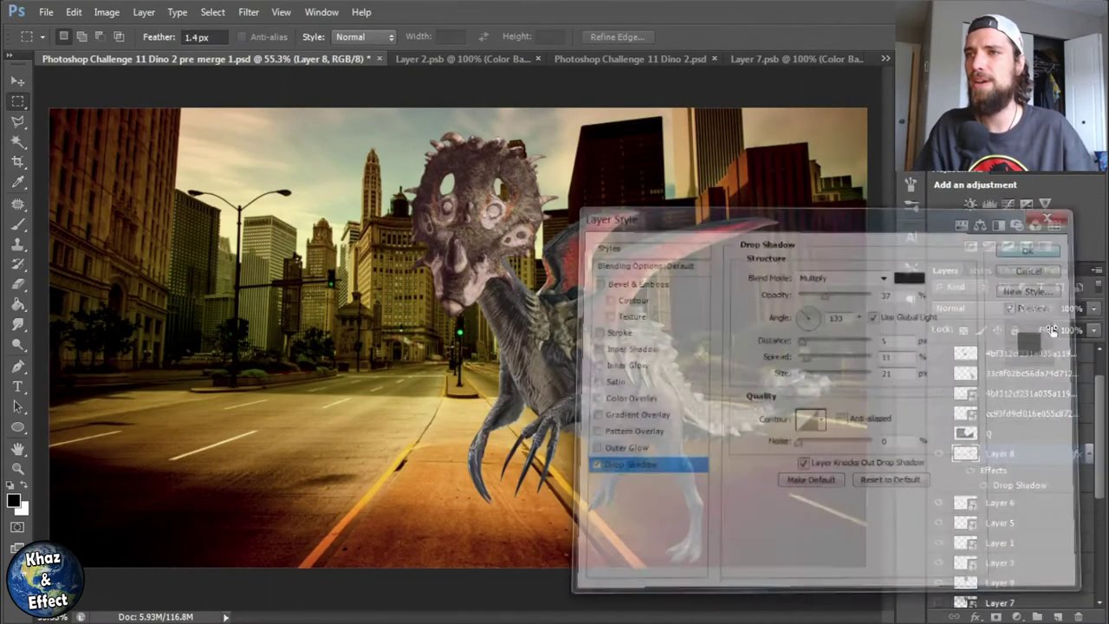
right_click(1040, 453)
left_click(841, 346)
- Paste the copied Drop Shadow style onto Layer 6 and the remaining dinosaur part layers below it
right_click(1040, 503)
left_click(845, 410)
left_click(1050, 517)
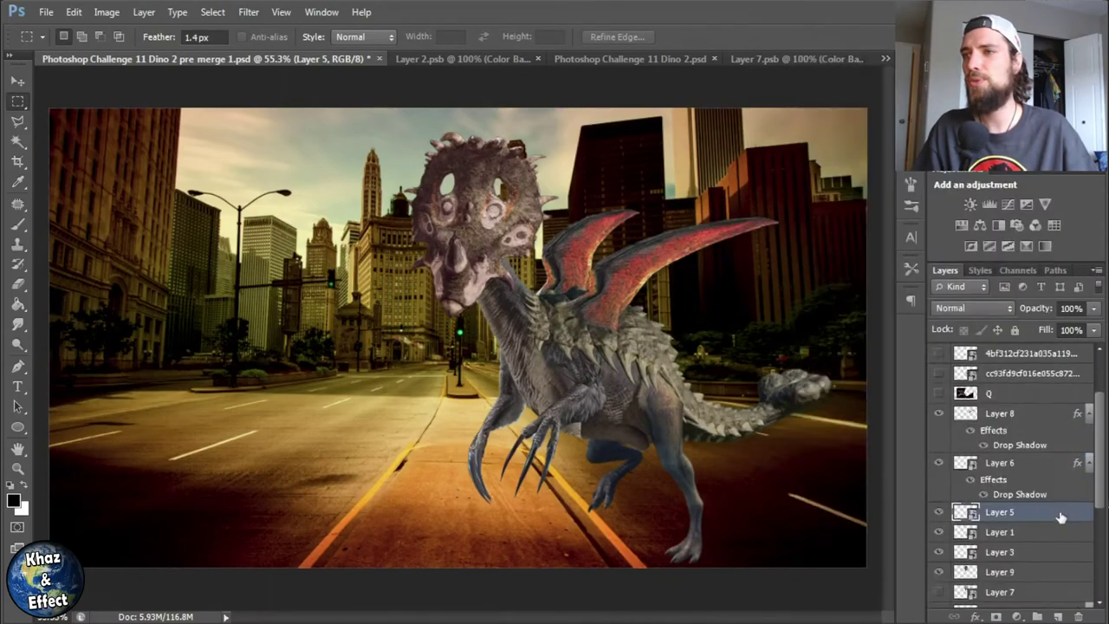
left_click(1040, 572, "shift")
right_click(1040, 512)
left_click(890, 364)
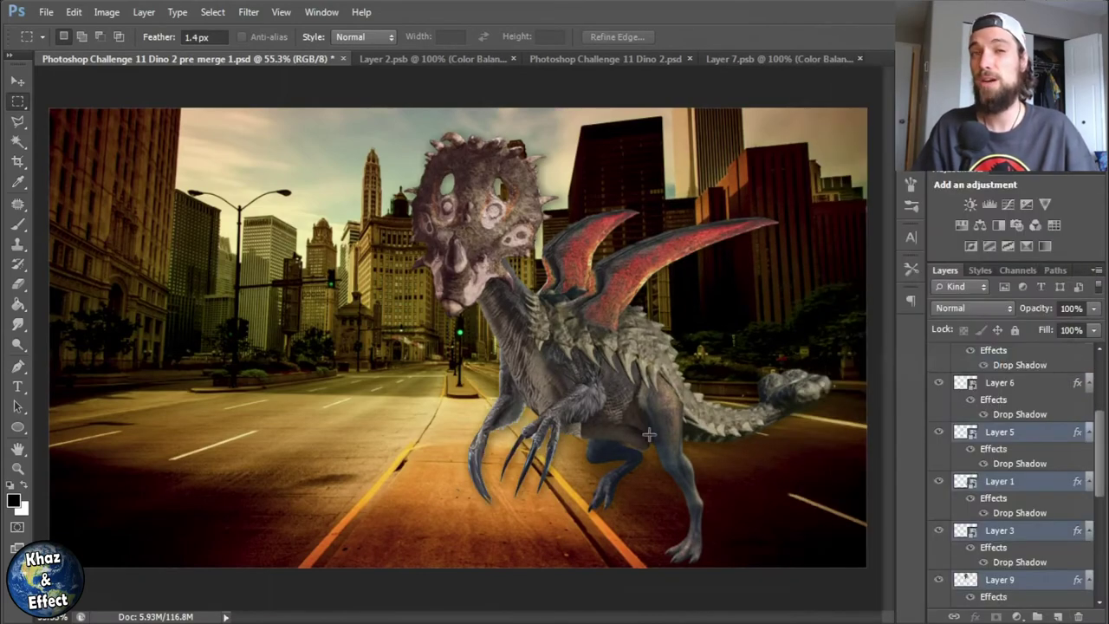
- Hide the recolored head on Layer 9, show the original head on Layer 7 and stretch it slightly wider
scroll(954, 422, "up", 2)
scroll(937, 424, "down", 7)
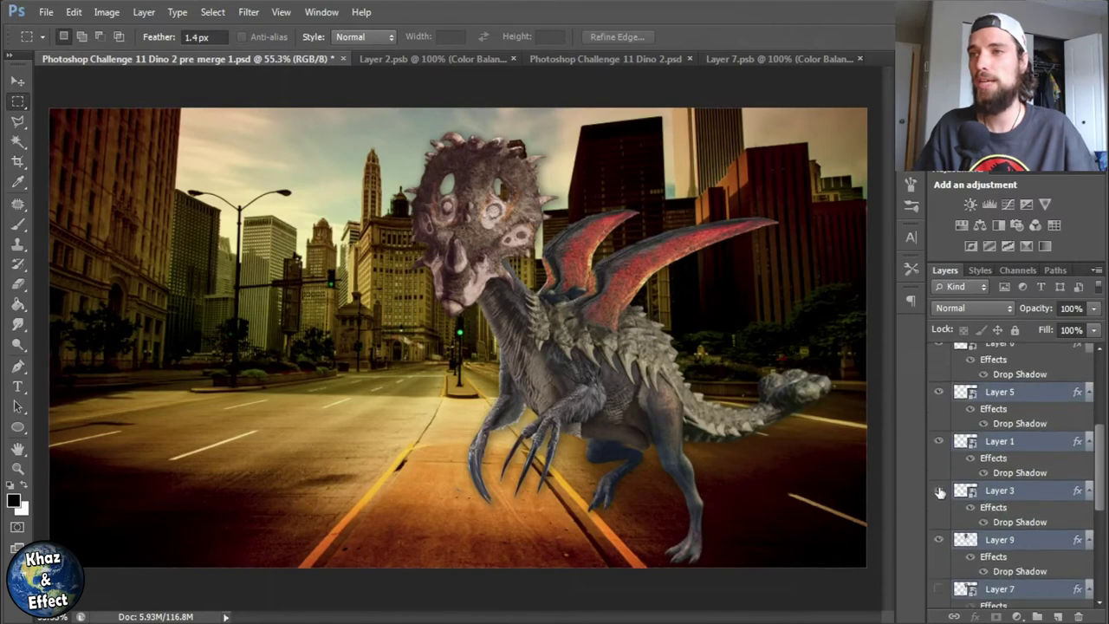
left_click(939, 481)
left_click(1050, 484)
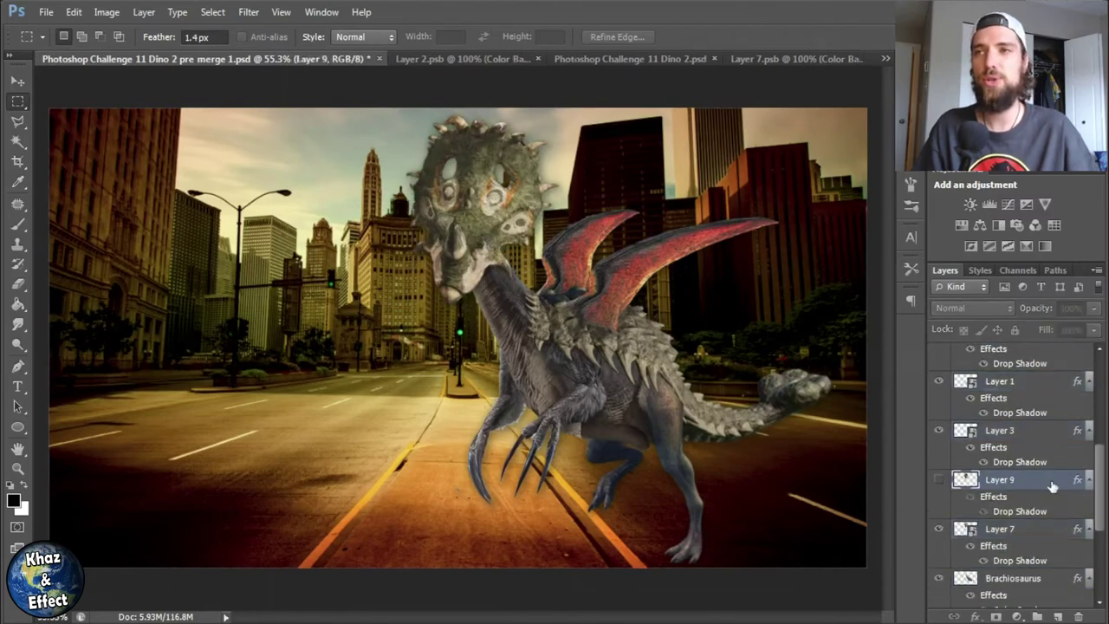
left_click(1015, 530)
key("ctrl+t")
left_click_drag(520, 225, 555, 251)
key("Return")
- Scale all the dinosaur layers together to about 97.7%, then stretch the dinosaur wider on its head side
scroll(1002, 440, "up", 8)
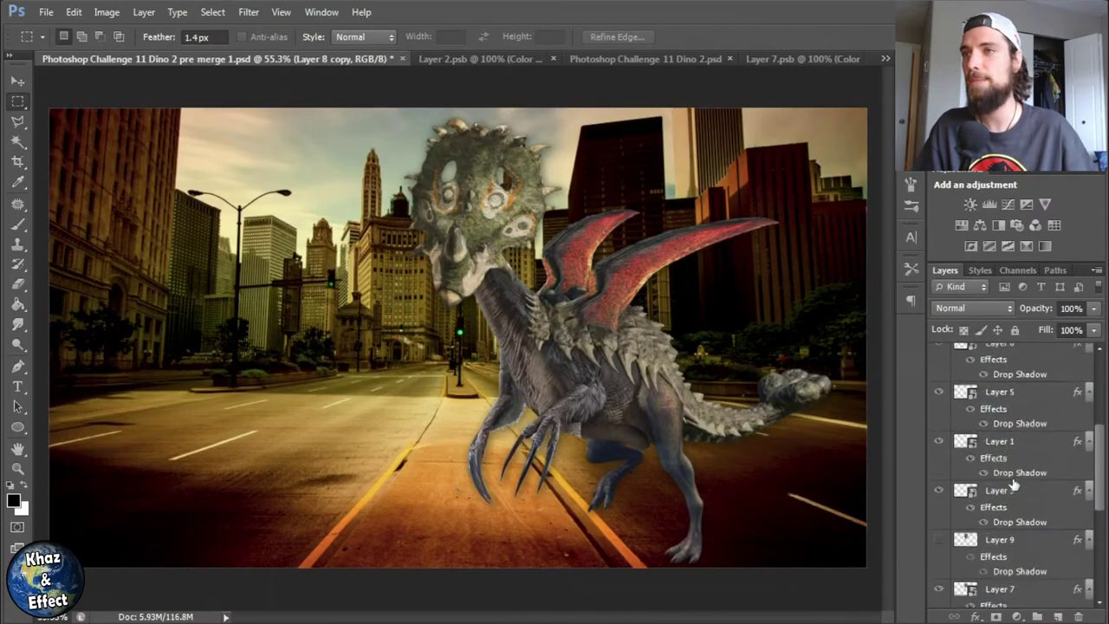
left_click(1005, 413, "shift")
key("ctrl+t")
left_click_drag(775, 234, 771, 286)
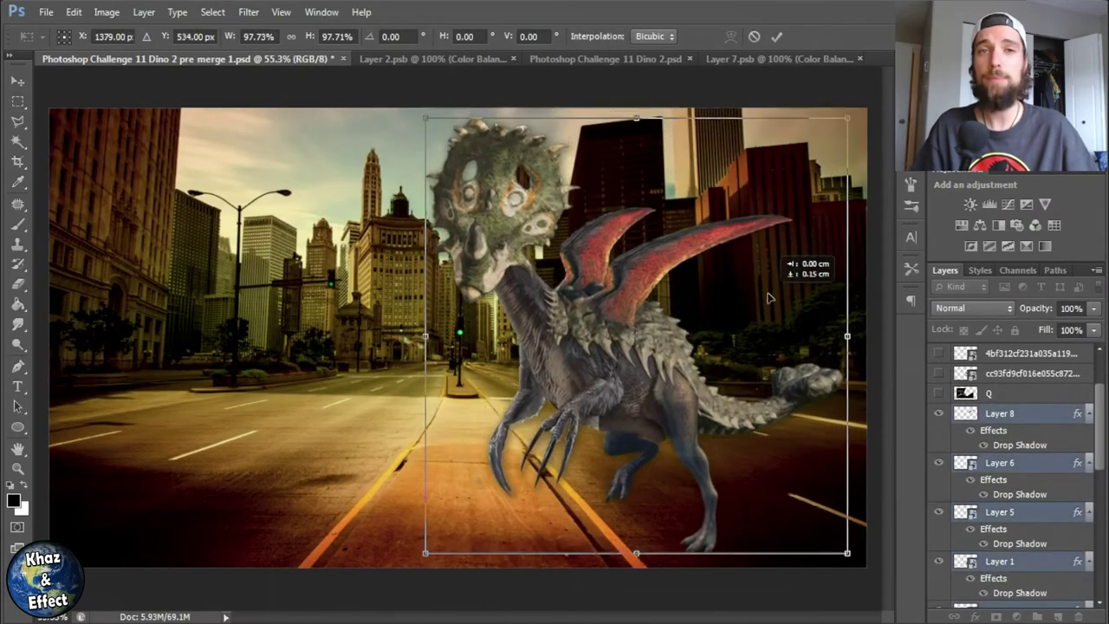
key("Return")
key("m")
key("ctrl+t")
left_click_drag(421, 330, 397, 330)
key("Return")
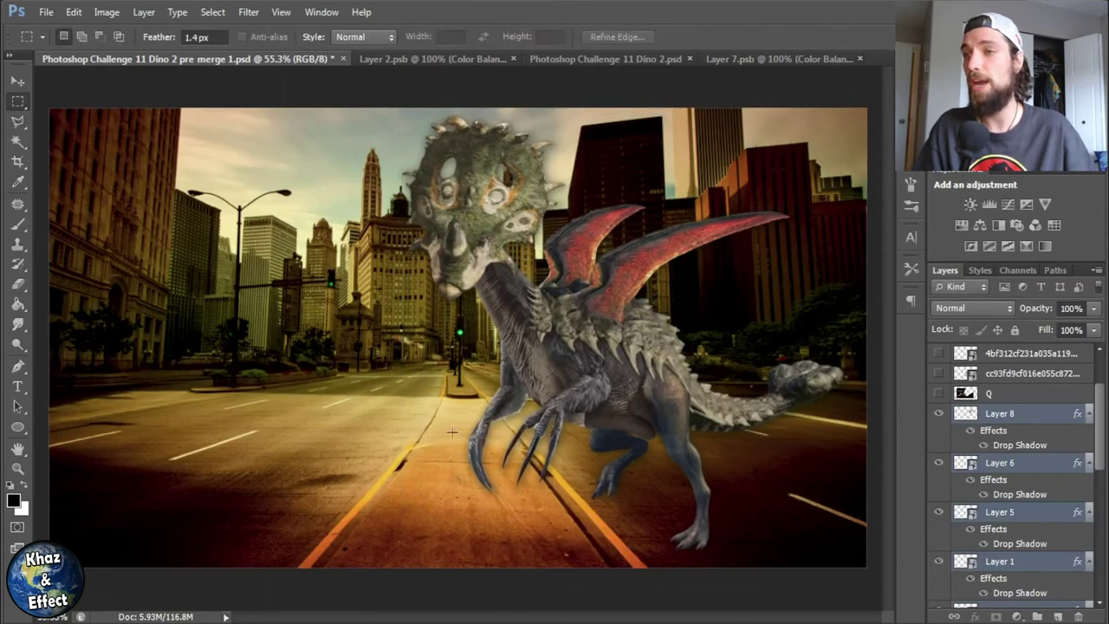
- Rasterize Layer 1 and erase the ragged pale fringe along the underside of the dinosaur's front forearm
scroll(425, 430, "up", 5)
key("e")
left_click(381, 441, "ctrl")
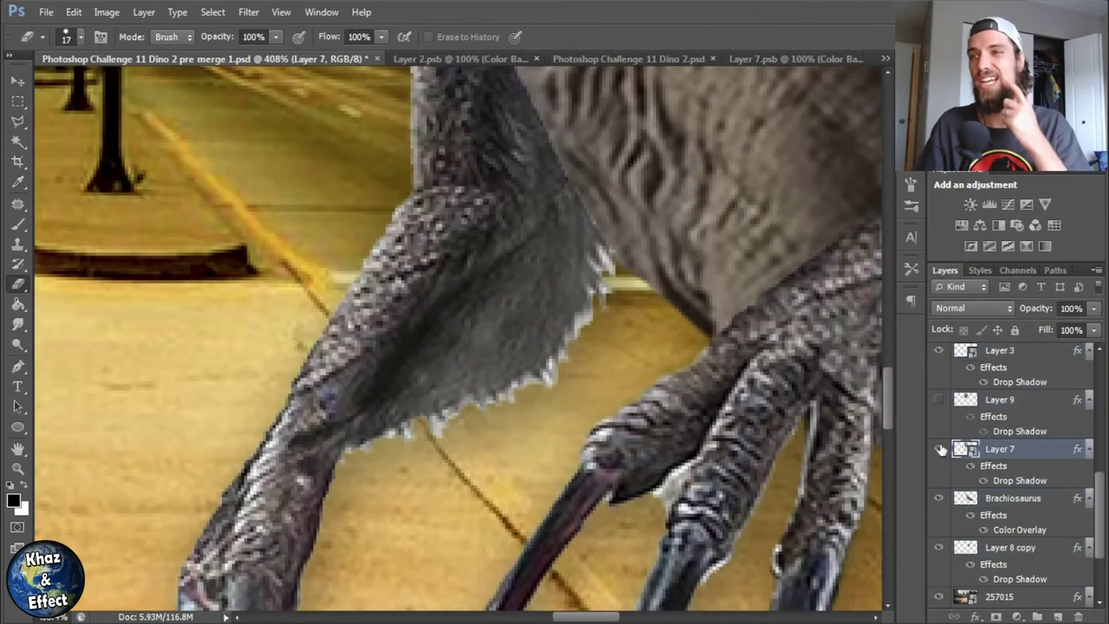
scroll(941, 433, "up", 3)
left_click(938, 361)
left_click(939, 360)
right_click(1005, 361)
key("Escape")
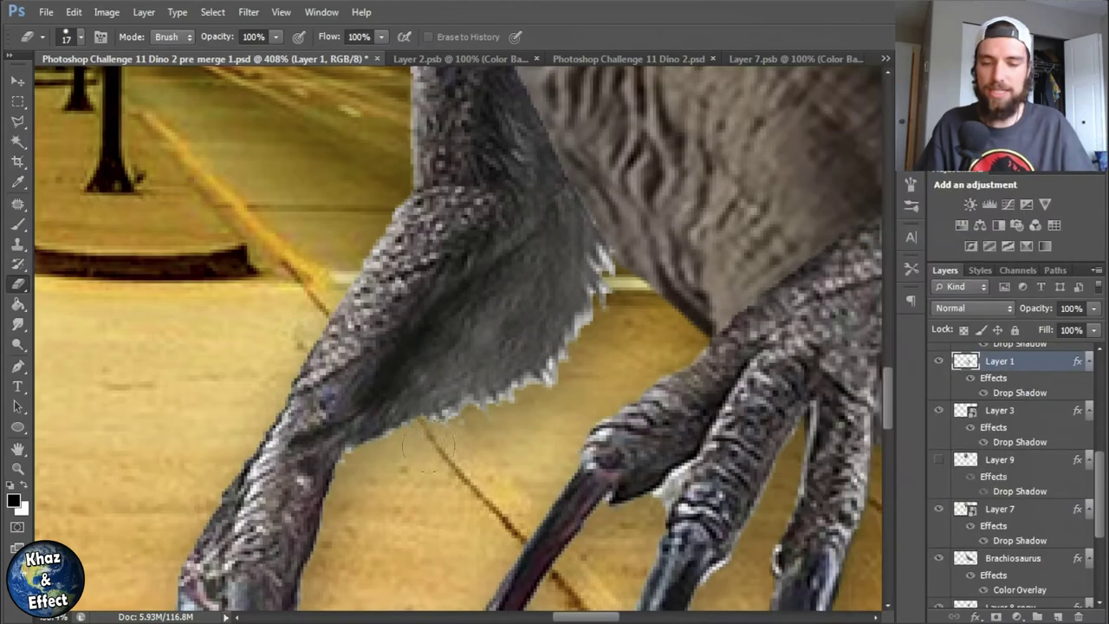
left_click_drag(414, 453, 529, 407)
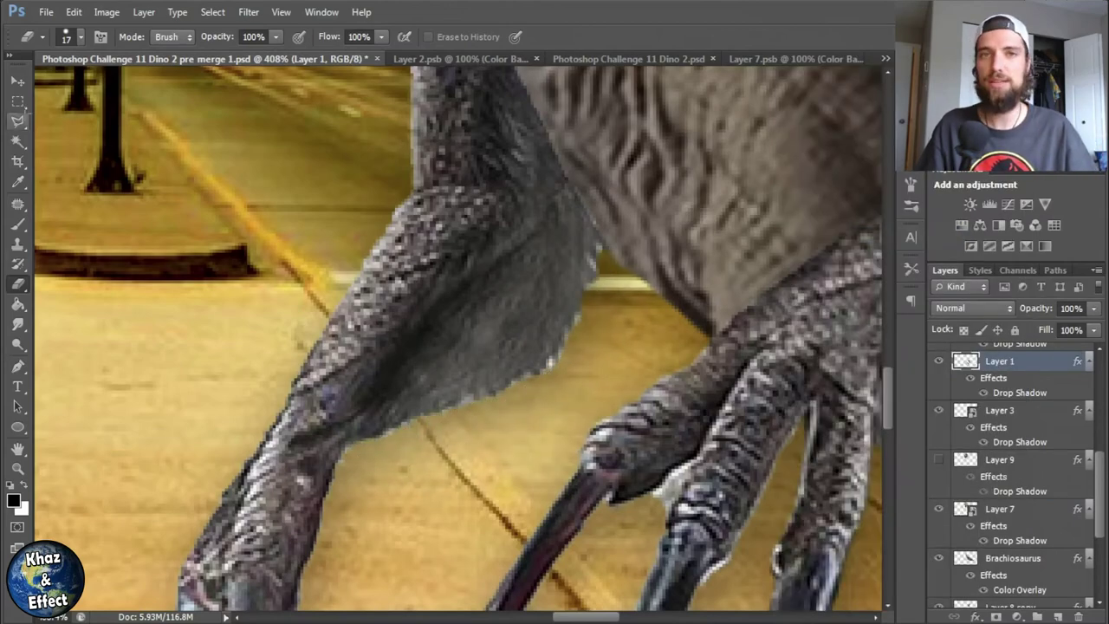
- Smudge the hard edges of both forearms into soft fur on Layer 1 with a size 7 brush at 50% strength
key("l")
key("r")
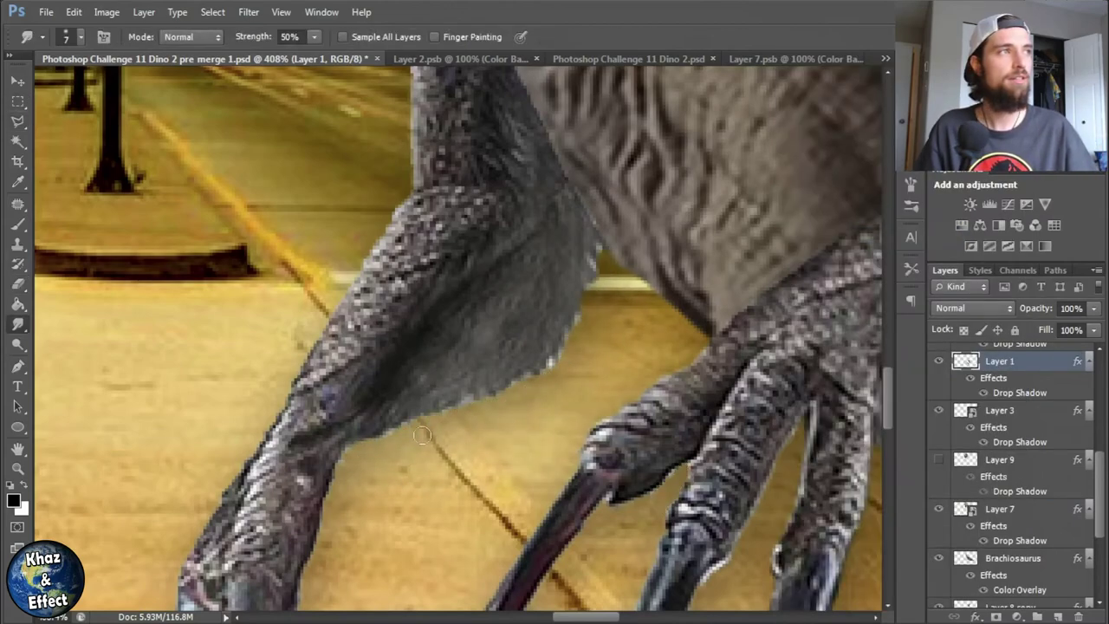
scroll(386, 421, "up", 3)
left_click_drag(453, 364, 728, 364)
scroll(710, 355, "up", 2)
scroll(693, 355, "down", 5)
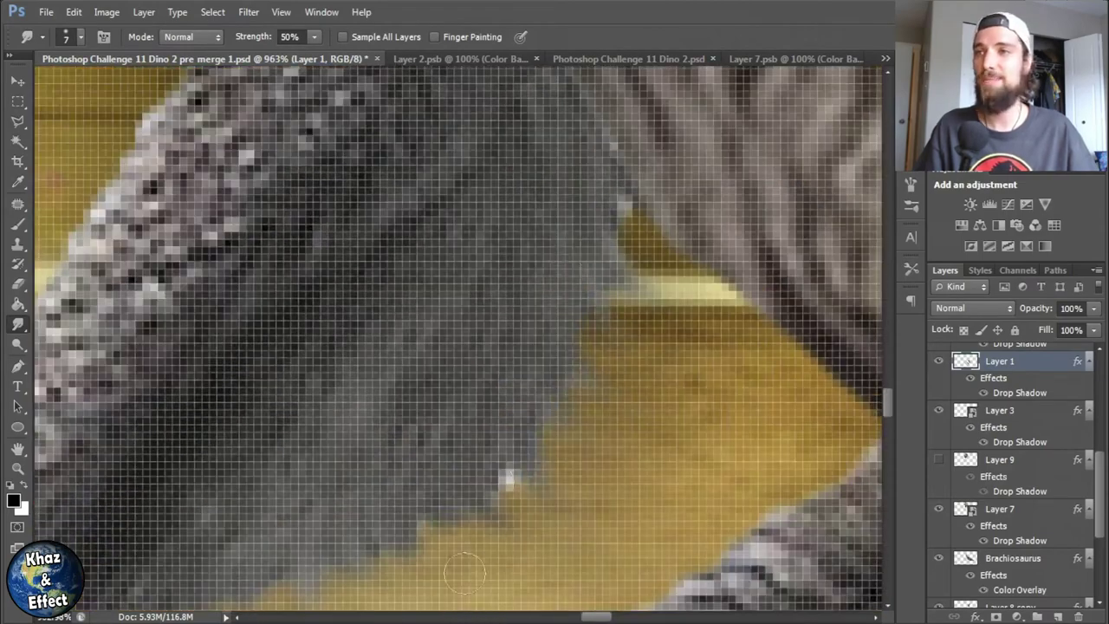
scroll(747, 441, "up", 1)
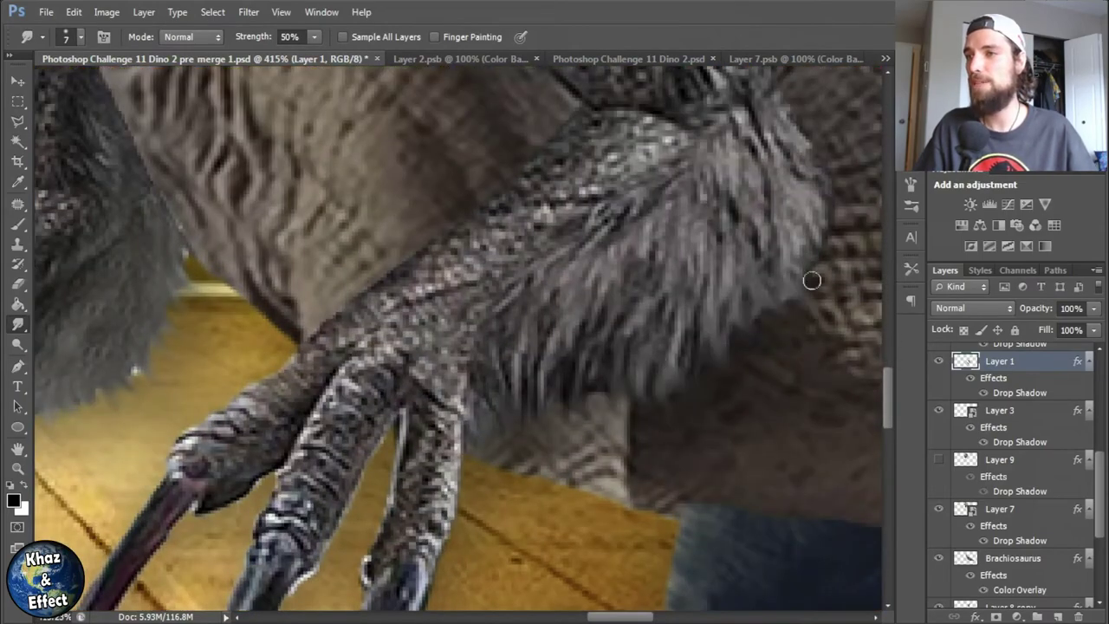
scroll(373, 407, "up", 5)
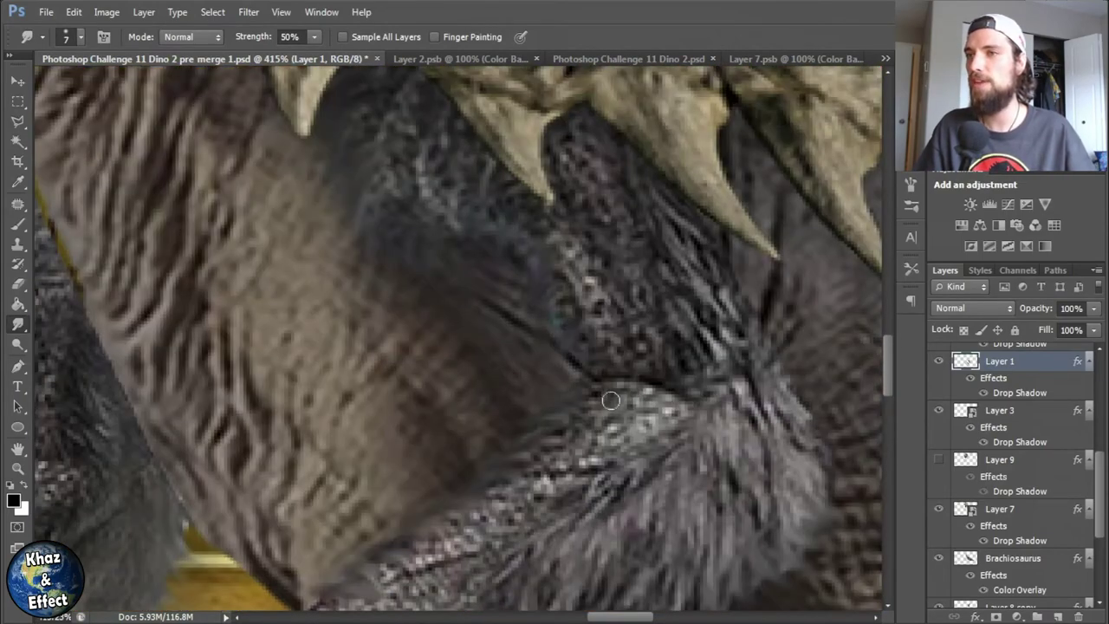
scroll(780, 486, "down", 6)
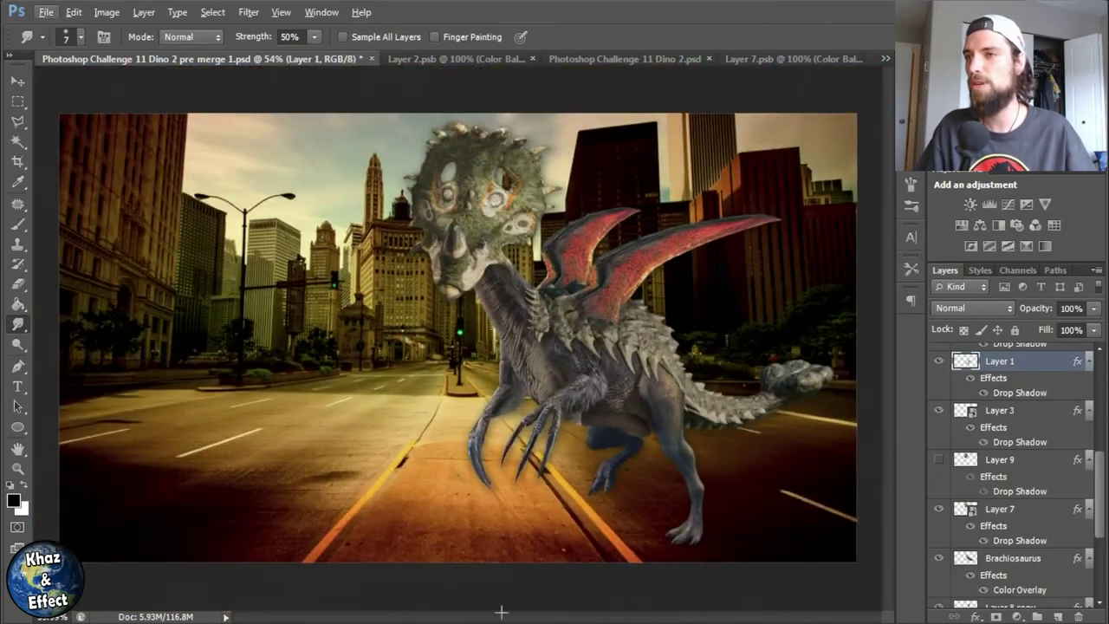
- Select all the dinosaur layers and enlarge the dinosaur slightly toward its head side and feet
key("alt+shift+bracketright")
key("alt+shift+bracketright")
key("alt+shift+bracketright")
key("ctrl+t")
left_click_drag(400, 332, 395, 340)
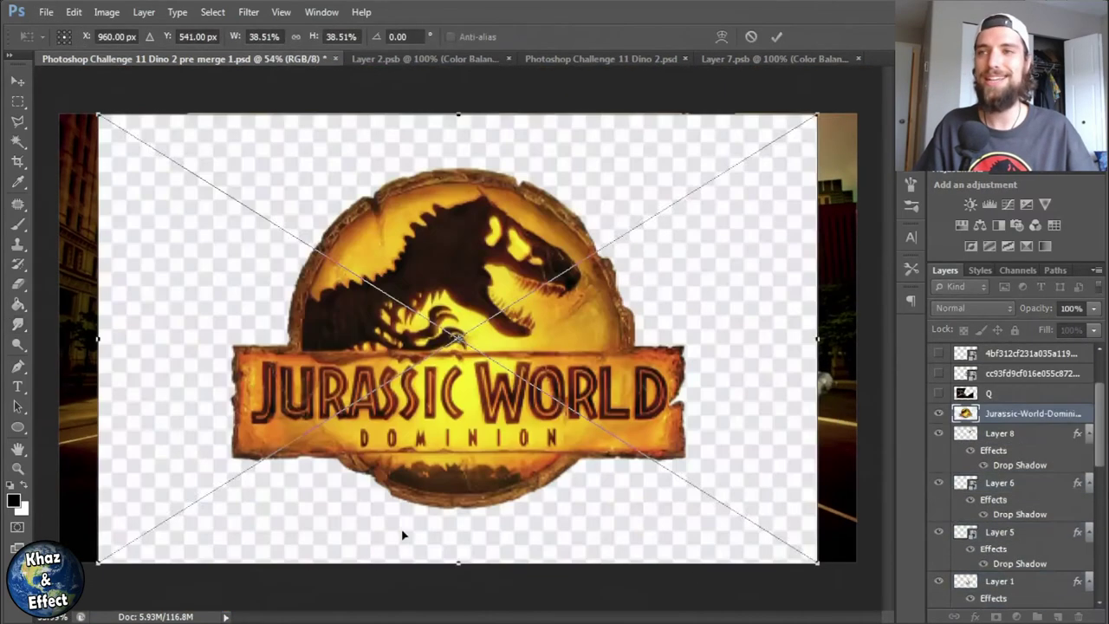
- Place the Jurassic World Dominion logo image, rasterize it and delete its checkered background
key("Return")
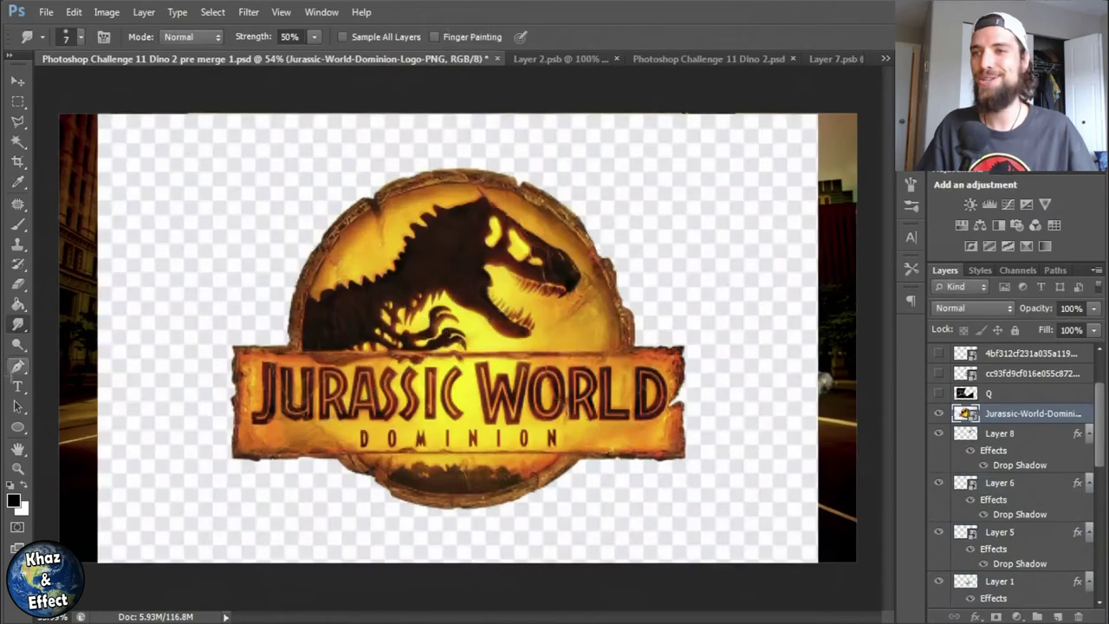
key("w")
left_click(372, 36)
right_click(1005, 413)
left_click(841, 230)
key("Delete")
key("ctrl+d")
- Scale the logo down to roughly half size and place it over the lower-left part of the street
key("ctrl+t")
left_click_drag(817, 114, 467, 360)
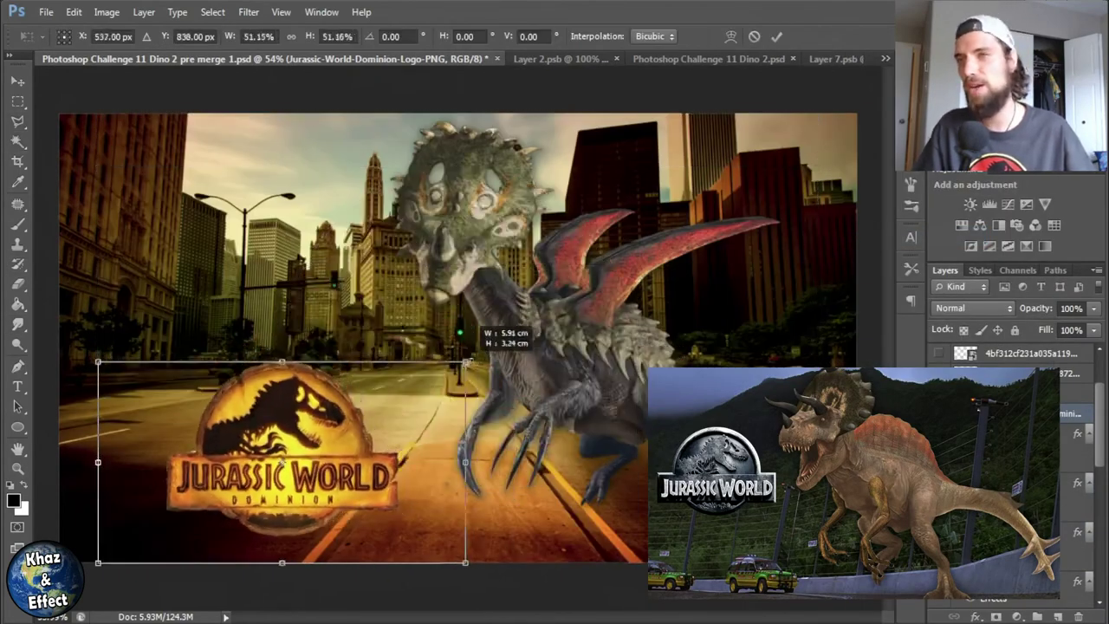
left_click_drag(286, 473, 239, 269)
left_click_drag(418, 355, 390, 346)
left_click_drag(288, 288, 320, 484)
mouse_move(389, 384)
left_mouse_down()
mouse_move(429, 347)
mouse_move(402, 384)
left_mouse_up()
key("Return")
key("m")
- Give the logo a Bevel & Emboss and a Drop Shadow, and nudge it slightly down
left_click(43, 478)
right_click(951, 423)
left_click(909, 364)
double_click(1020, 444)
left_click(624, 280)
left_click_drag(743, 191, 714, 187)
key("Return")
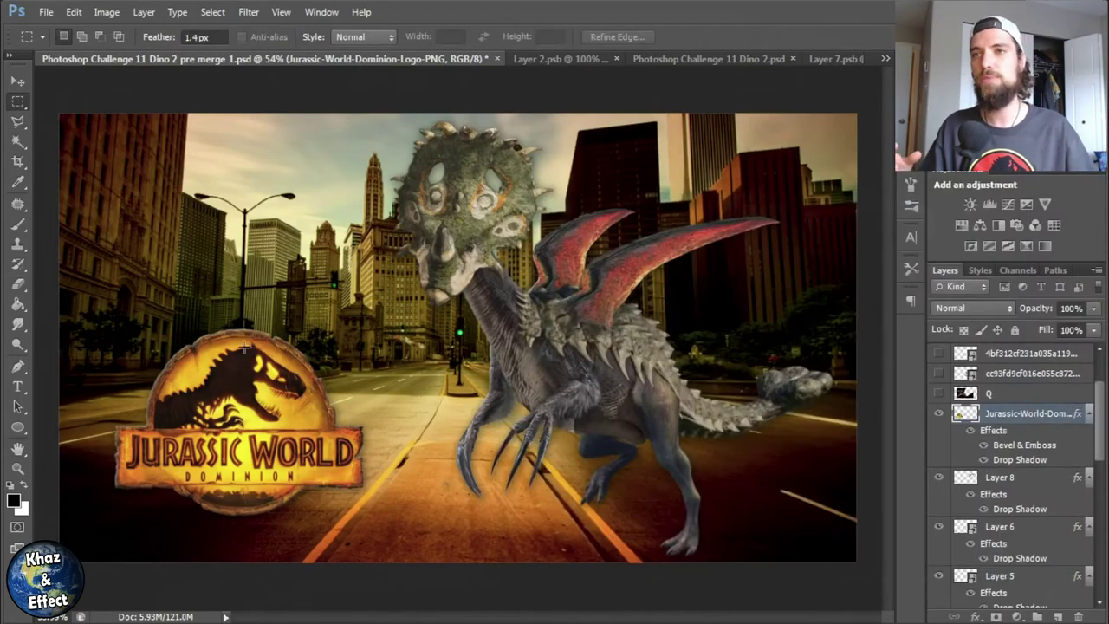
key("v")
left_click_drag(349, 408, 349, 418)
- Show the hidden flying creature layer, shrink it and place it in the sky above the streetlight
scroll(1014, 416, "up", 2)
left_click(938, 452)
key("ctrl+t")
key("Return")
left_click(964, 450)
key("ctrl+t")
left_click_drag(607, 494, 243, 137)
key("Return")
- Duplicate the small flying creature and place the copy just below and to the right of the first one
right_click(996, 452)
left_click(792, 151)
key("ctrl+t")
key("v")
key("Return")
left_click_drag(244, 139, 270, 161)
key("ctrl+t")
key("Return")
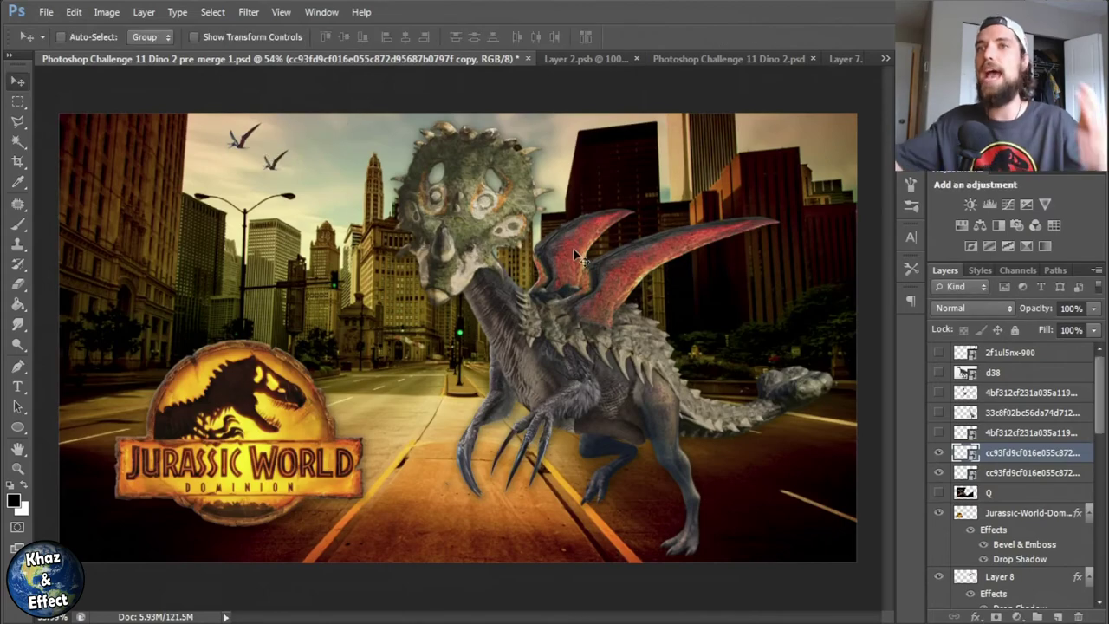
- Add a Color Balance adjustment above the street background with midtones at -45 cyan/red, -17 magenta/green and +100 yellow/blue
scroll(1014, 476, "down", 5)
left_click(1009, 493)
left_click(979, 225)
left_click_drag(793, 392, 862, 393)
left_click(861, 394)
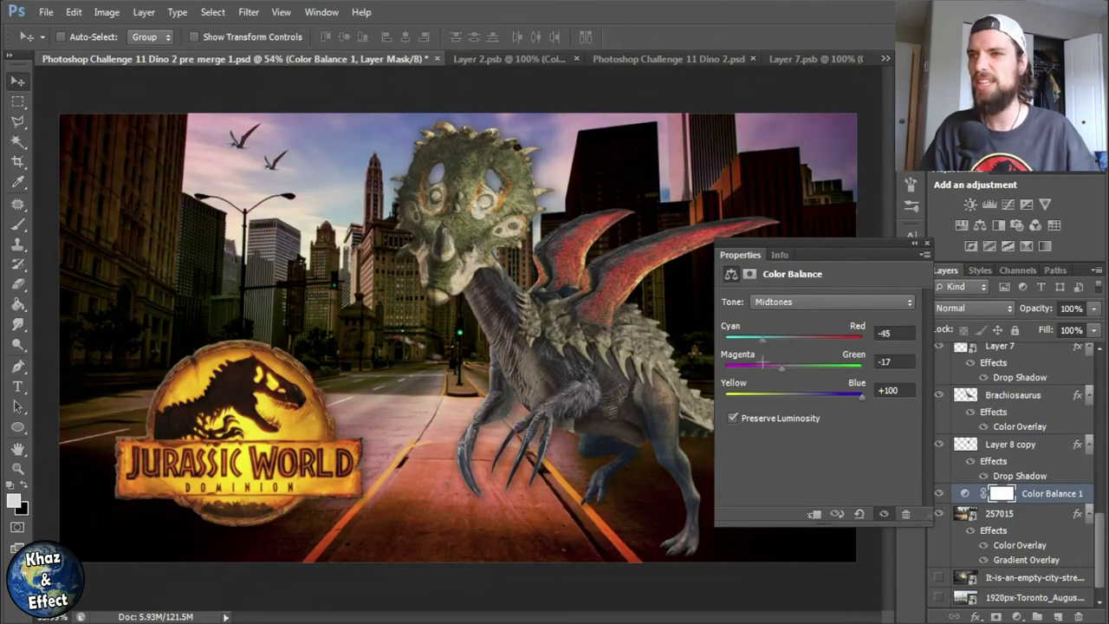
left_click(926, 244)
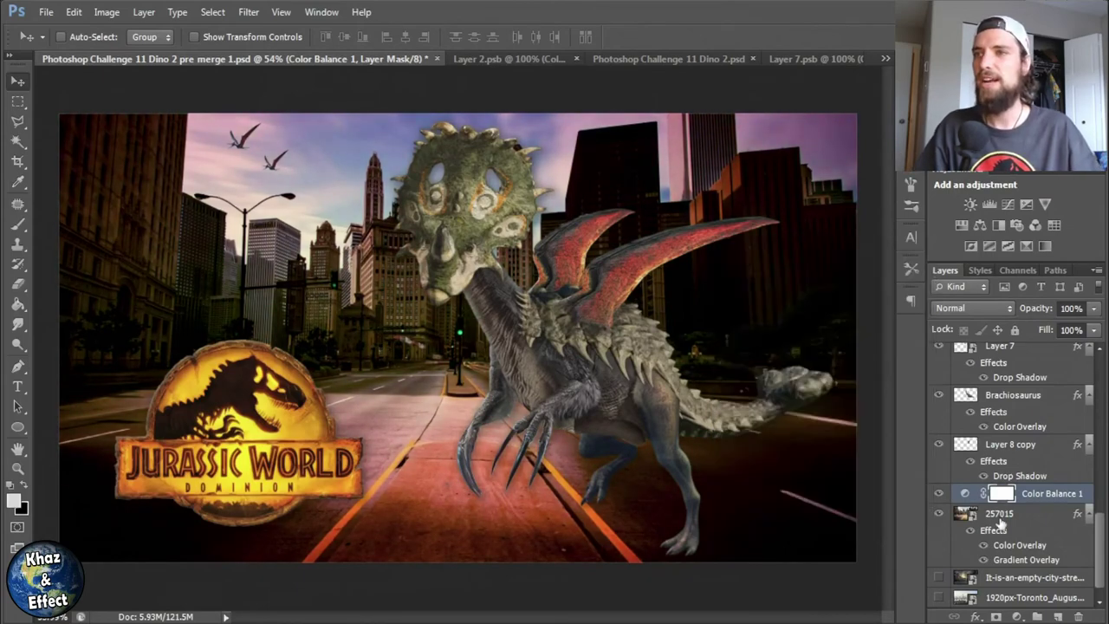
- Review the Color Overlay settings in the street background's layer style
double_click(1040, 513)
left_click(559, 385)
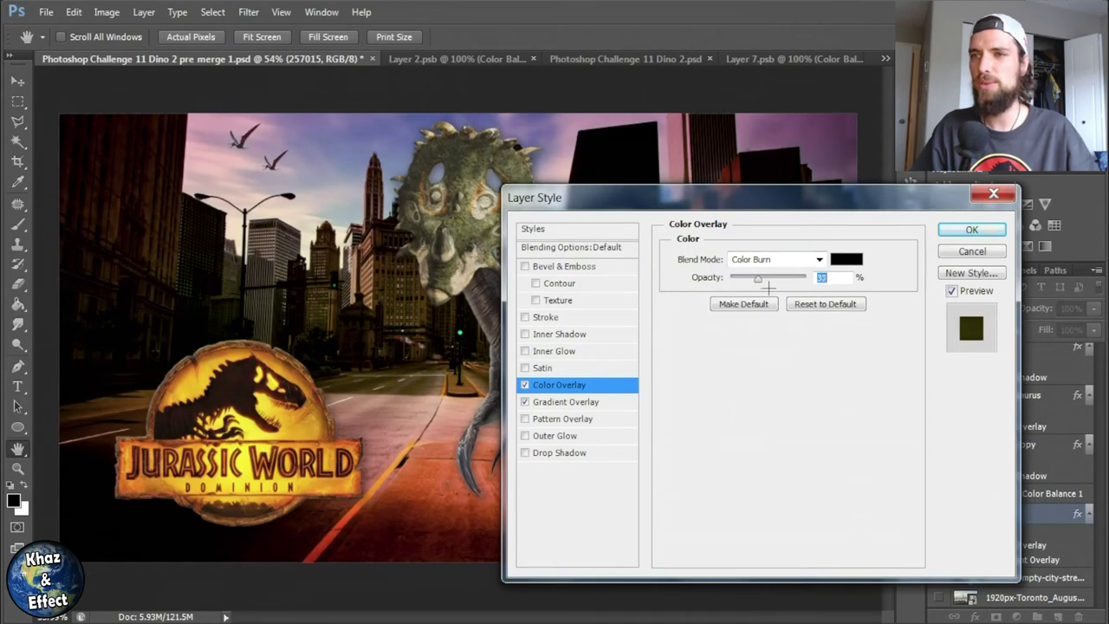
key("Return")
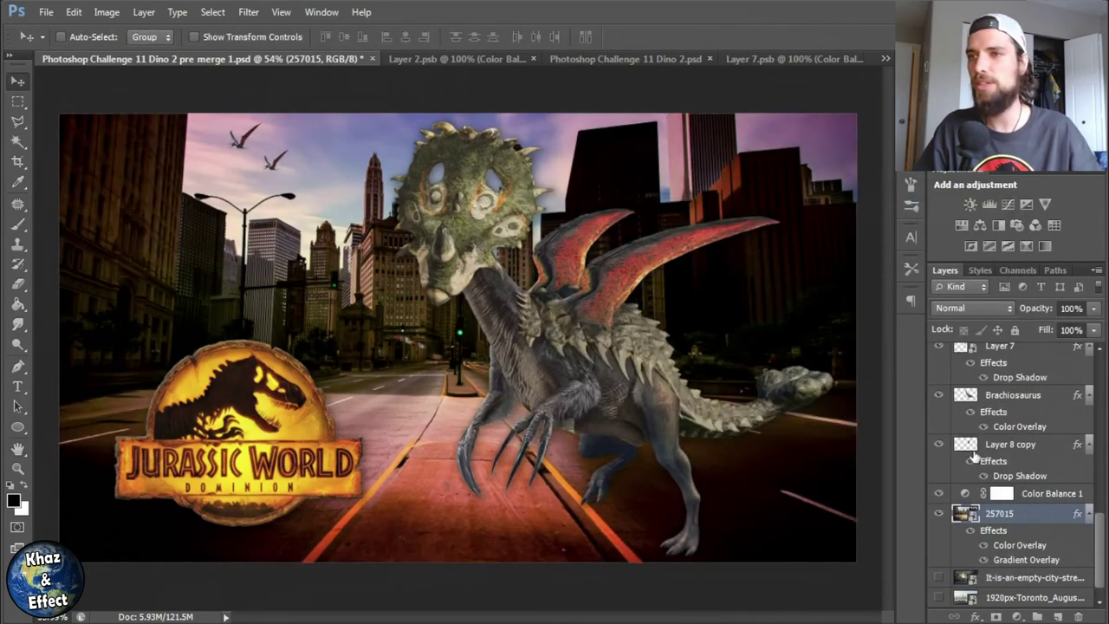
- Try moving the Color Balance adjustment above the dinosaur and logo layers, and undo the move
left_click(1002, 494)
scroll(998, 399, "up", 4)
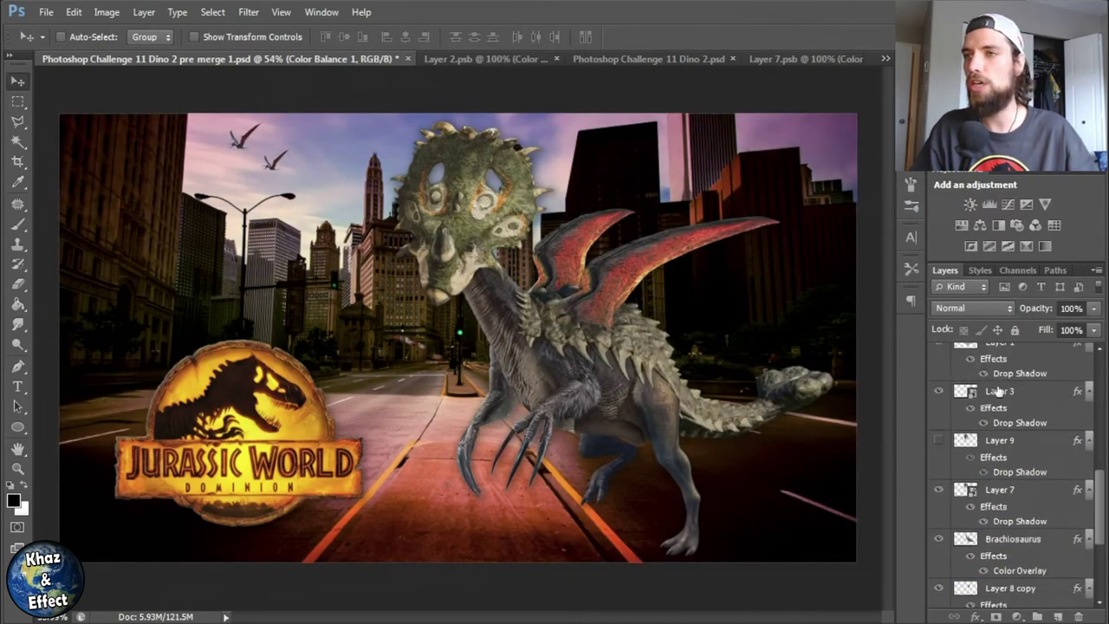
type("Q")
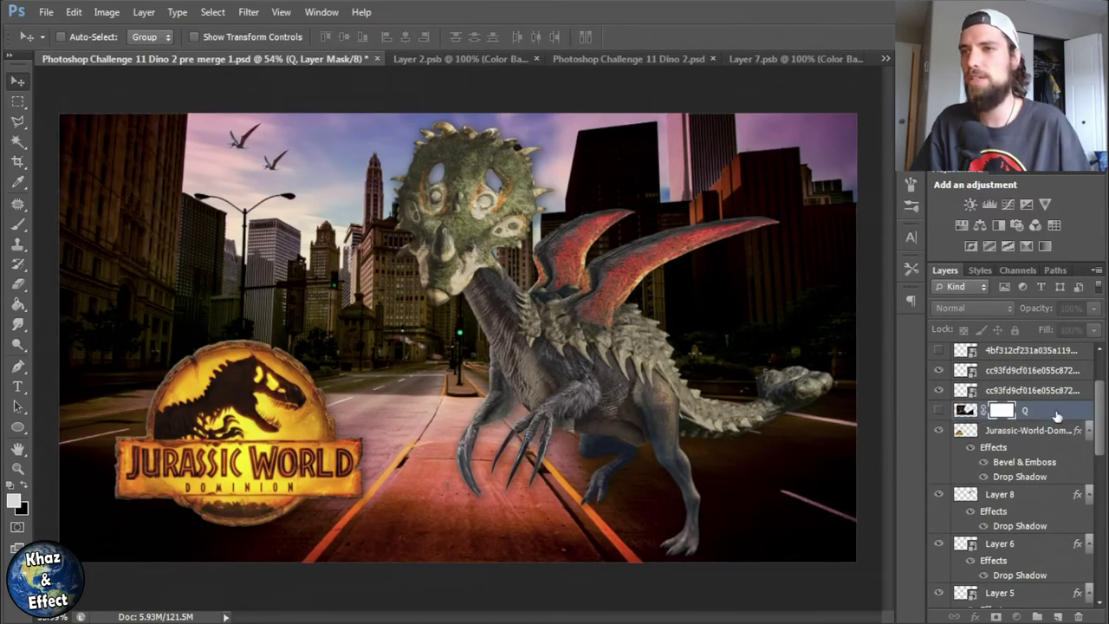
left_click_drag(1003, 570, 1002, 517)
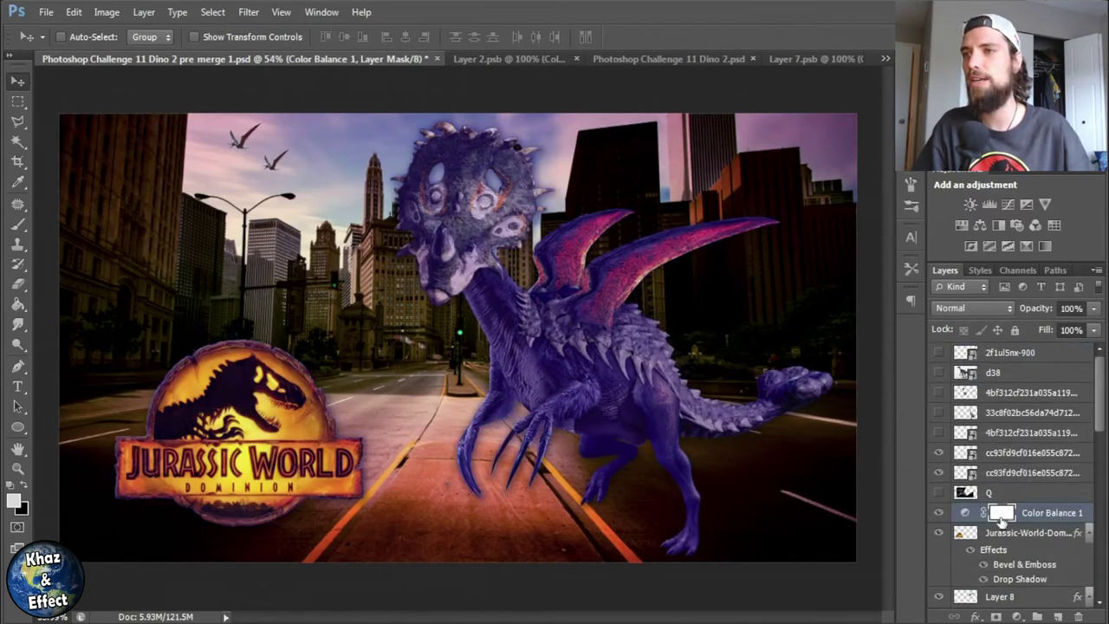
key("ctrl+alt+z")
key("ctrl+alt+z")
key("ctrl+alt+z")
- Save the document as Photoshop Challenge 11 Dino 2 final stage.psd and merge the dinosaur's part layers into a single layer
key("ctrl+shift+s")
left_click(736, 354)
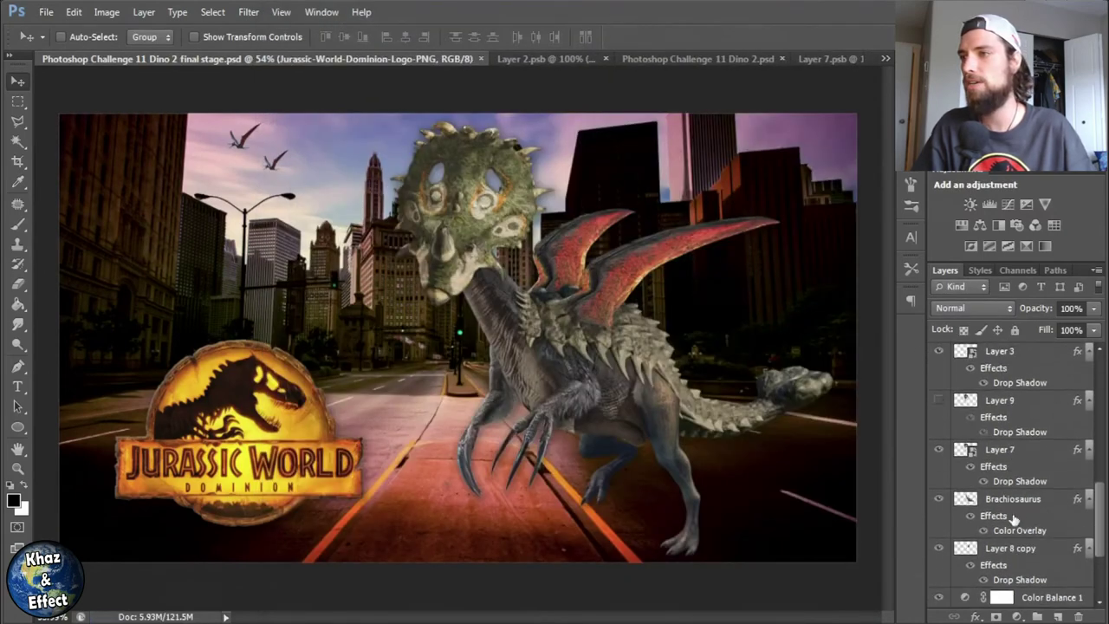
right_click(1014, 518)
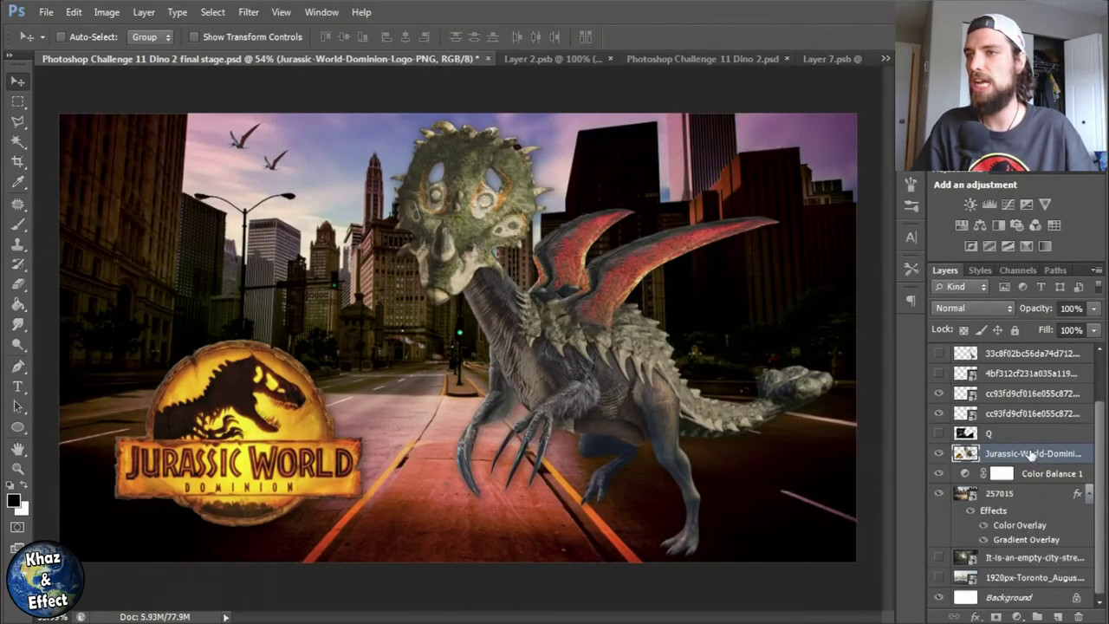
right_click(1044, 517)
left_click(858, 69)
- Give the merged dinosaur a Drop Shadow, a black Color Overlay at reduced opacity and a 5 px Inner Bevel with 1% depth
left_click(751, 439)
left_click_drag(531, 273, 544, 488)
left_click(893, 371)
left_click(1023, 348)
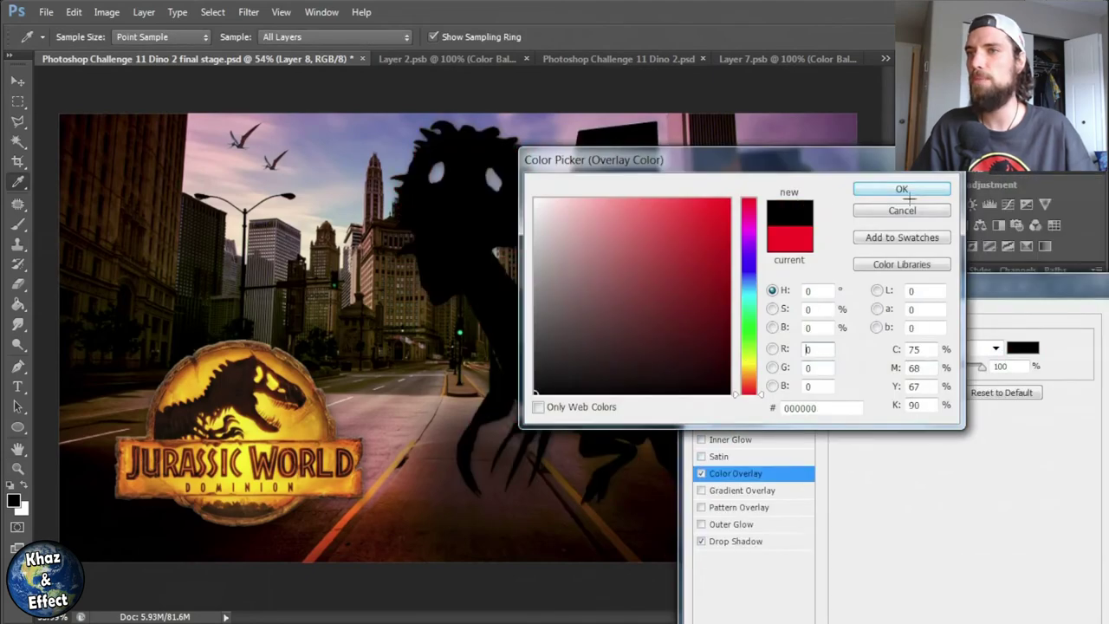
left_click(555, 386)
left_click(904, 191)
left_click_drag(981, 367, 917, 367)
left_click(701, 355)
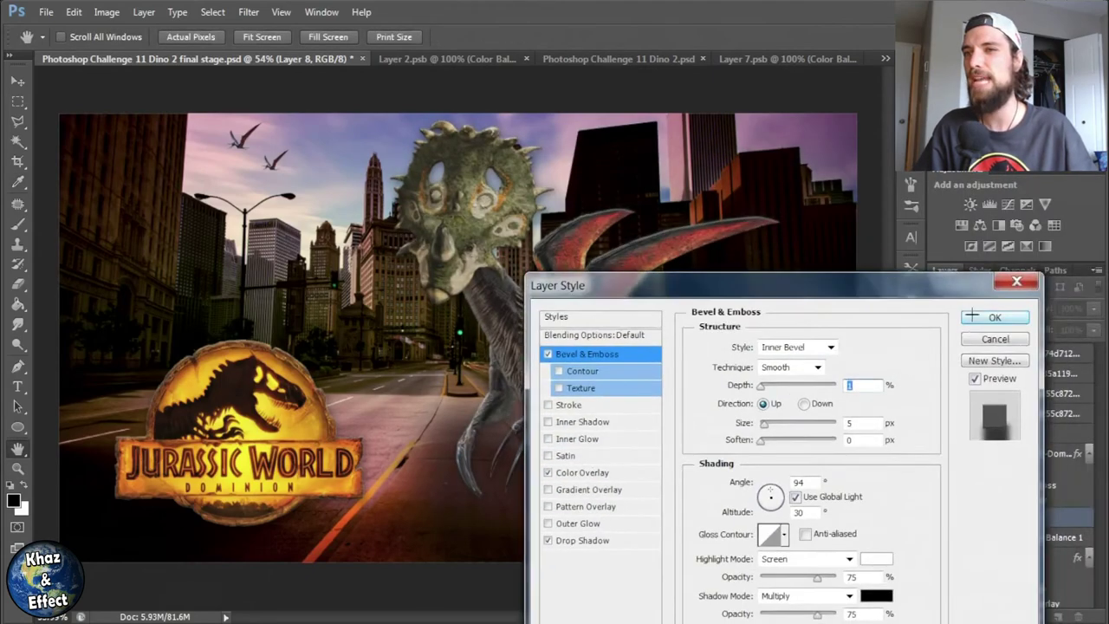
key("Return")
- Move the Jurassic World Dominion logo closer to the lower-left corner of the street scene
left_click(1029, 453)
key("ctrl+t")
left_click_drag(298, 454, 272, 453)
key("Return")
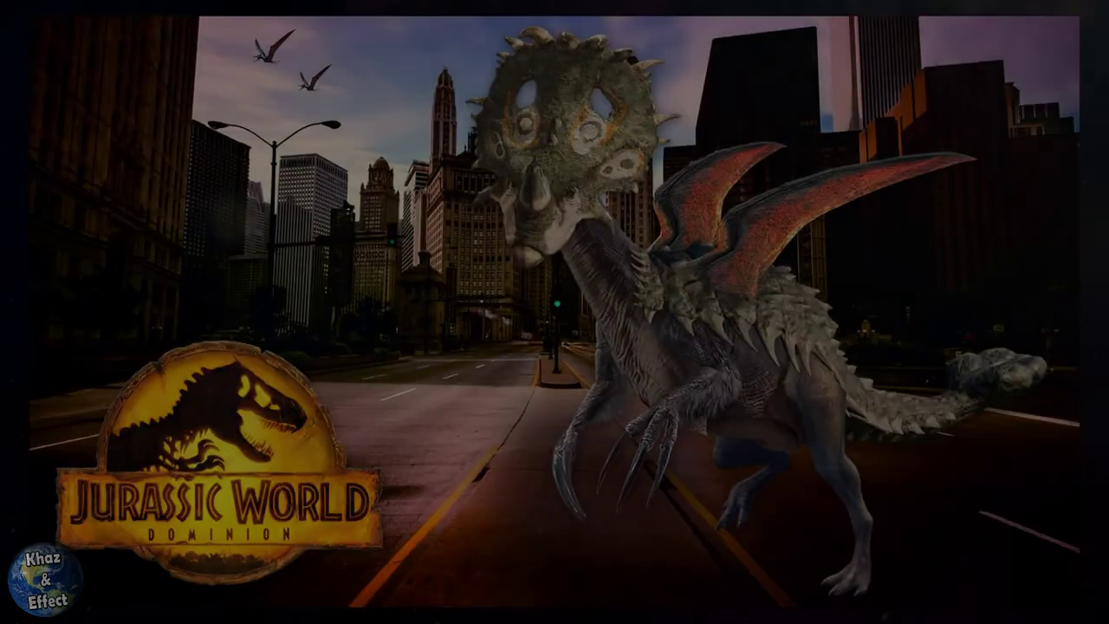